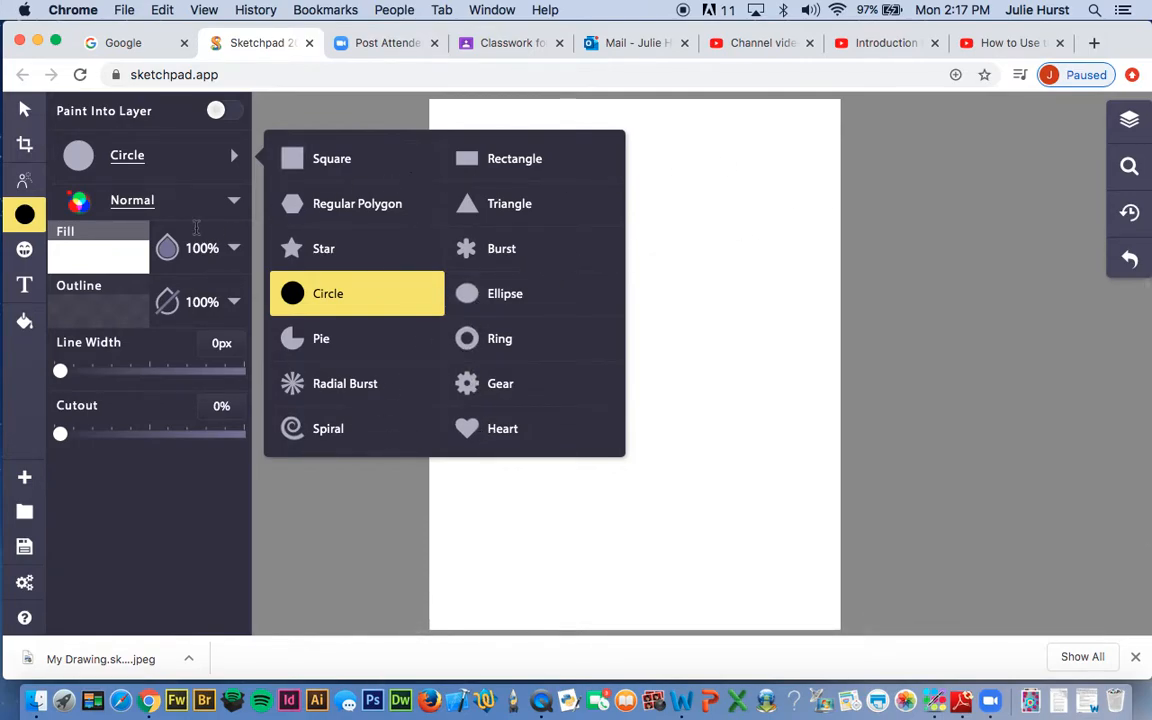
Set the circle shape's fill to the solid orange colour ff5103
left_click(383, 121)
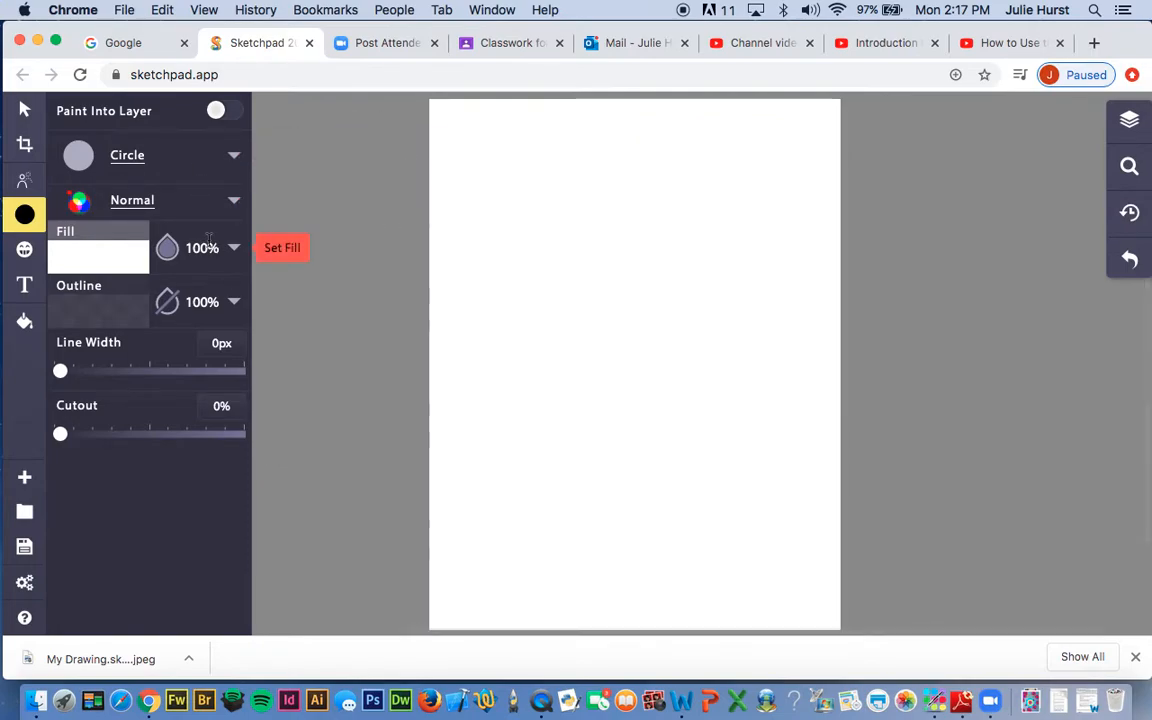
left_click(67, 260)
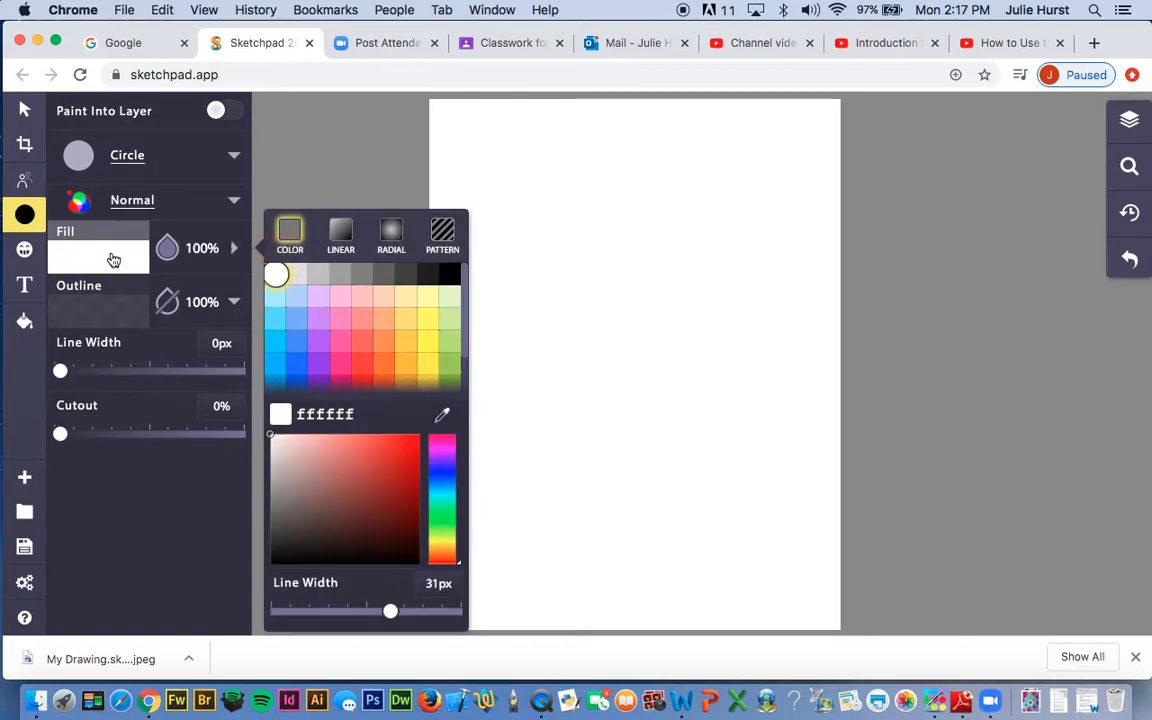
scroll(399, 360, "down", 2)
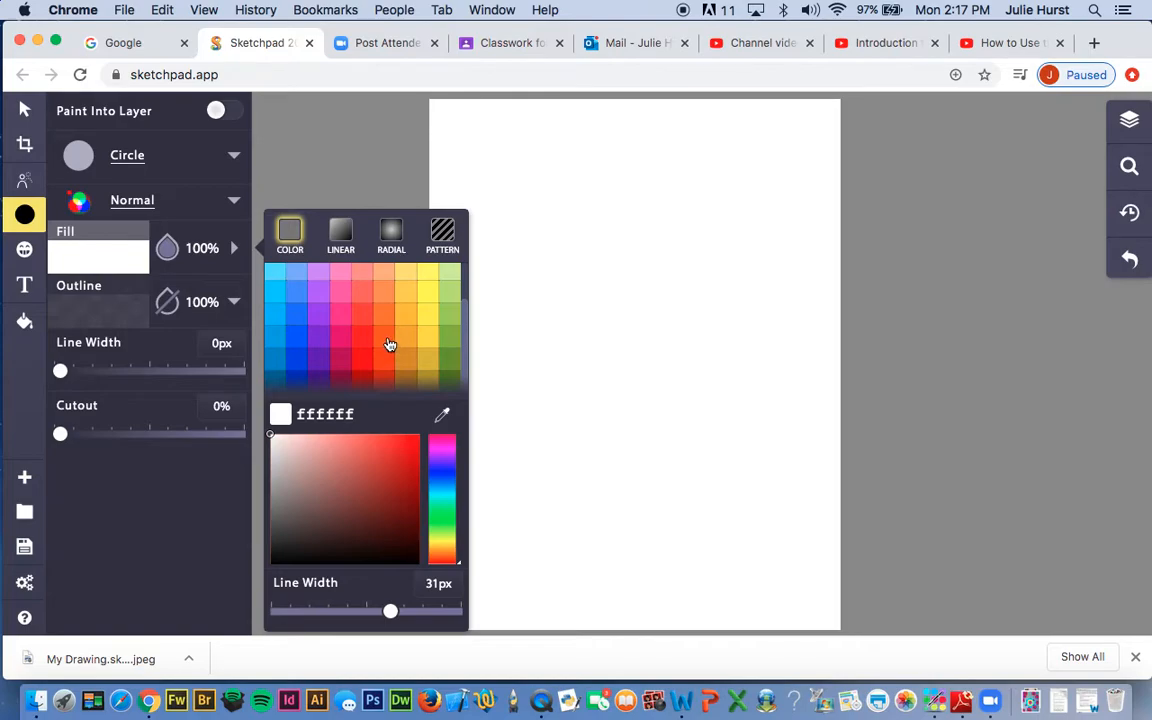
left_click(388, 342)
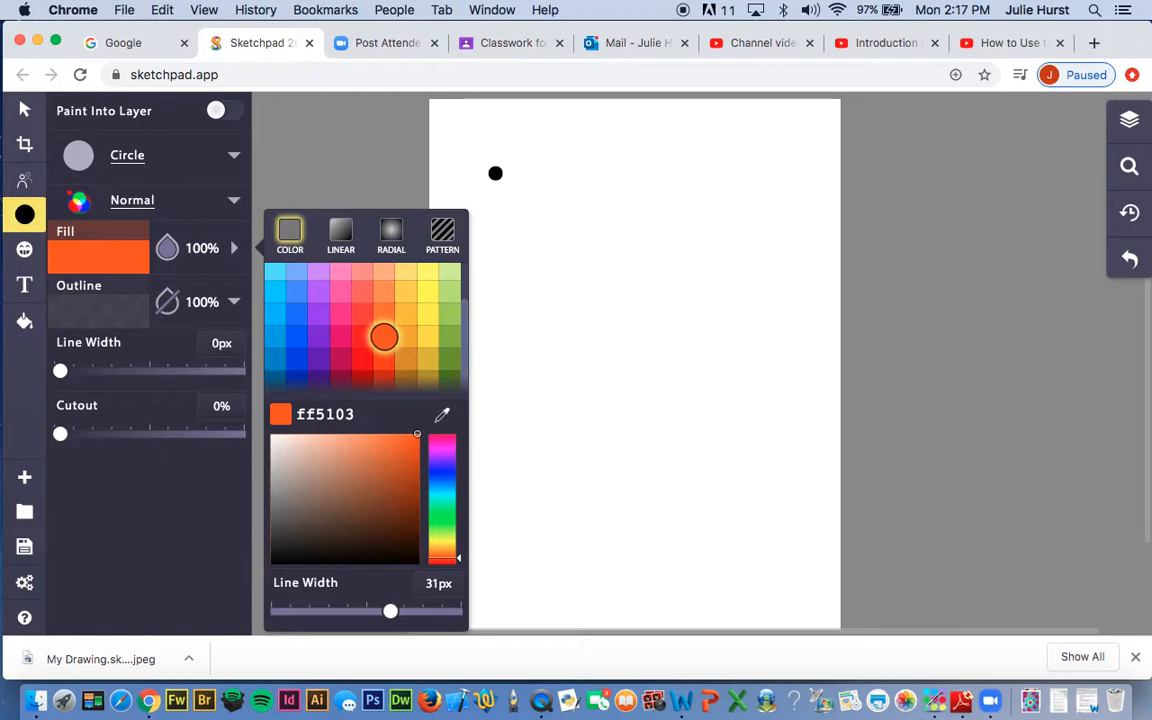
Draw an orange circle nearly half the page wide and move it fully inside the page's upper-left corner
left_click_drag(495, 173, 580, 251)
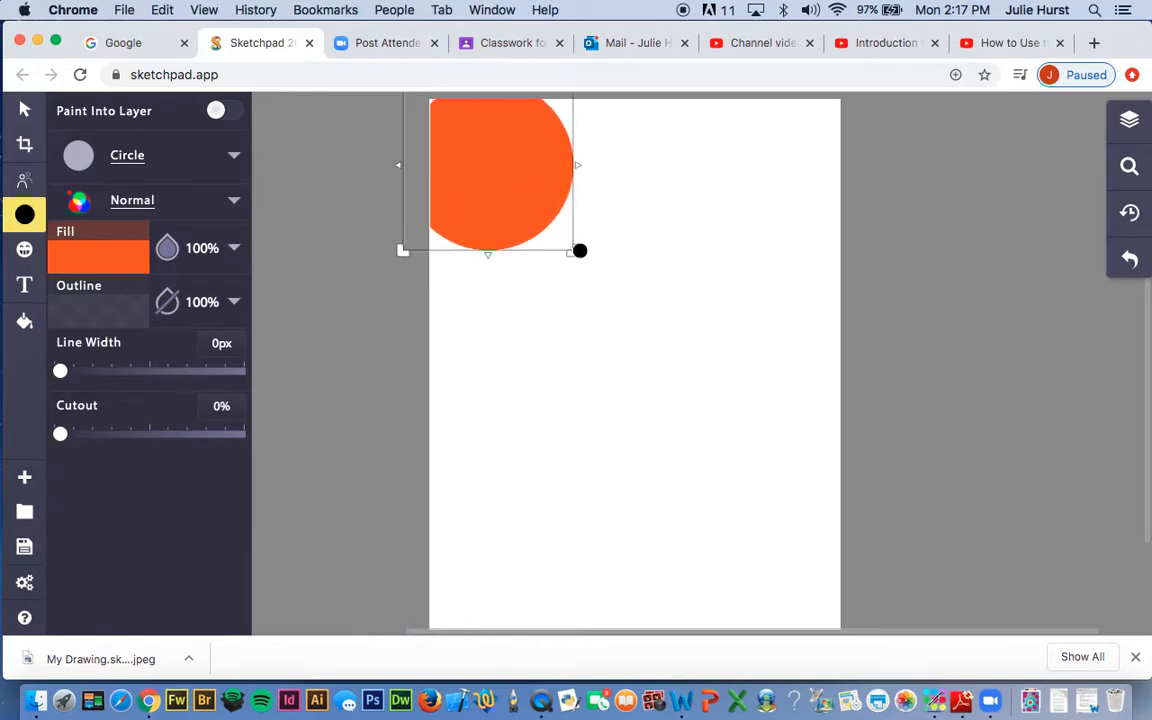
left_click(25, 109)
left_click_drag(530, 148, 584, 188)
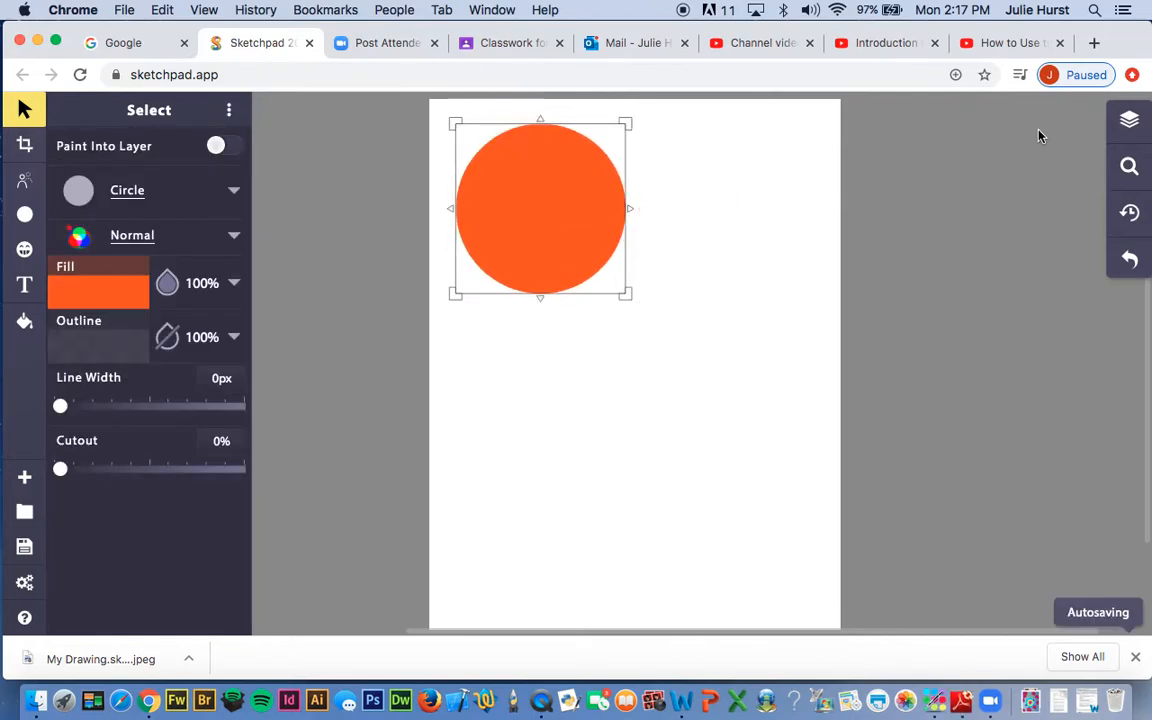
left_click(1138, 132)
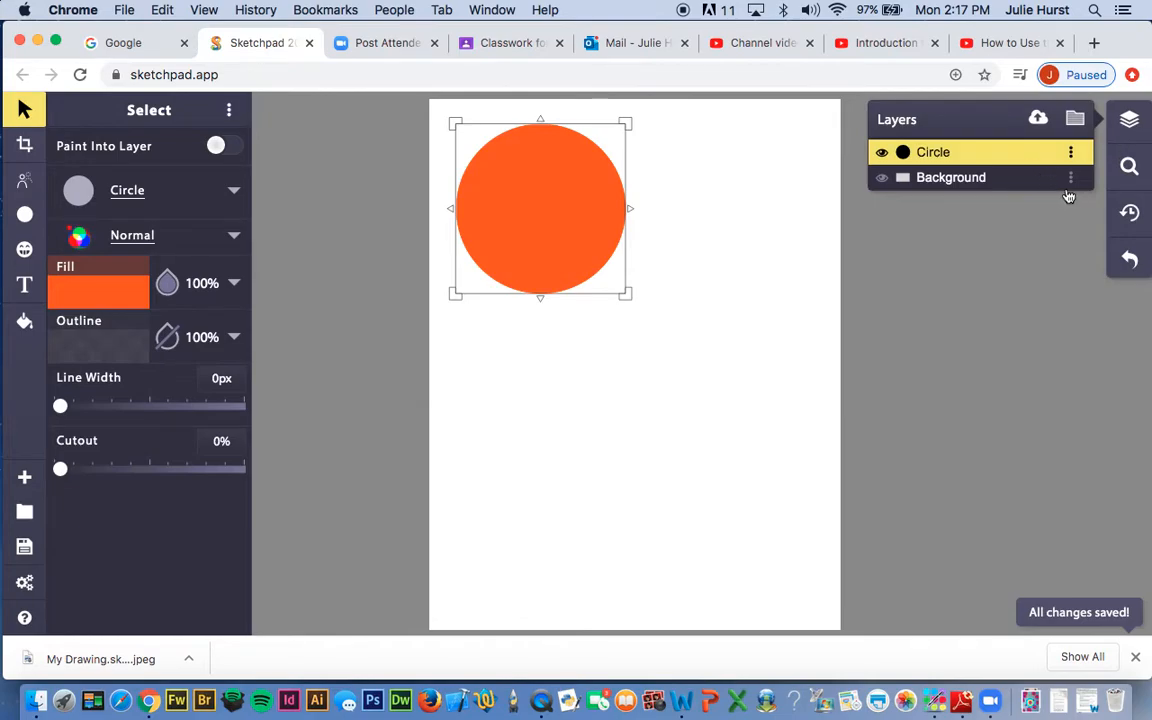
left_click(770, 260)
left_click(517, 227)
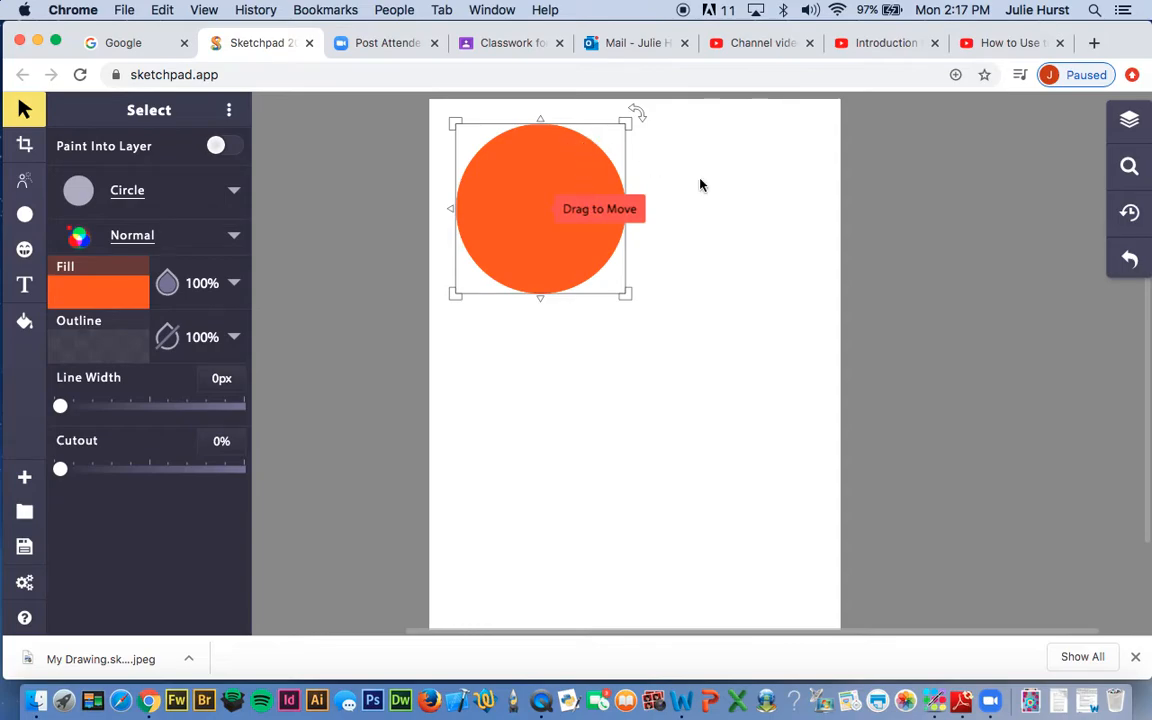
left_click(758, 154)
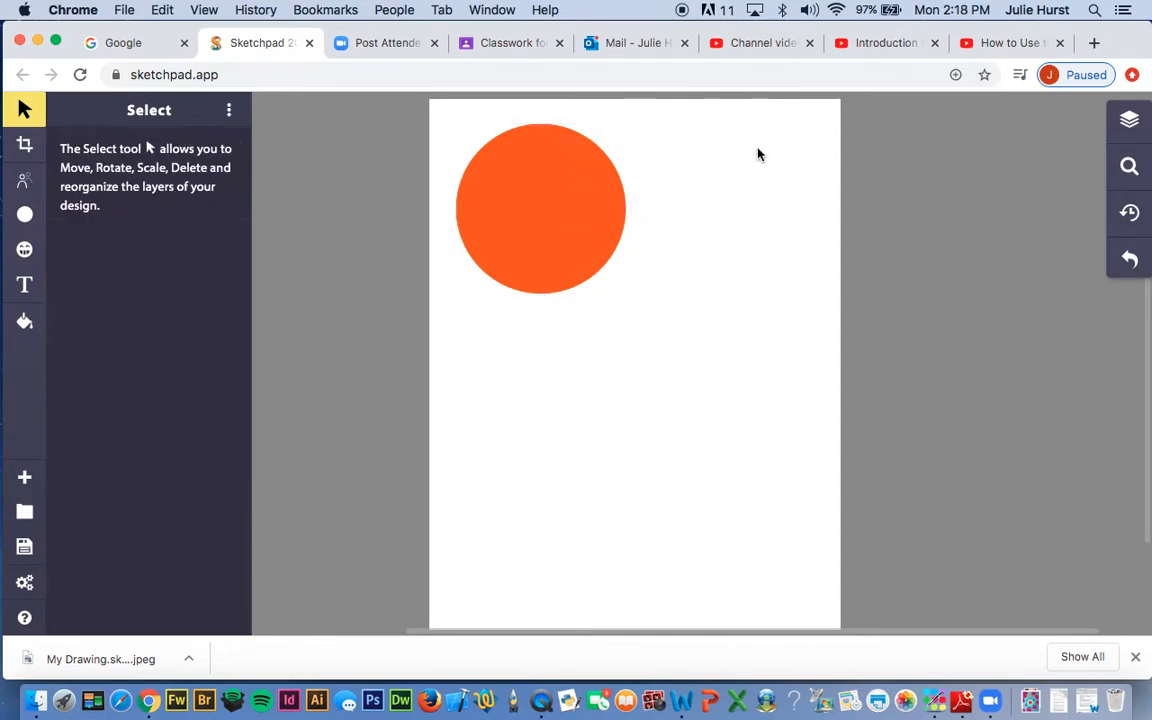
Copy the orange circle, paste it, and place the copy beside the original in the page's upper-right area
left_click(559, 183)
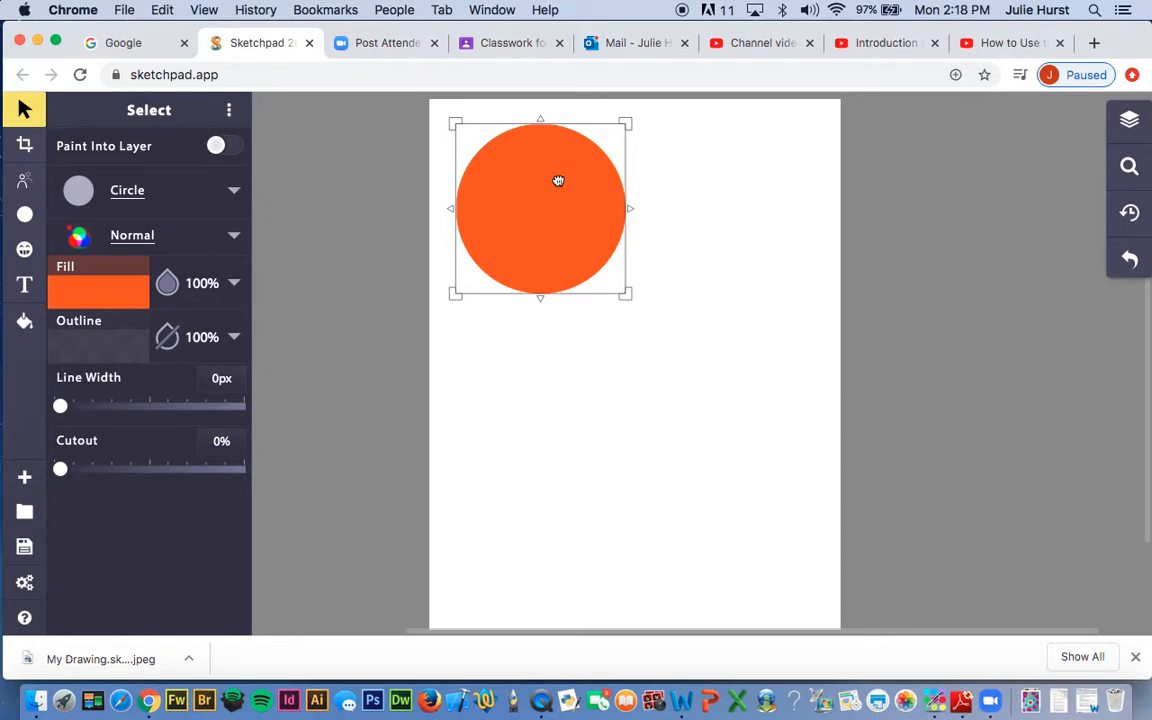
right_click(558, 181)
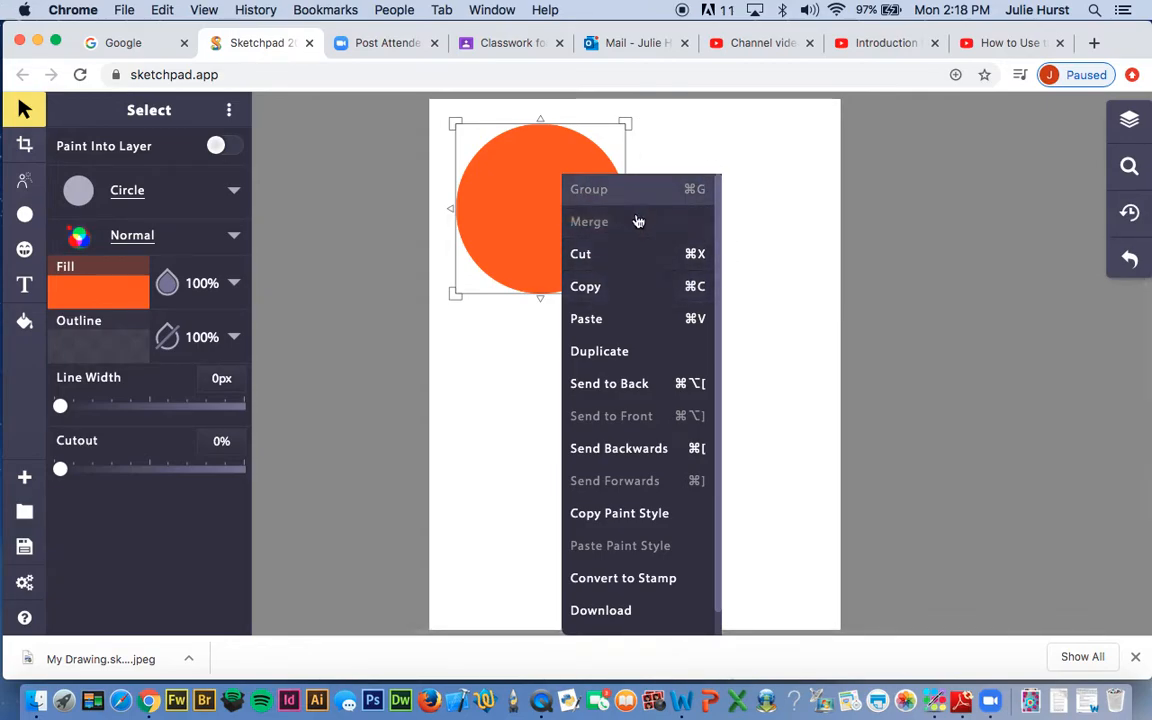
left_click(650, 298)
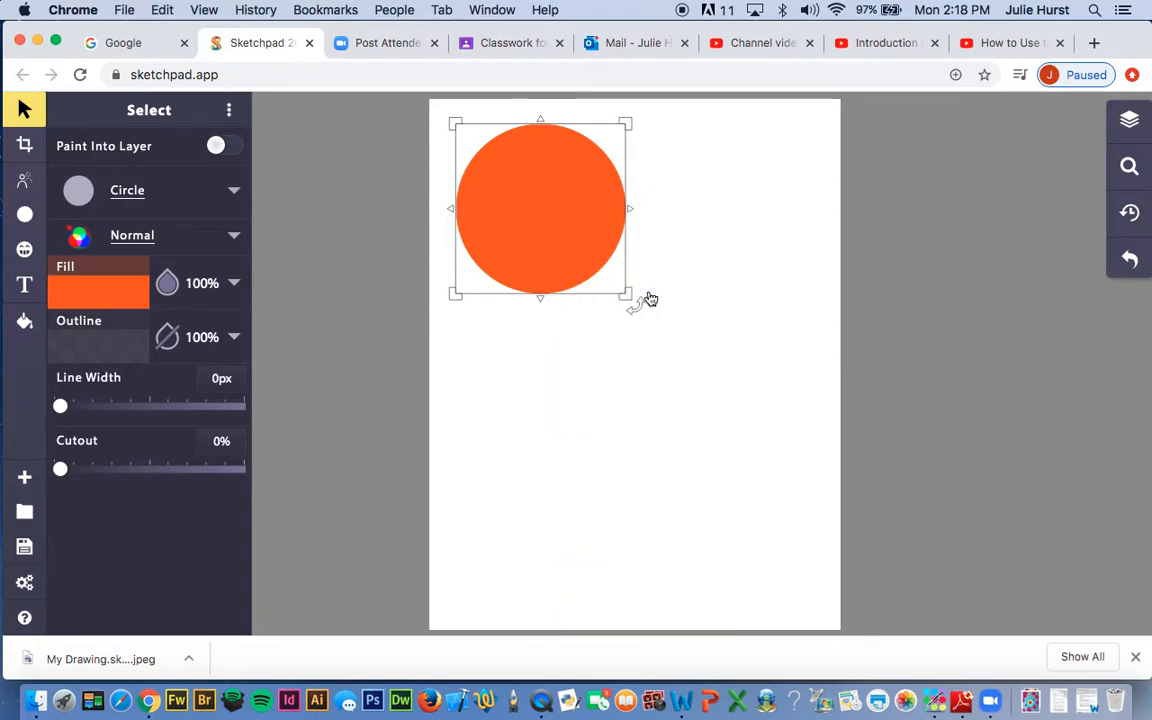
left_click(733, 278)
right_click(733, 278)
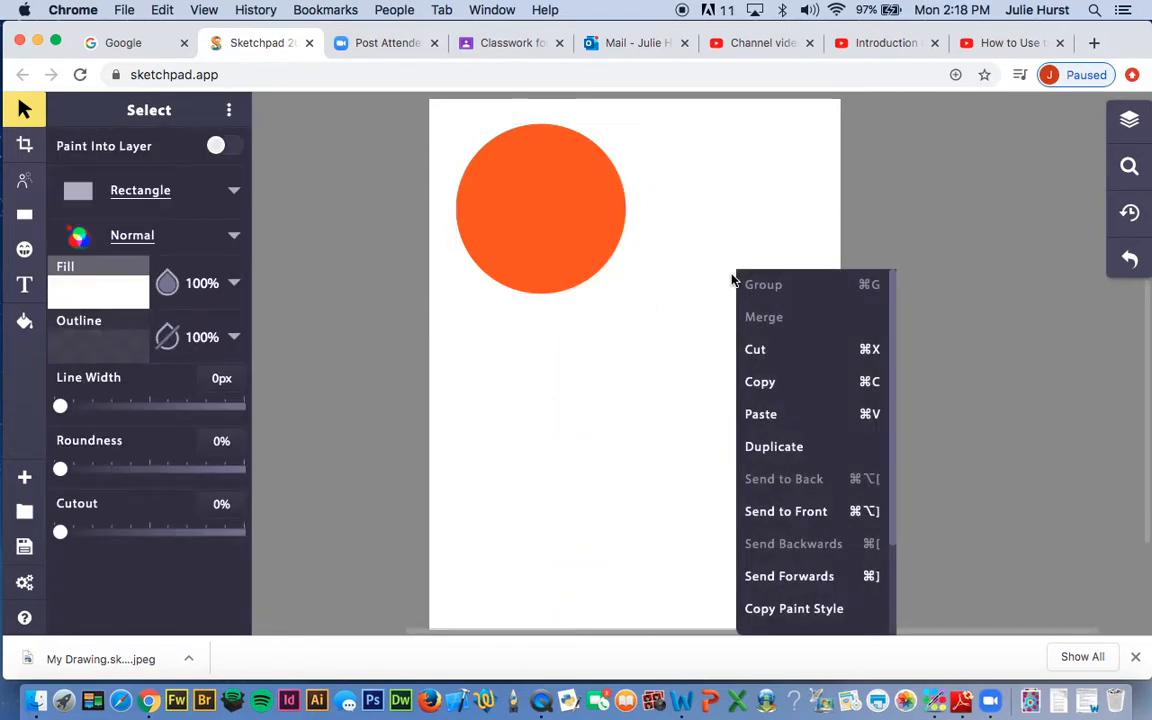
left_click(772, 414)
left_click_drag(566, 175, 746, 170)
Copy both circles together, paste the pair, and place it directly below the originals as a second row
scroll(707, 422, "down", 1)
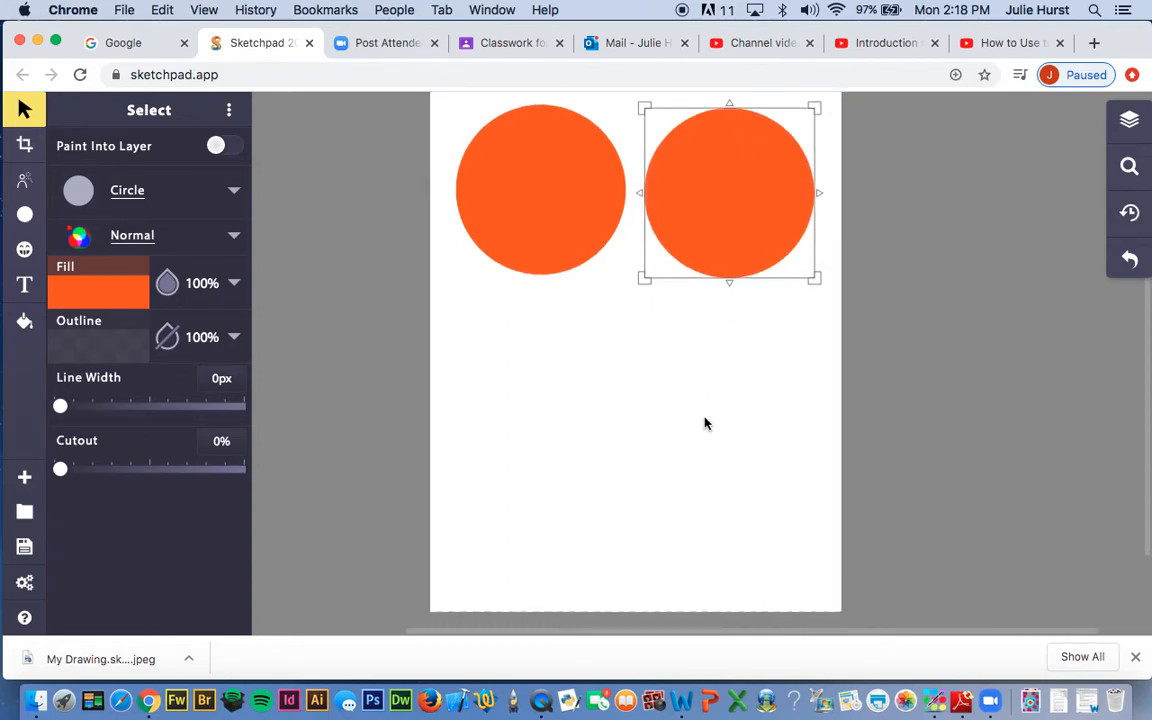
scroll(704, 423, "up", 1)
scroll(704, 423, "right", 2)
left_click(704, 423)
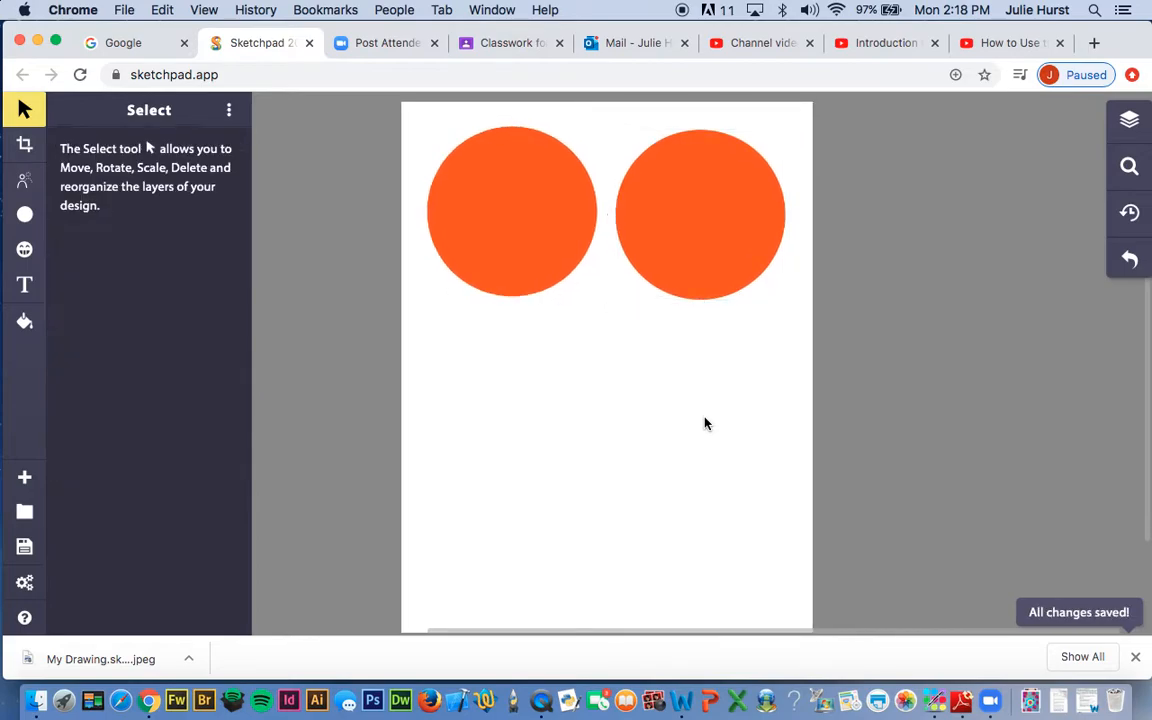
left_click_drag(735, 390, 460, 219)
right_click(707, 298)
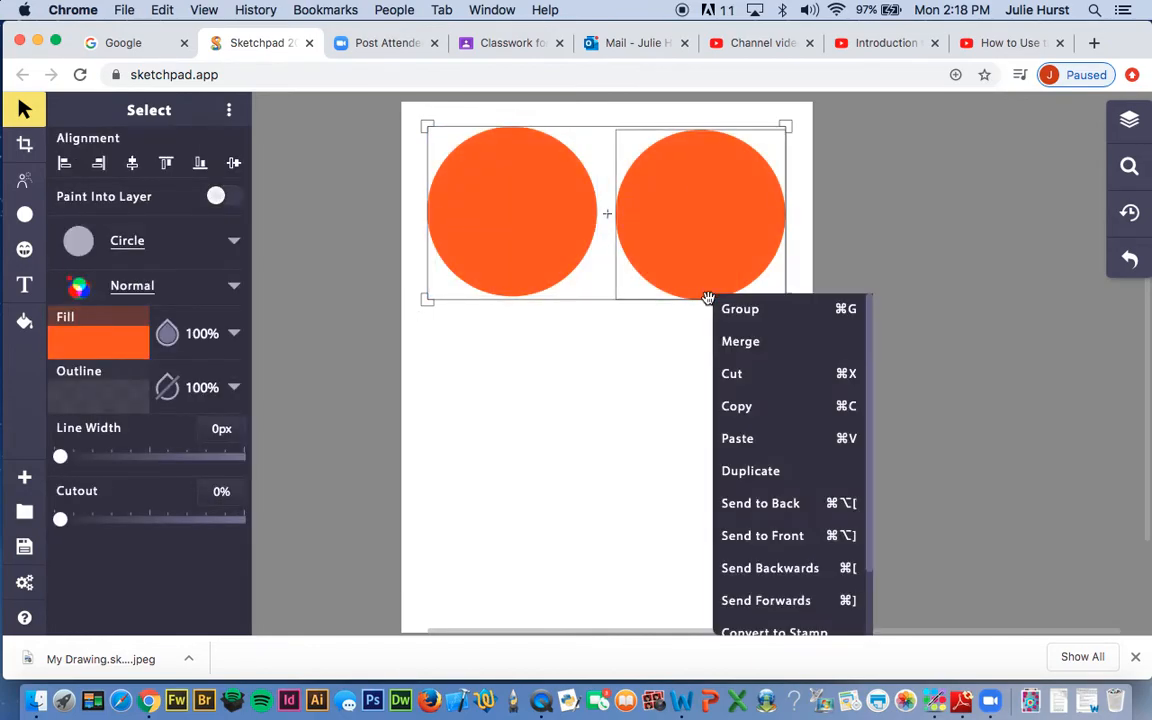
left_click(740, 405)
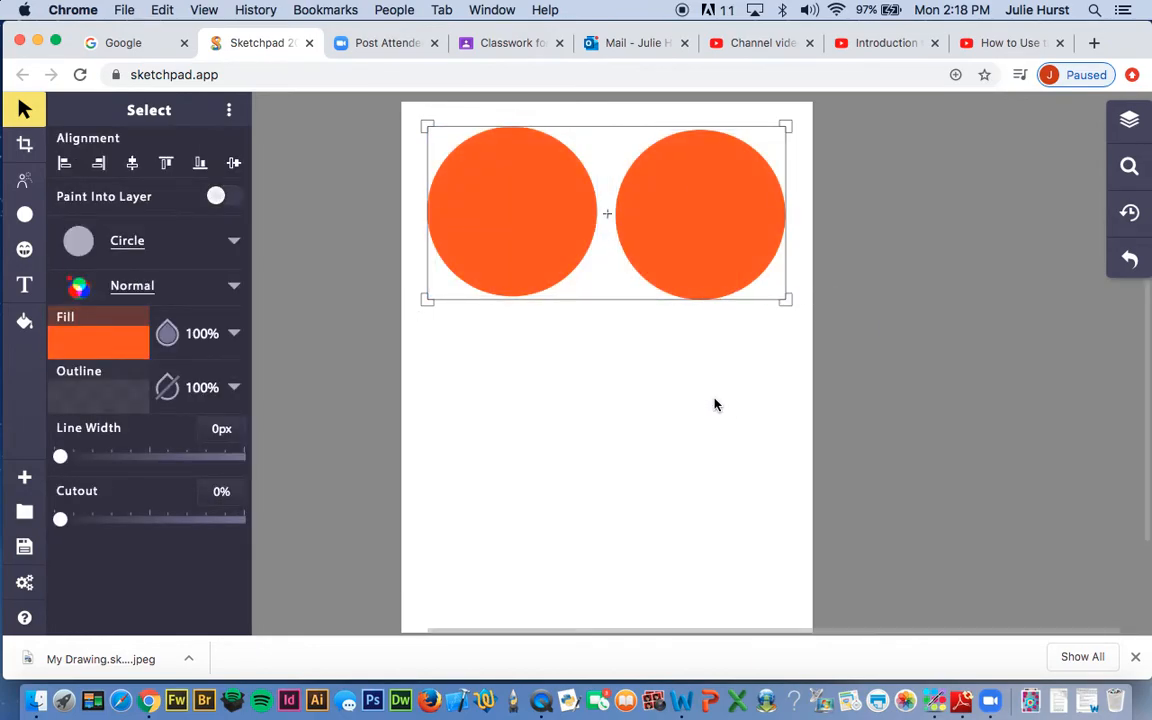
left_click(715, 404)
right_click(715, 404)
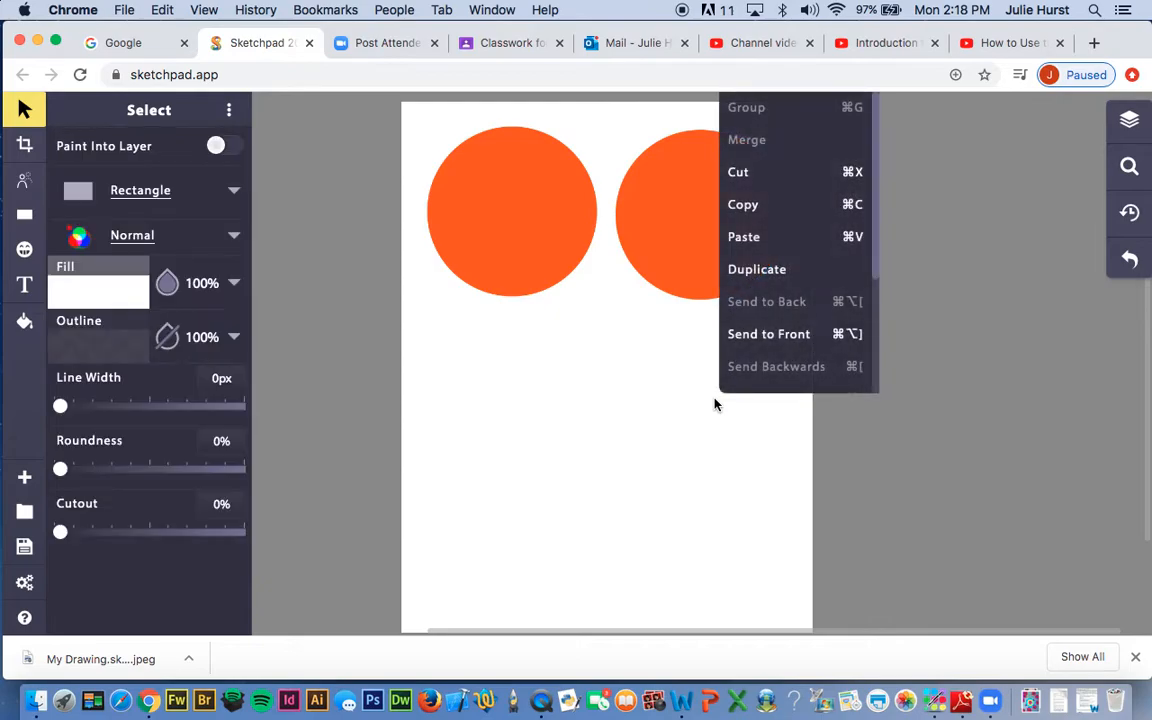
left_click(771, 237)
left_click_drag(753, 231, 746, 417)
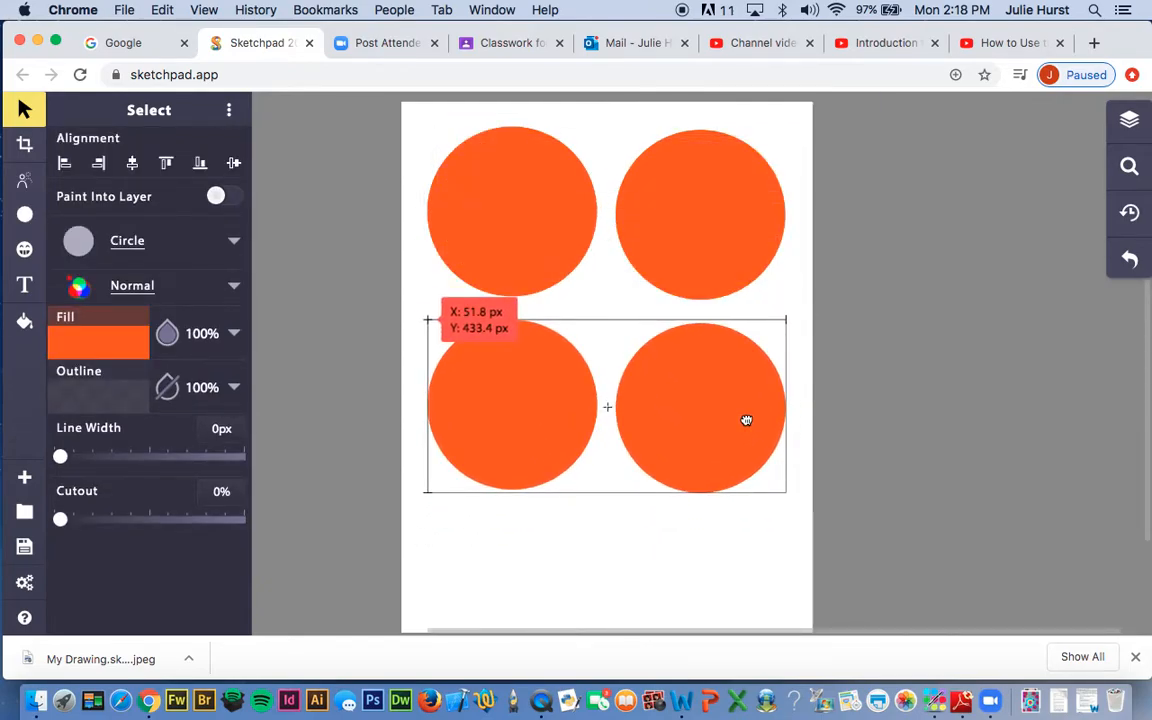
Paste the pair of circles again and move both copies to the bottom of the page as a third row
left_click(802, 234)
left_click(751, 204)
scroll(720, 512, "down", 1)
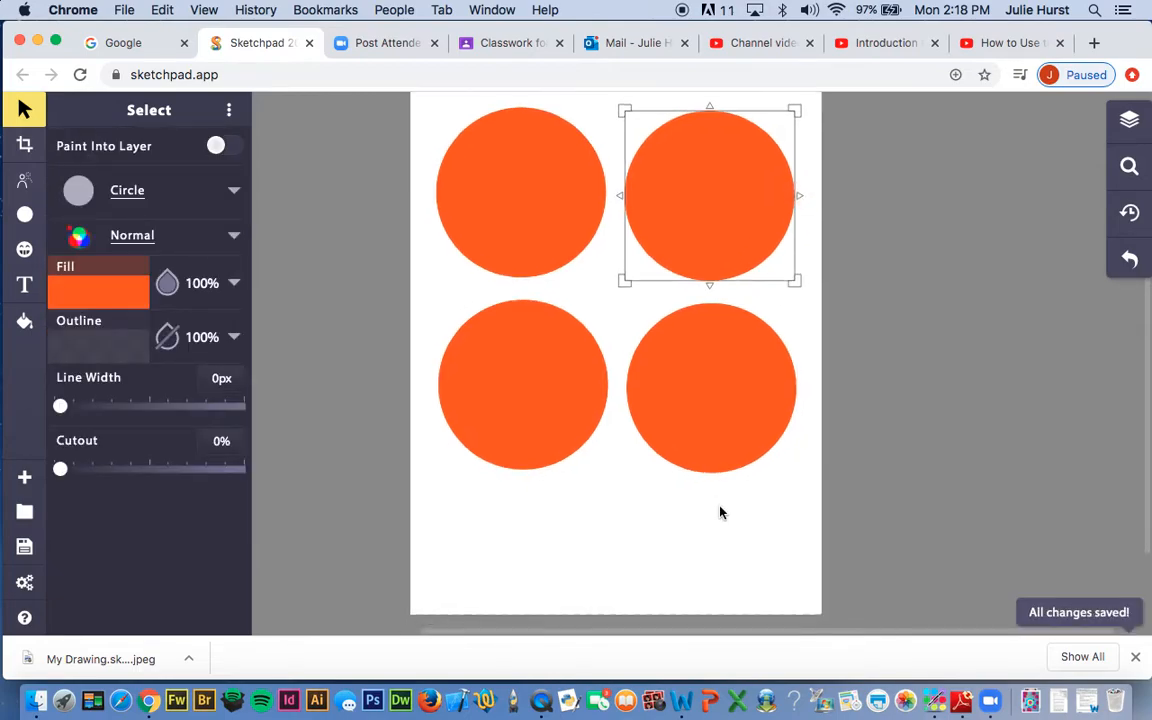
left_click(742, 525)
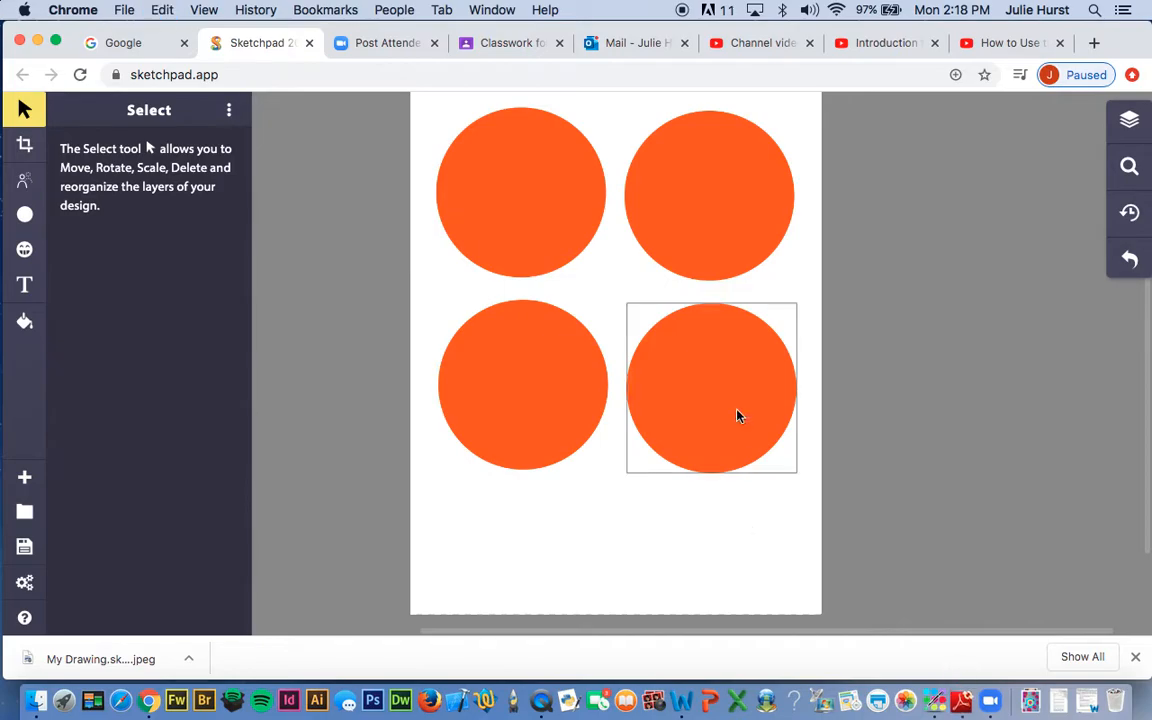
key("ctrl+v")
left_click(667, 490)
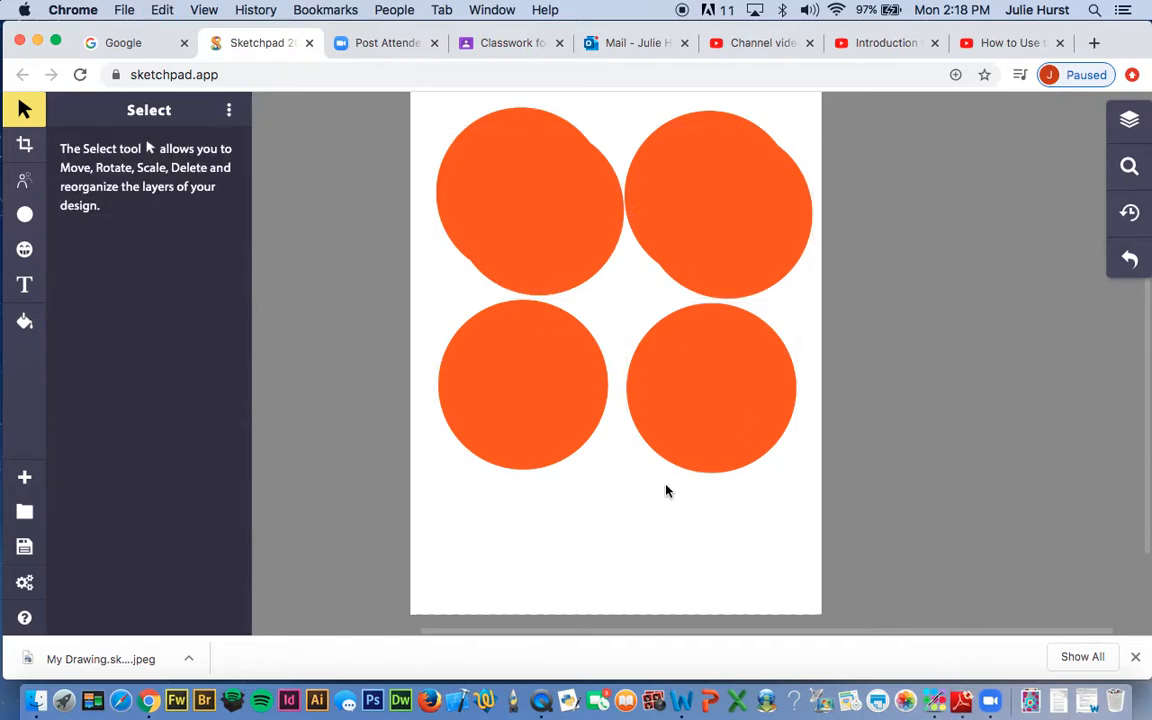
left_click(592, 234)
left_click(703, 222, "shift")
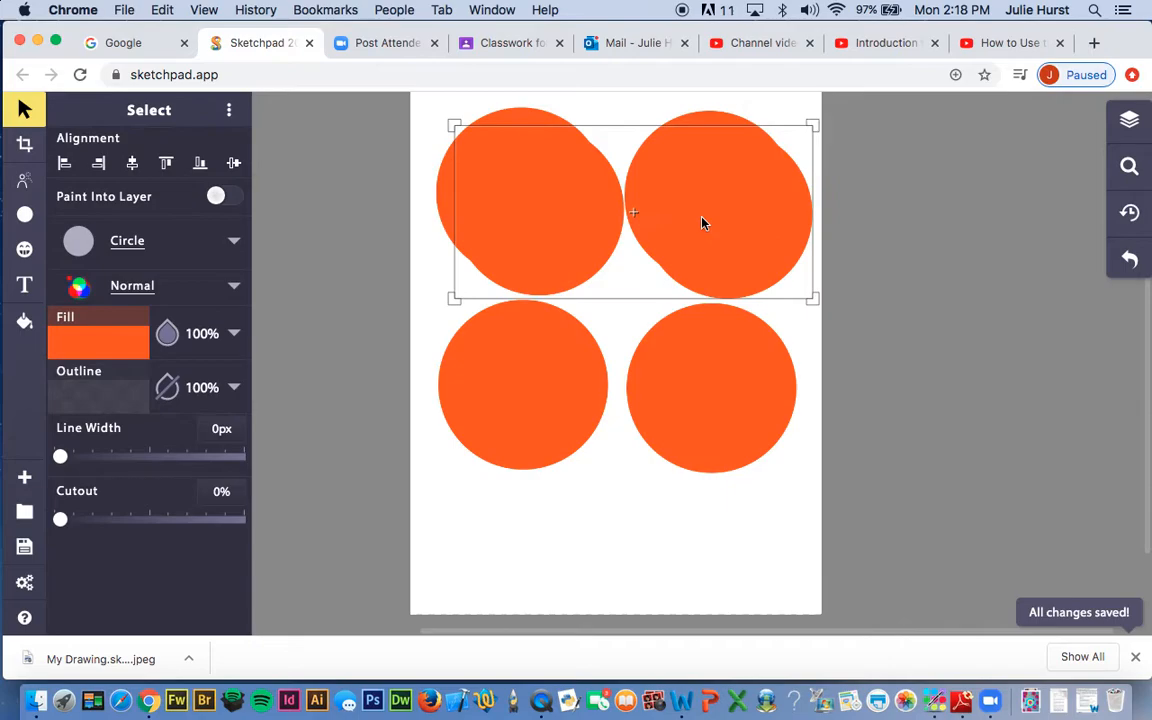
left_click_drag(703, 222, 693, 529)
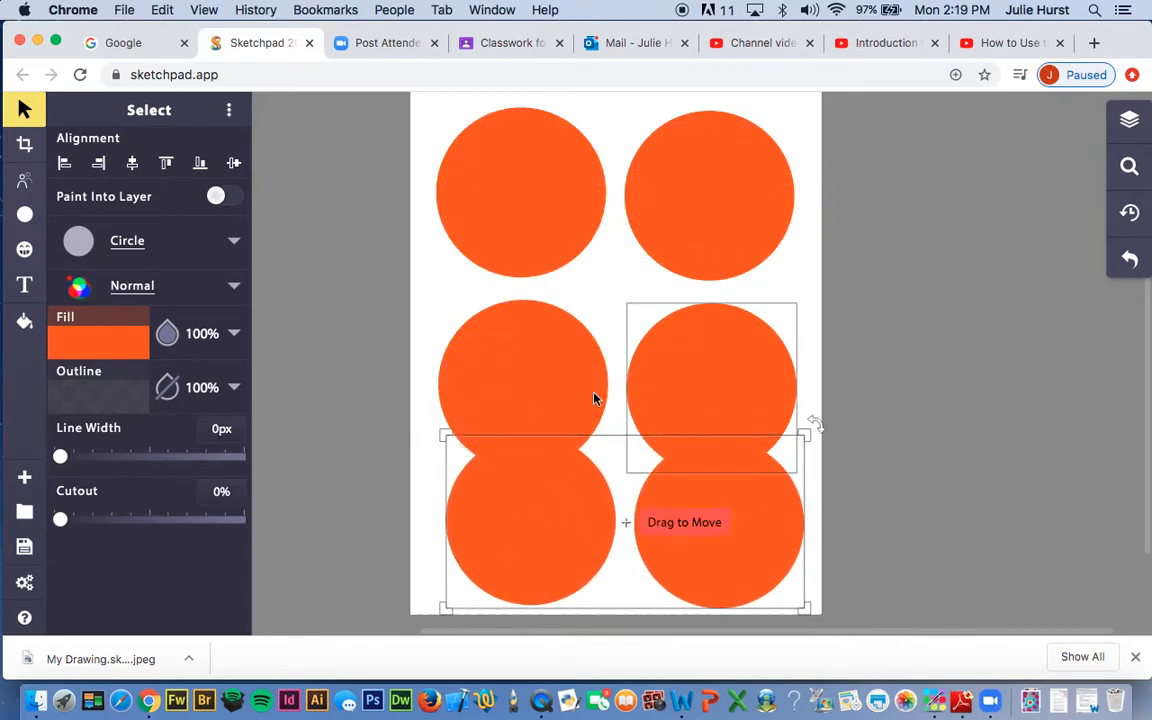
Move the two top-row circles up and outward, closer to the page's upper corners
left_click(447, 290)
left_click(537, 270)
scroll(537, 273, "up", 1)
left_click(421, 128)
left_click_drag(506, 221, 496, 203)
left_click_drag(694, 226, 704, 203)
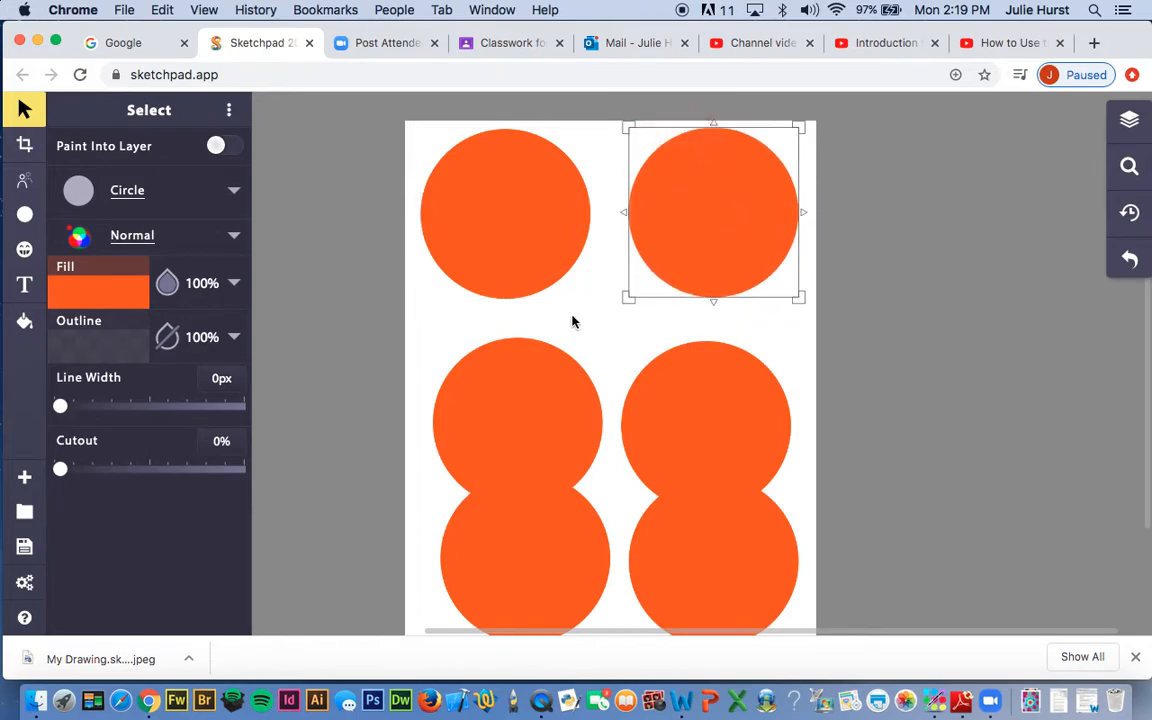
Move both middle-row circles up until they clear the bottom row and sit just beneath the top row
left_click(570, 328)
left_click_drag(522, 386, 516, 358)
scroll(719, 343, "down", 2)
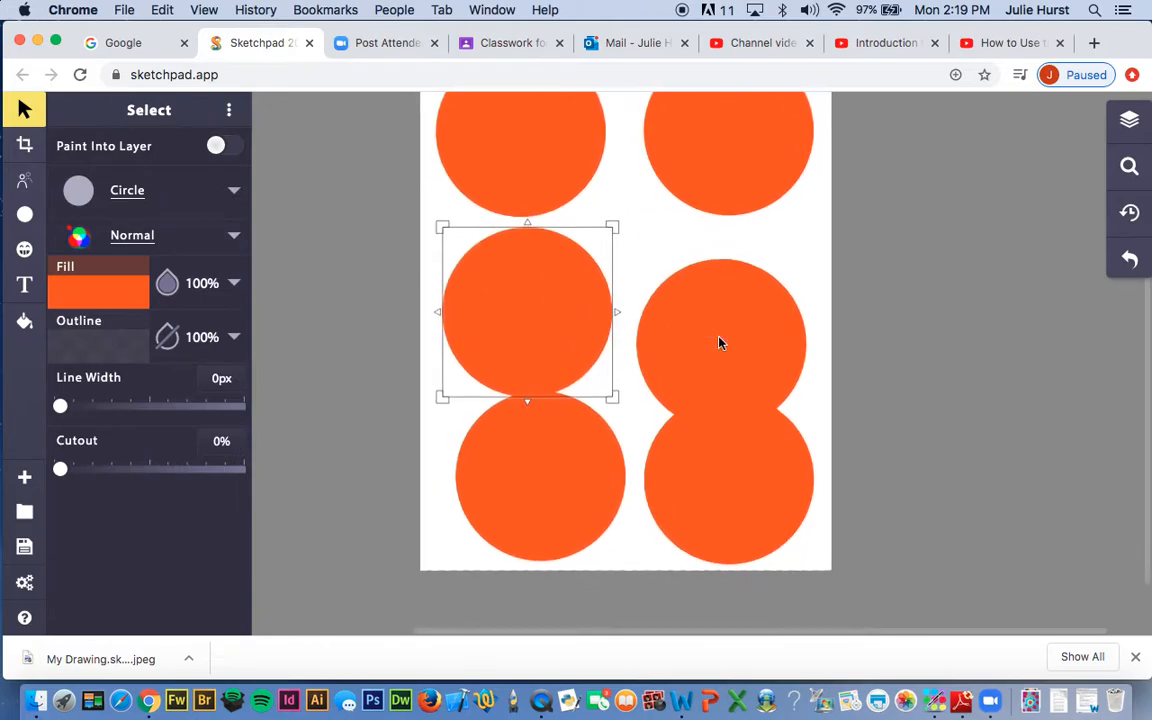
left_click_drag(720, 342, 734, 300)
left_click_drag(524, 313, 527, 301)
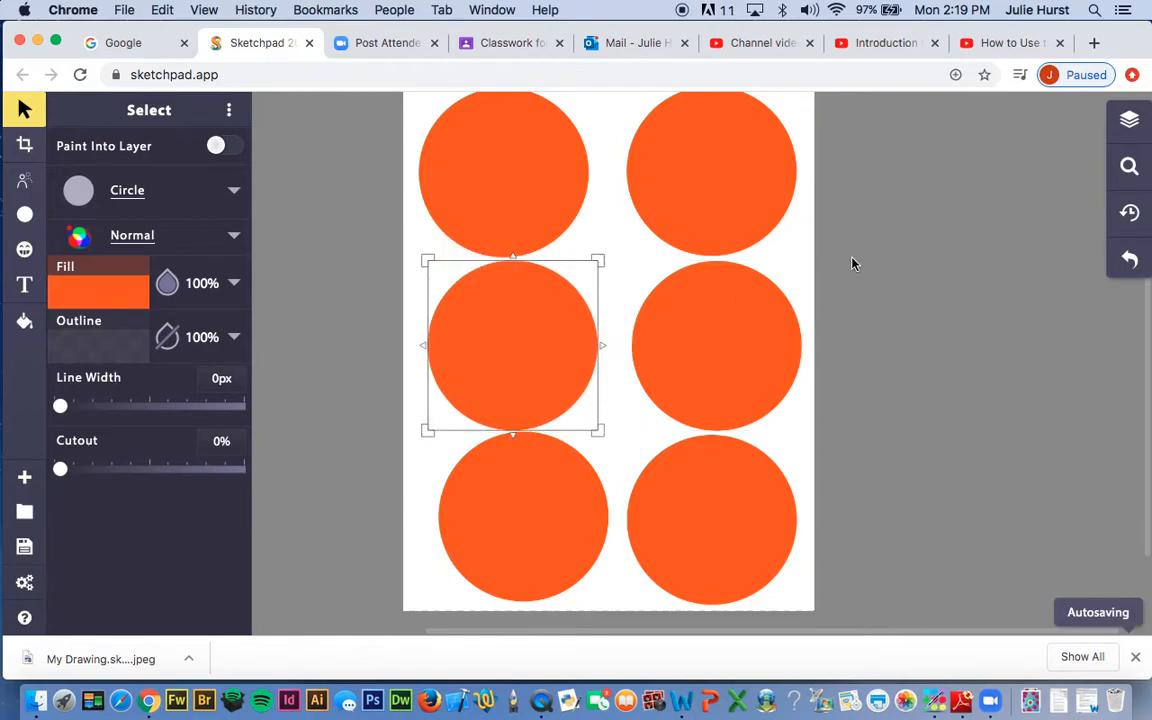
Nudge the bottom-right circle slightly to the right to line it up with the circle above it
left_click(787, 249)
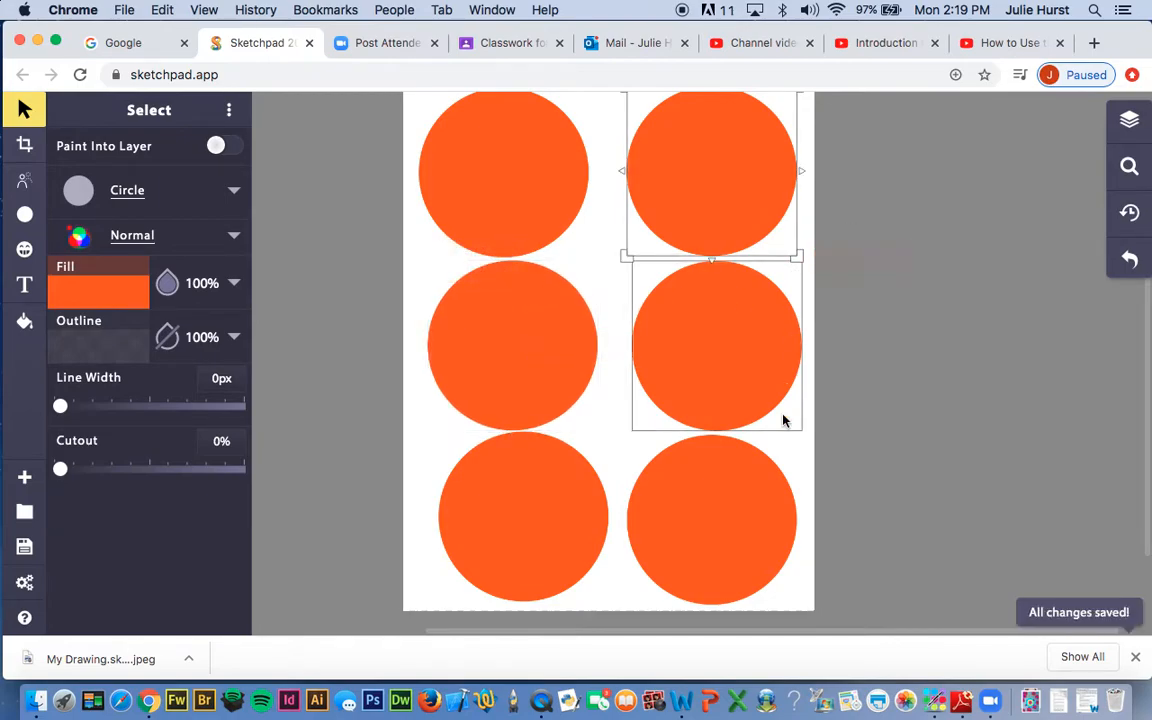
scroll(784, 418, "up", 2)
scroll(784, 420, "down", 3)
left_click(743, 478)
key("Right")
key("Right")
key("Right")
key("Right")
key("Right")
key("Right")
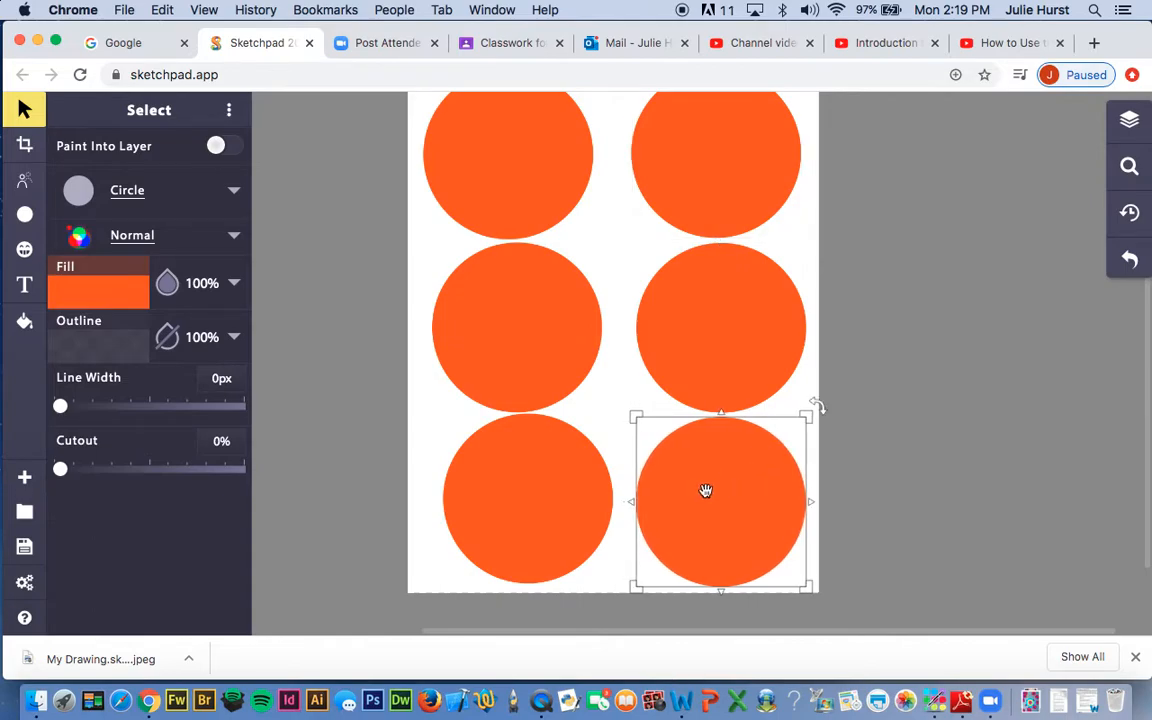
Nudge the bottom-left circle to the left to bring it nearly in line with the circle above it
left_click(533, 485)
key("Left")
key("Left")
key("Left")
key("Left")
key("Left")
key("Left")
key("Left")
key("Left")
key("Left")
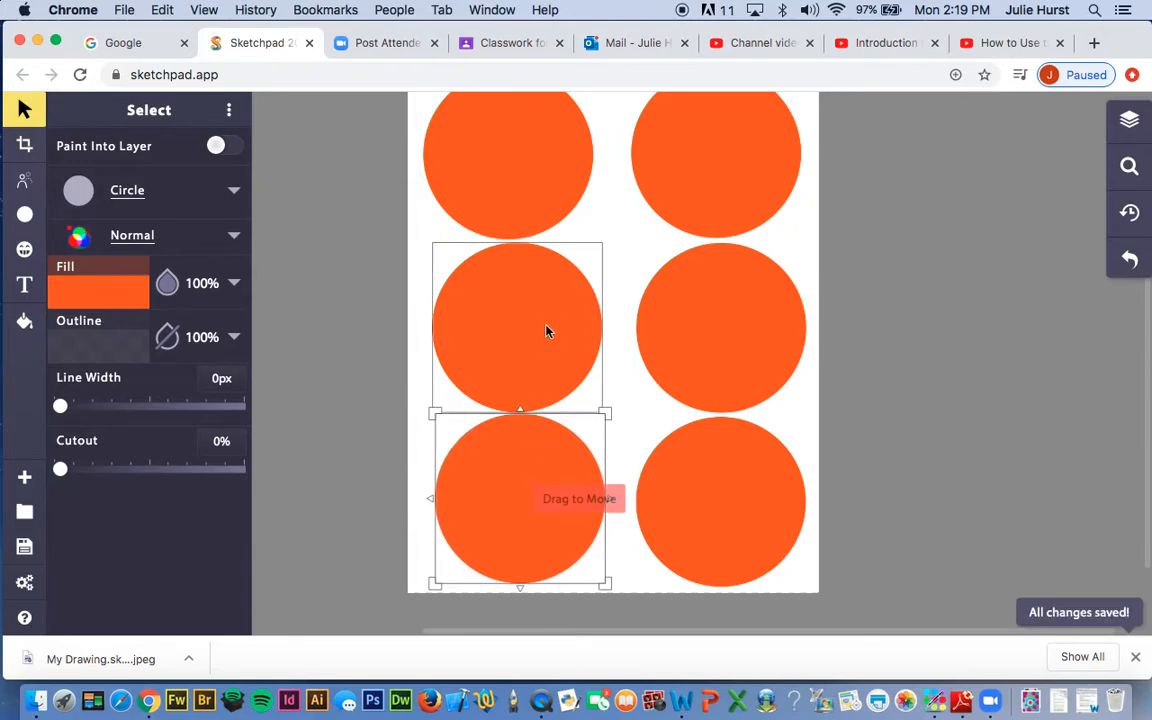
Nudge the top-left circle slightly to the right, closer in line with its column, and deselect it
left_click(627, 260)
scroll(627, 260, "up", 3)
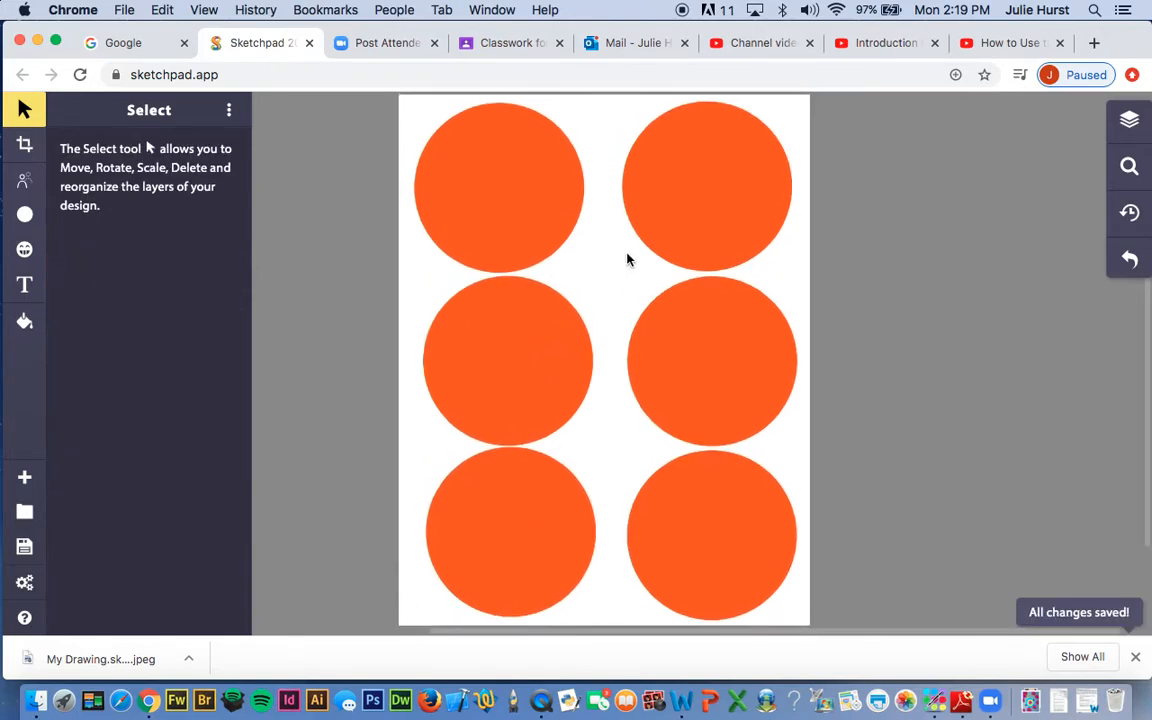
left_click(531, 265)
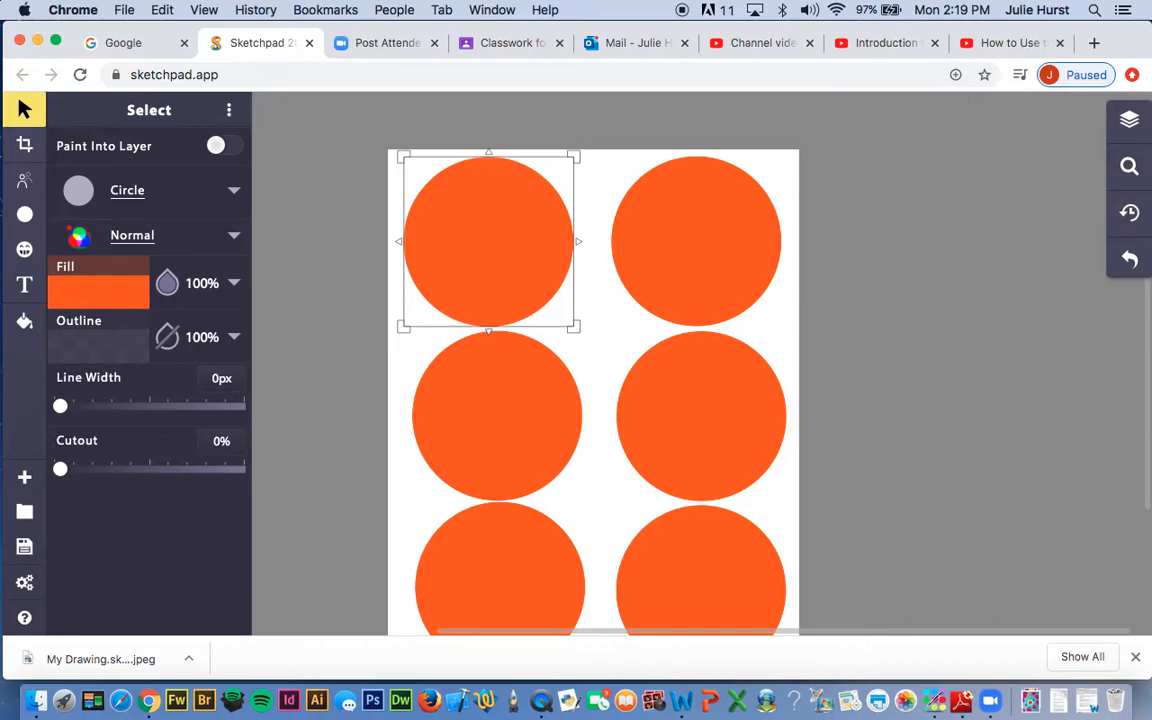
key("Right")
key("Right")
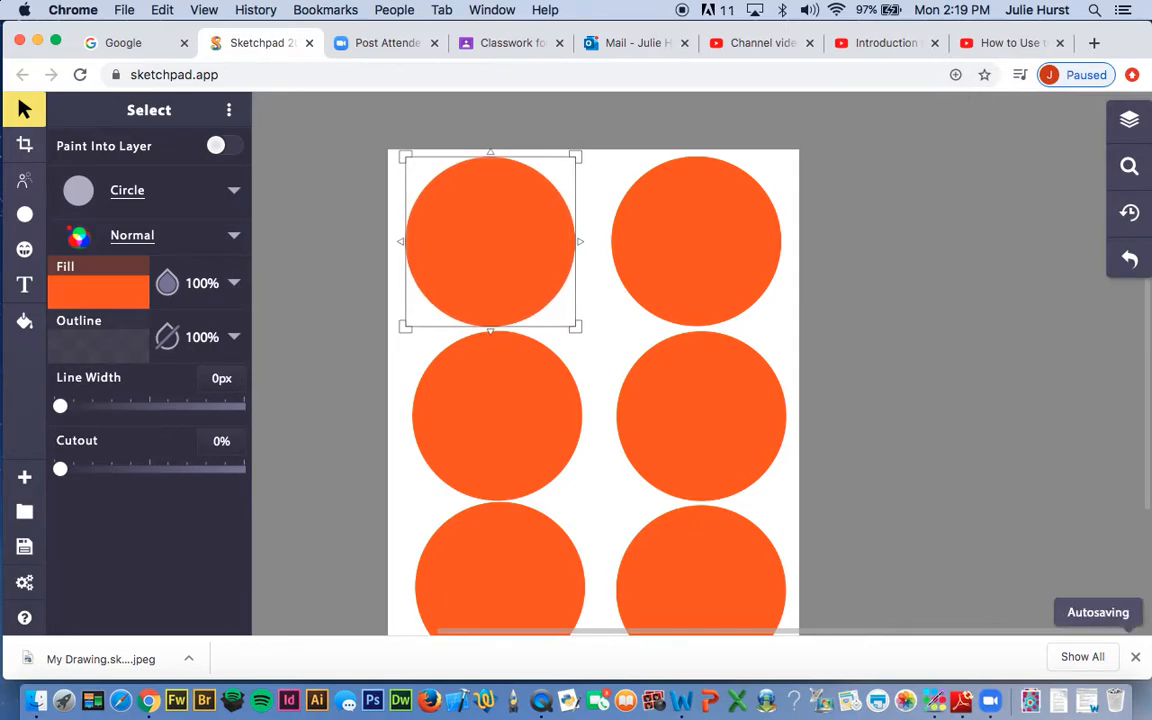
key("Right")
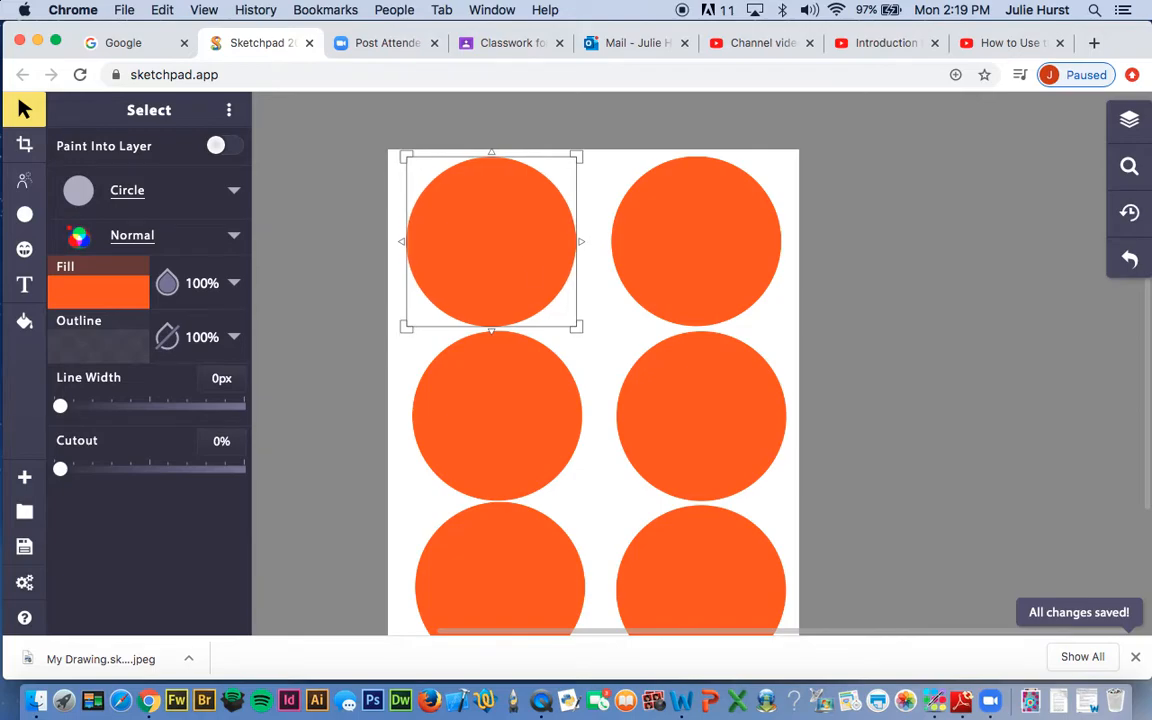
left_click(925, 296)
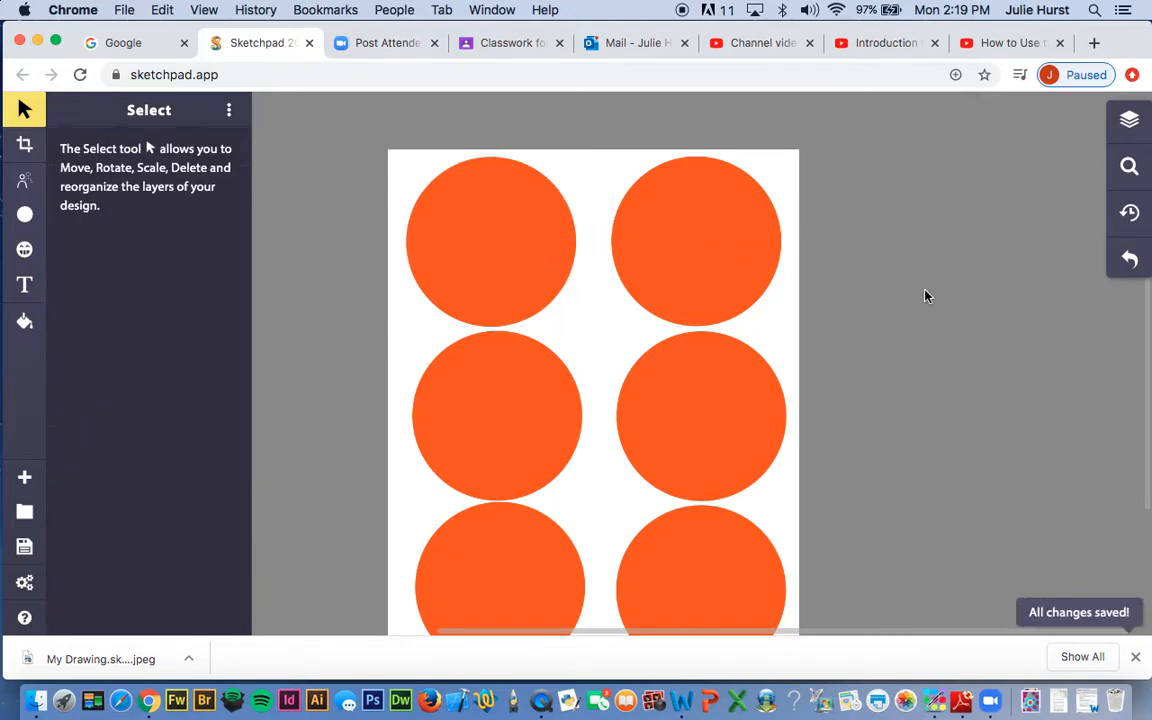
Change the fill of the right-hand circle in the top row to green 83b925
scroll(761, 275, "down", 3)
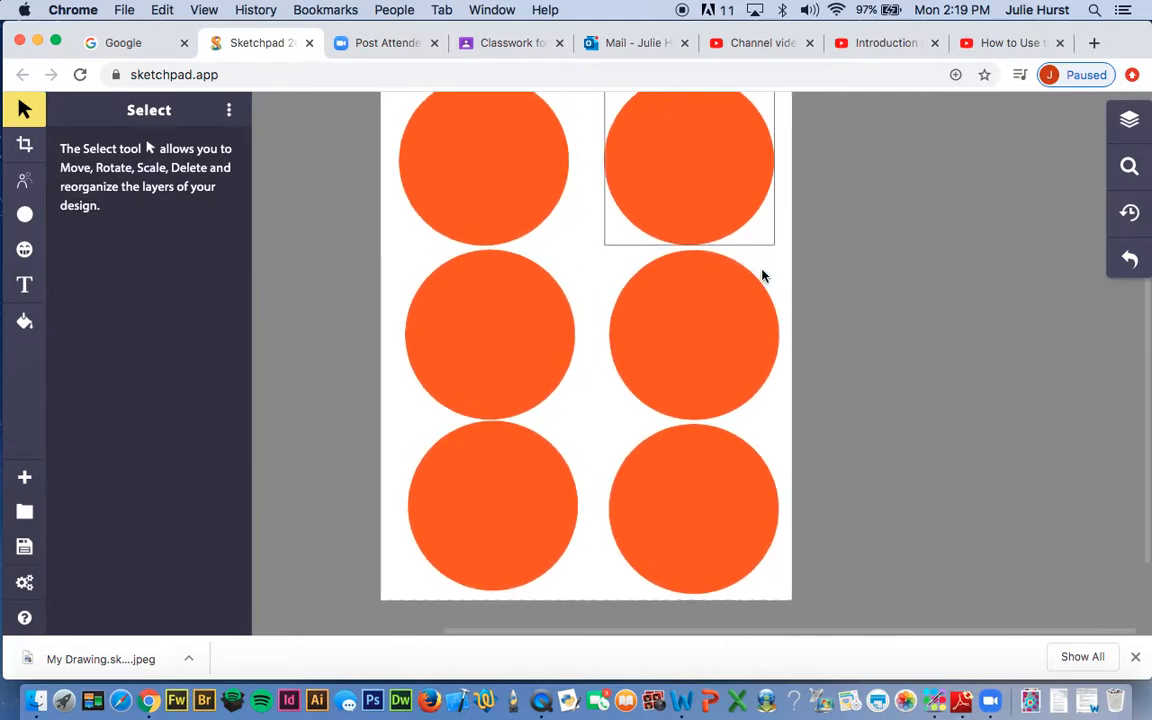
scroll(761, 275, "right", 1)
scroll(761, 275, "up", 2)
scroll(761, 275, "down", 2)
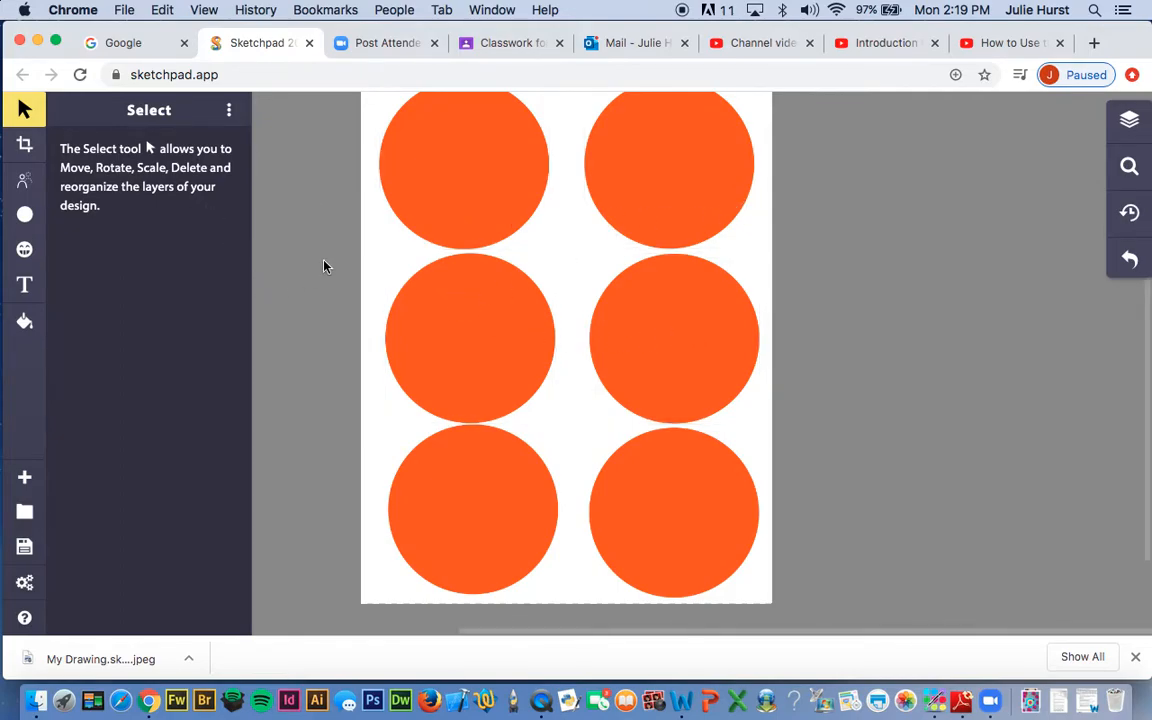
scroll(595, 208, "up", 2)
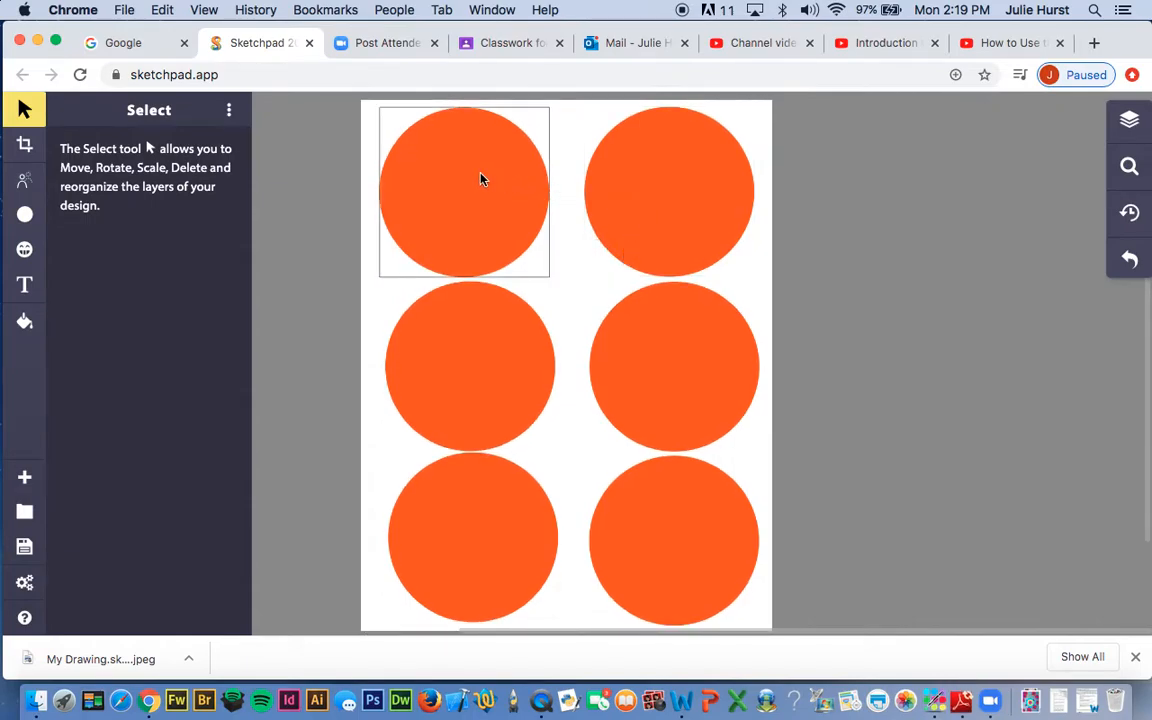
left_click(659, 176)
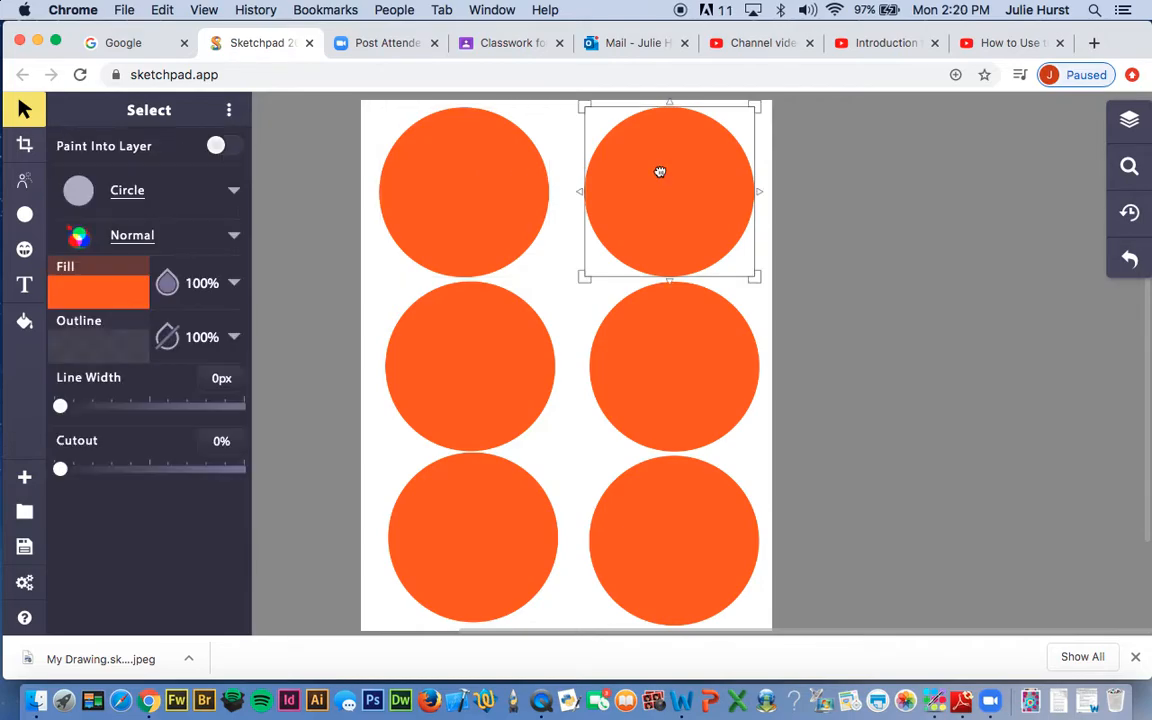
left_click(110, 302)
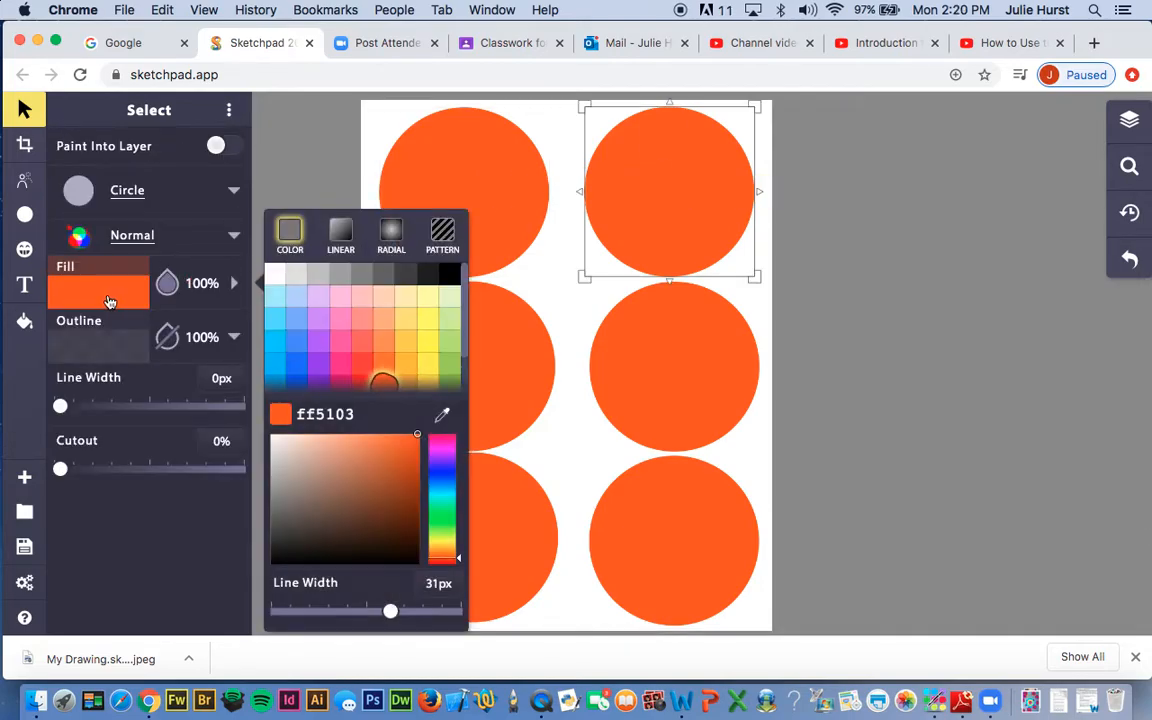
left_click(448, 364)
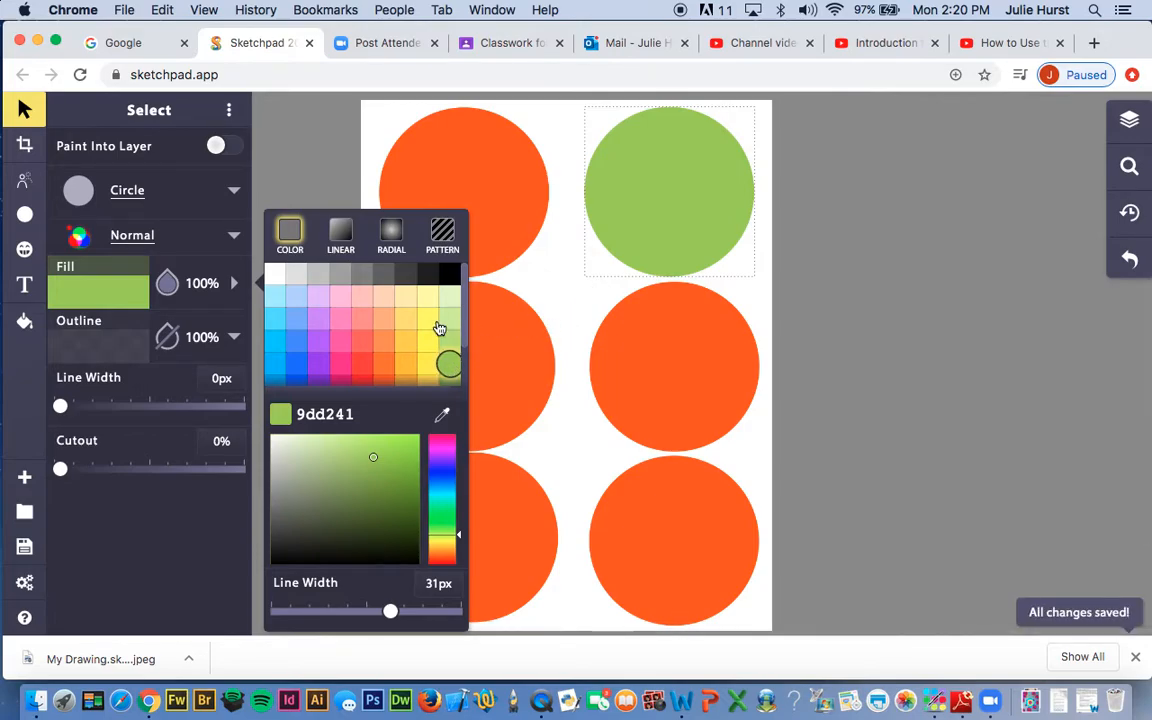
scroll(438, 327, "down", 2)
left_click(448, 352)
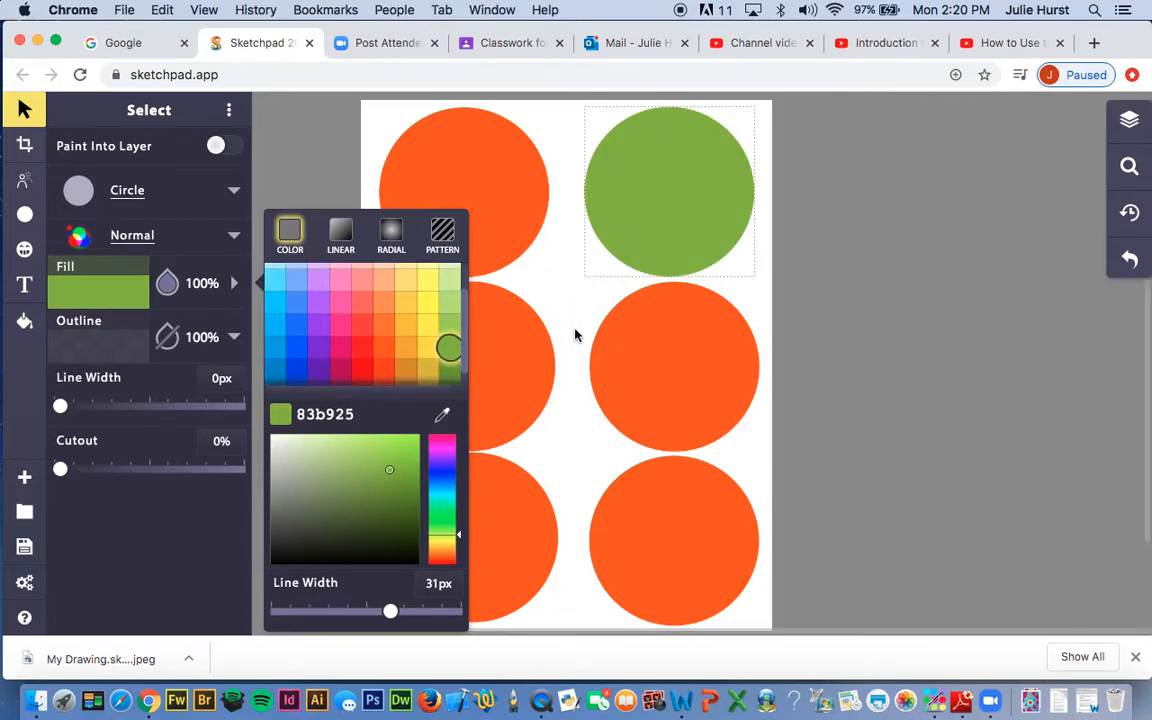
left_click(576, 334)
Change the fill of the left circle in the middle row to light gray bfbfbf
left_click(458, 368)
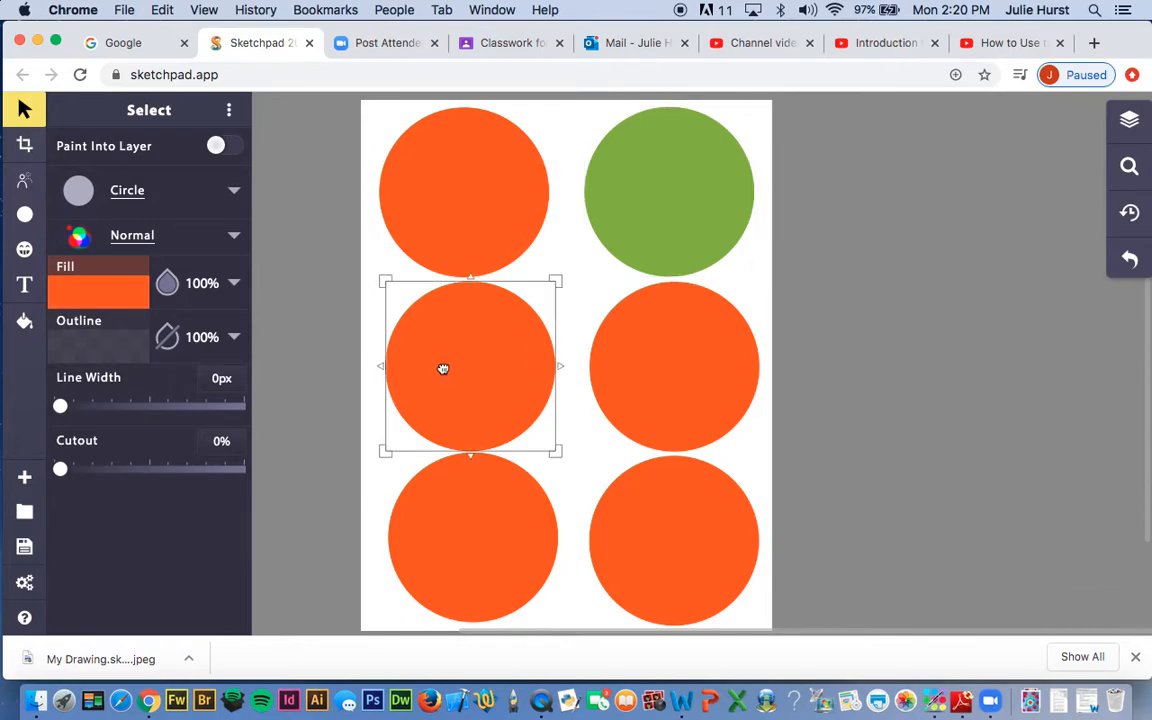
left_click(92, 290)
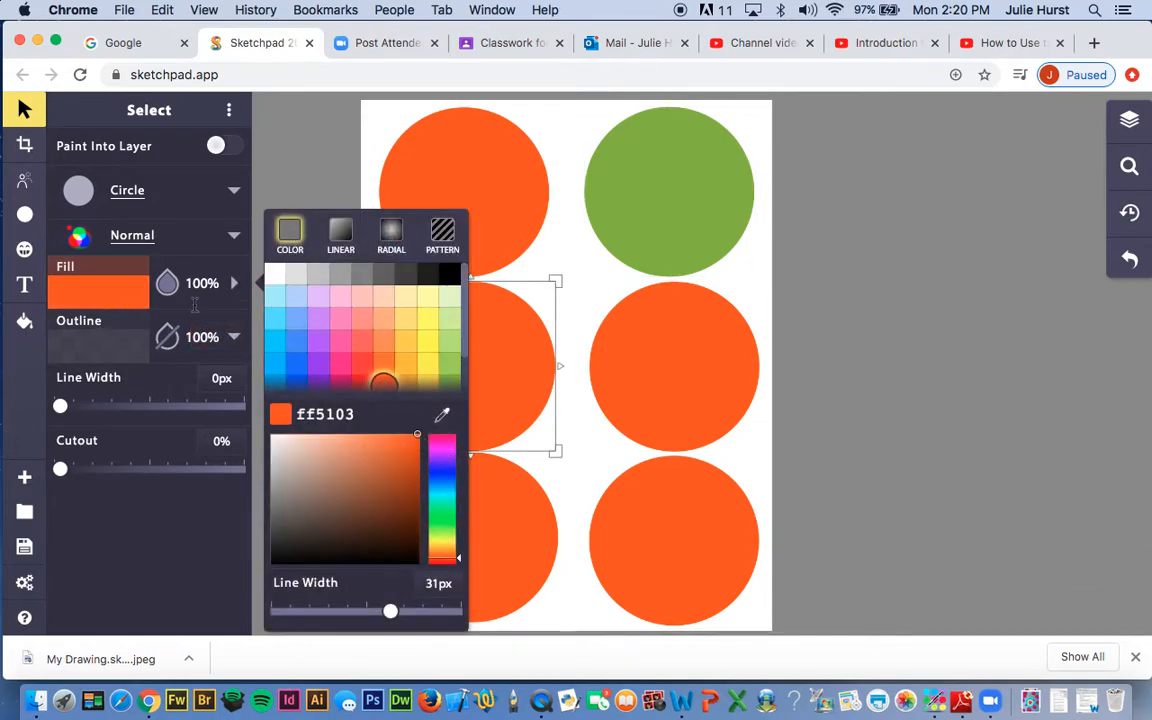
left_click(318, 280)
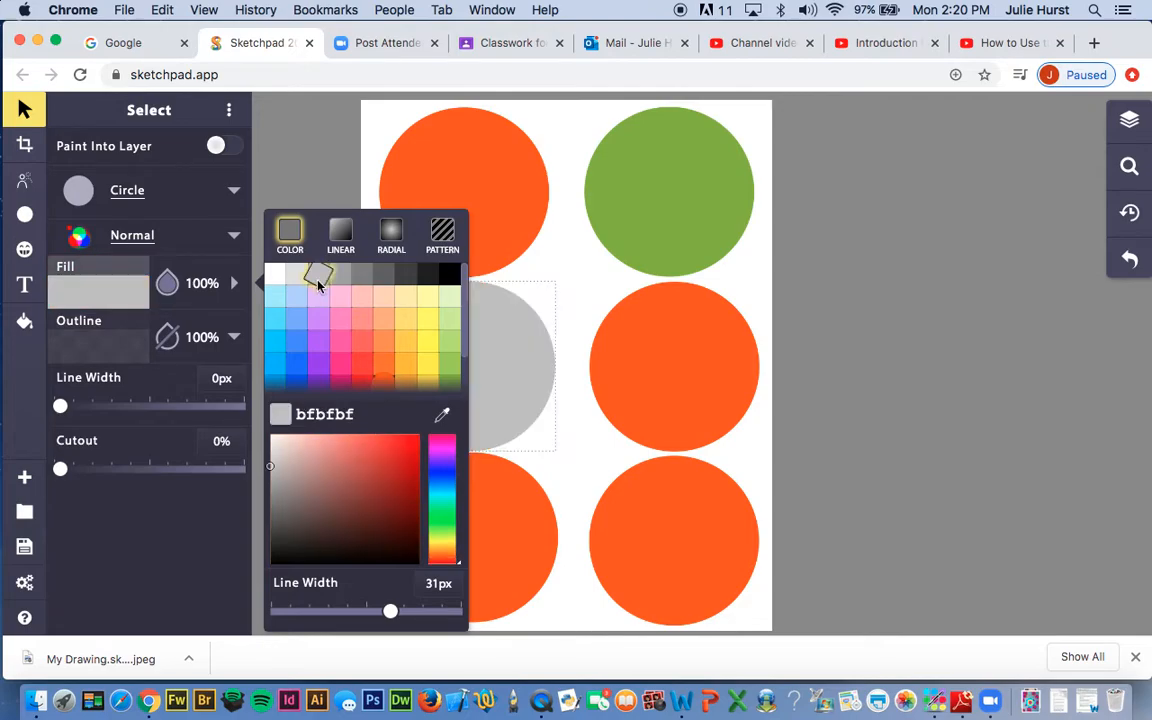
left_click(590, 283)
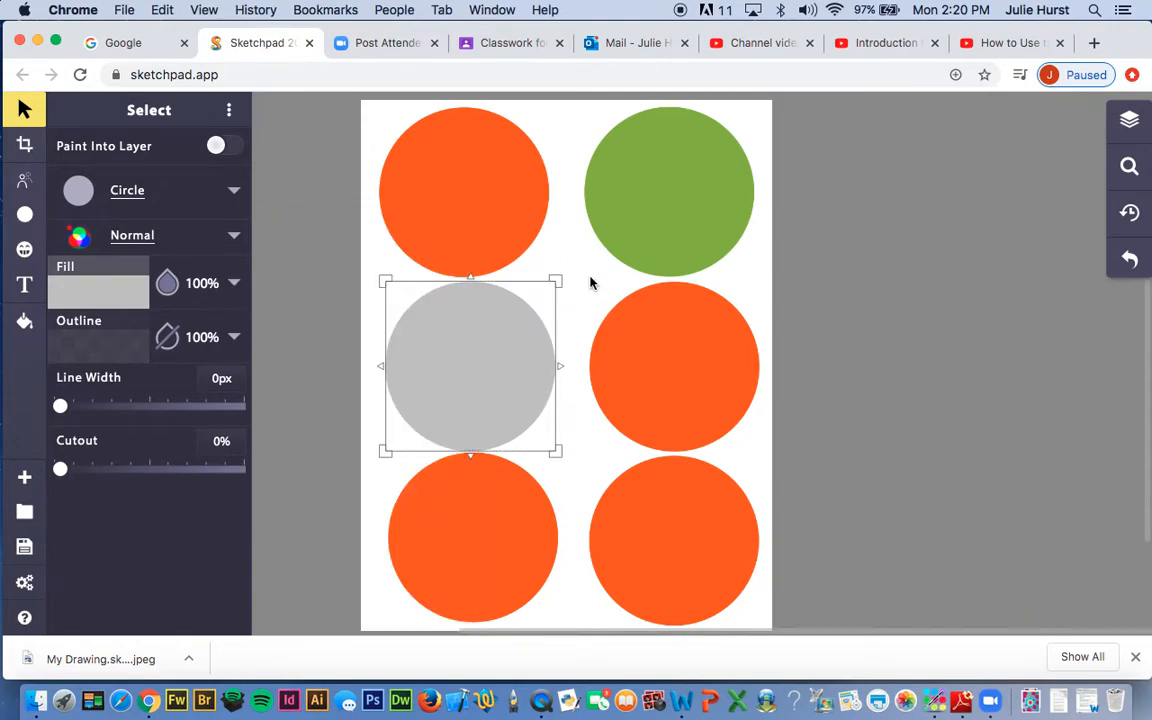
Give the left gray circle a dark gray 5f5f5f outline with a line width of about 2 px
left_click(113, 350)
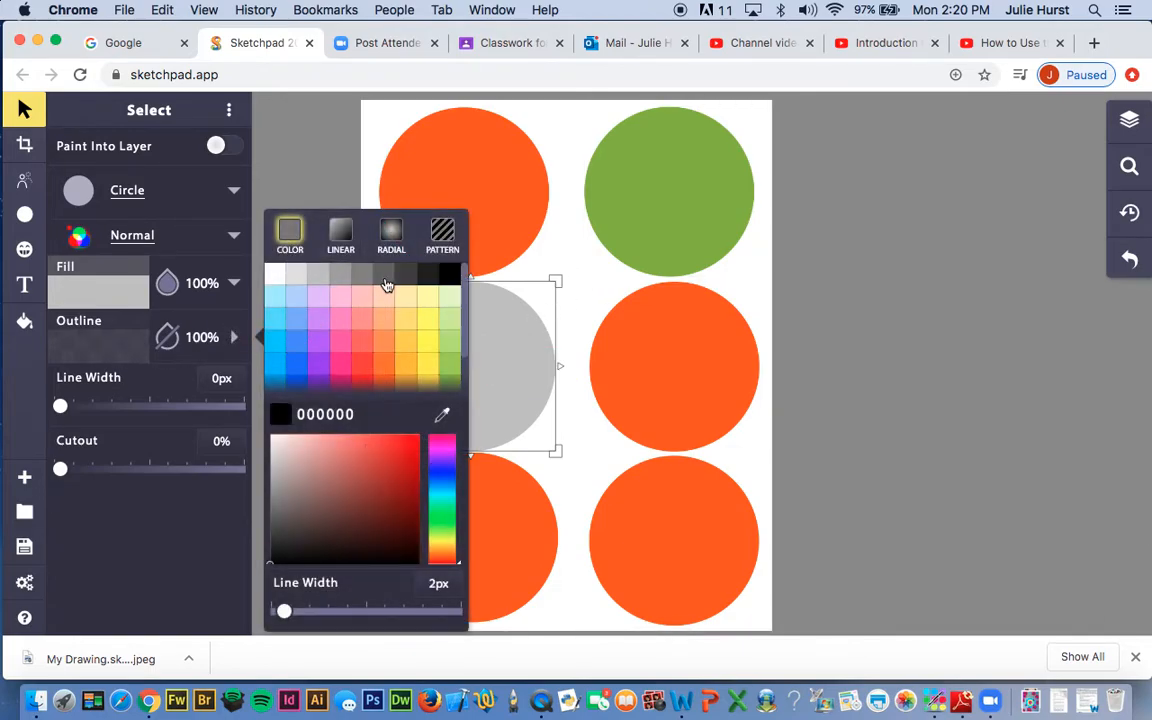
left_click(386, 274)
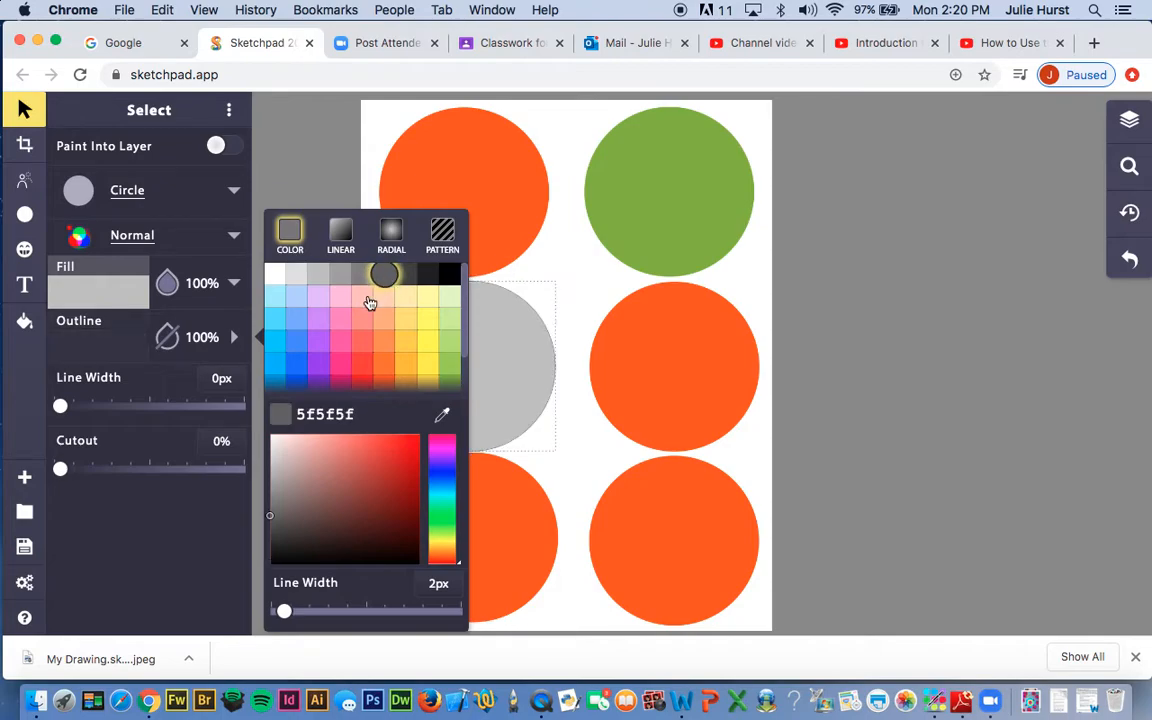
left_click_drag(63, 417, 64, 417)
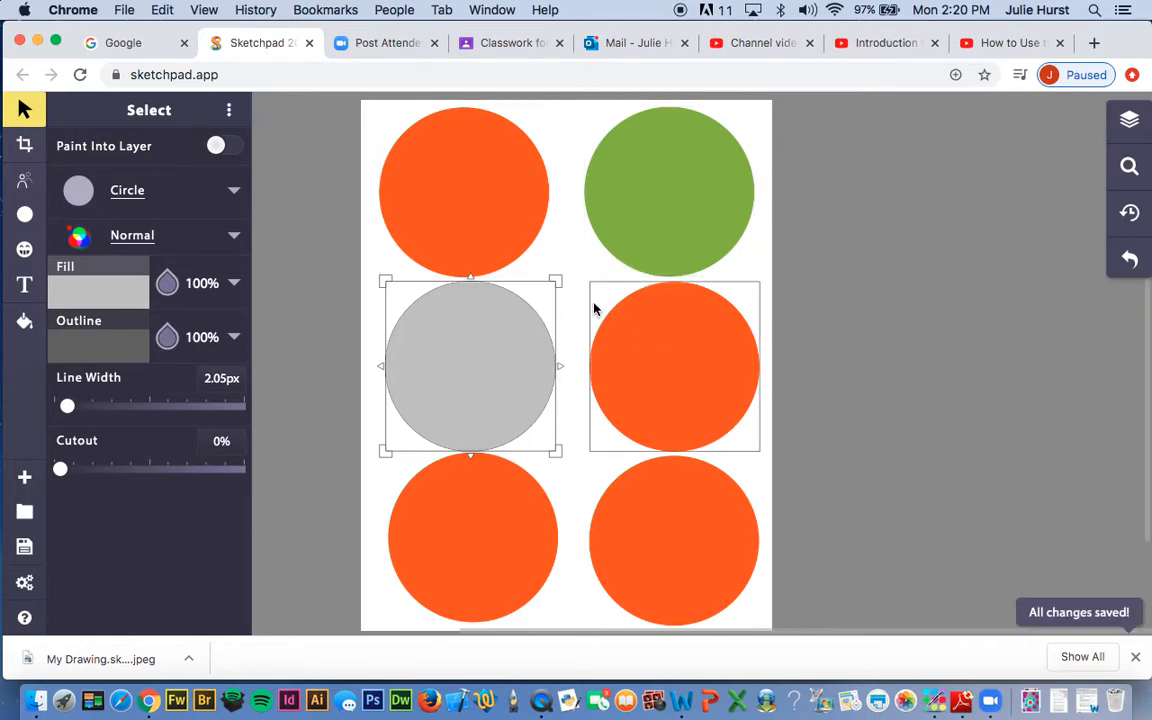
Change the fill of the right circle in the middle row to light gray bfbfbf
left_click(668, 387)
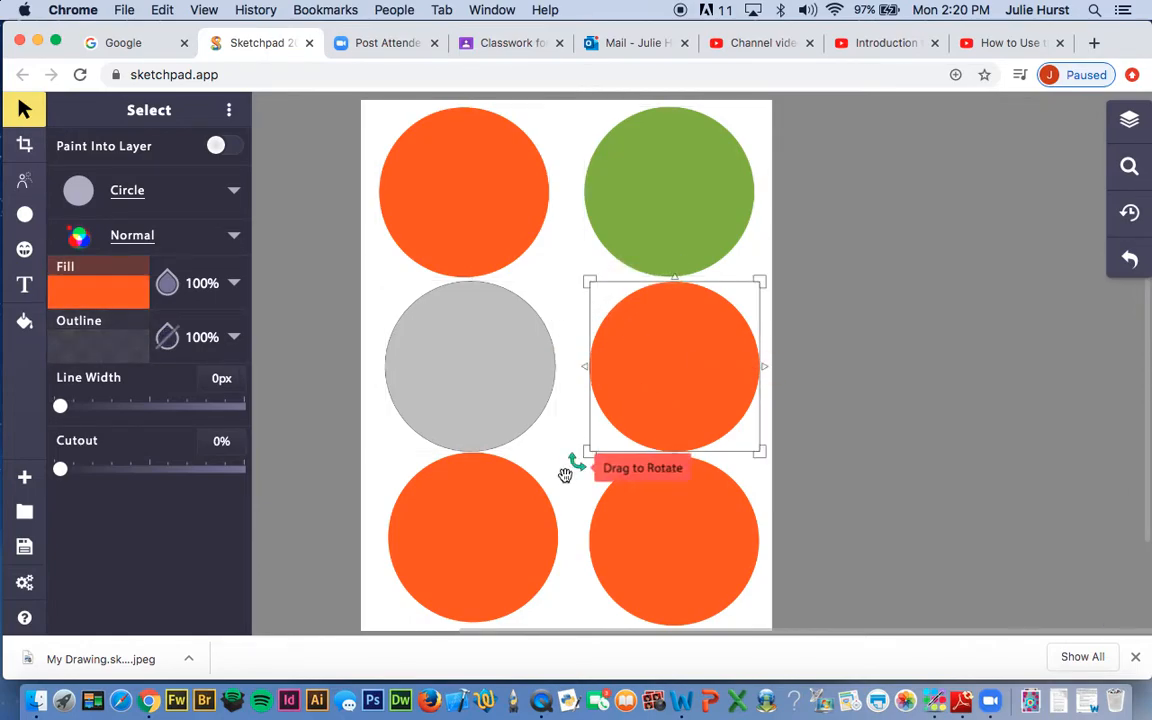
left_click(93, 296)
left_click(314, 276)
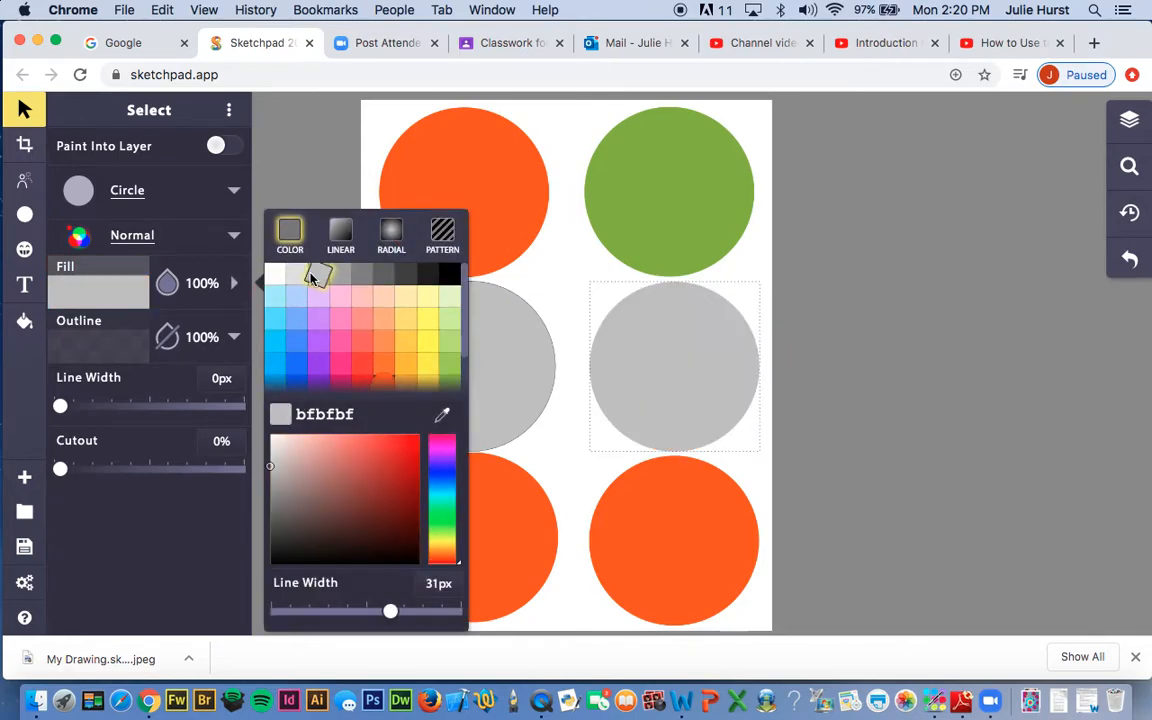
Give the right gray circle a dark gray 5f5f5f outline about 2 px wide
left_click(145, 345)
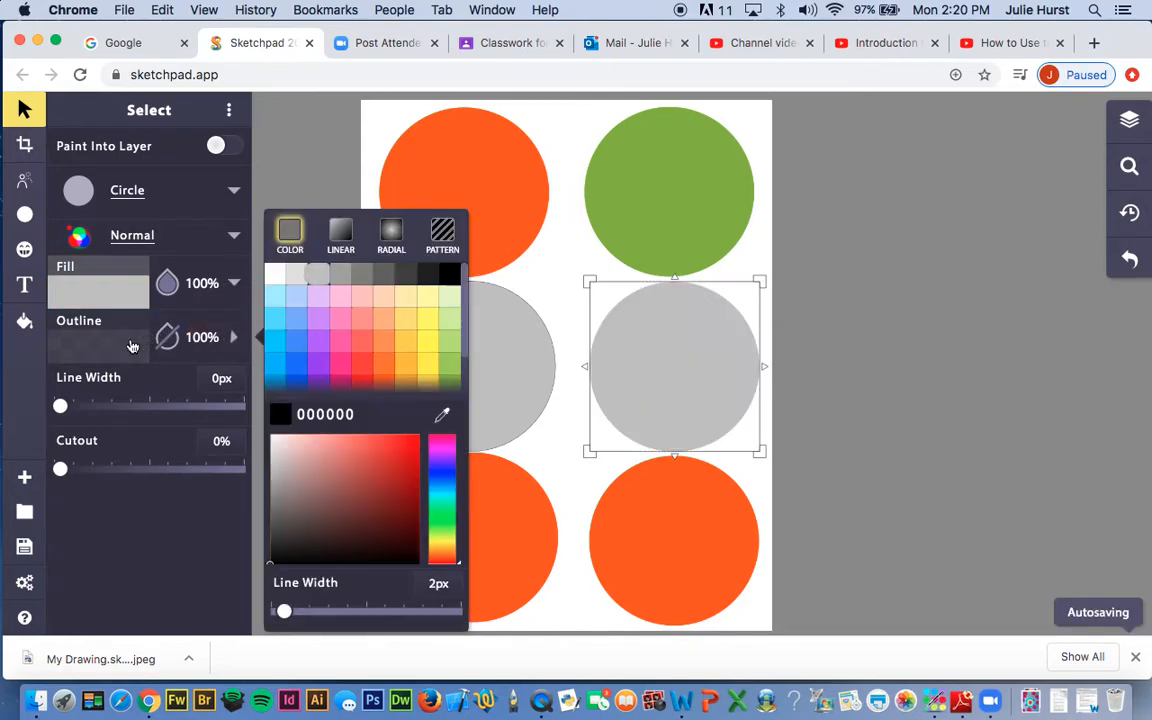
left_click(384, 274)
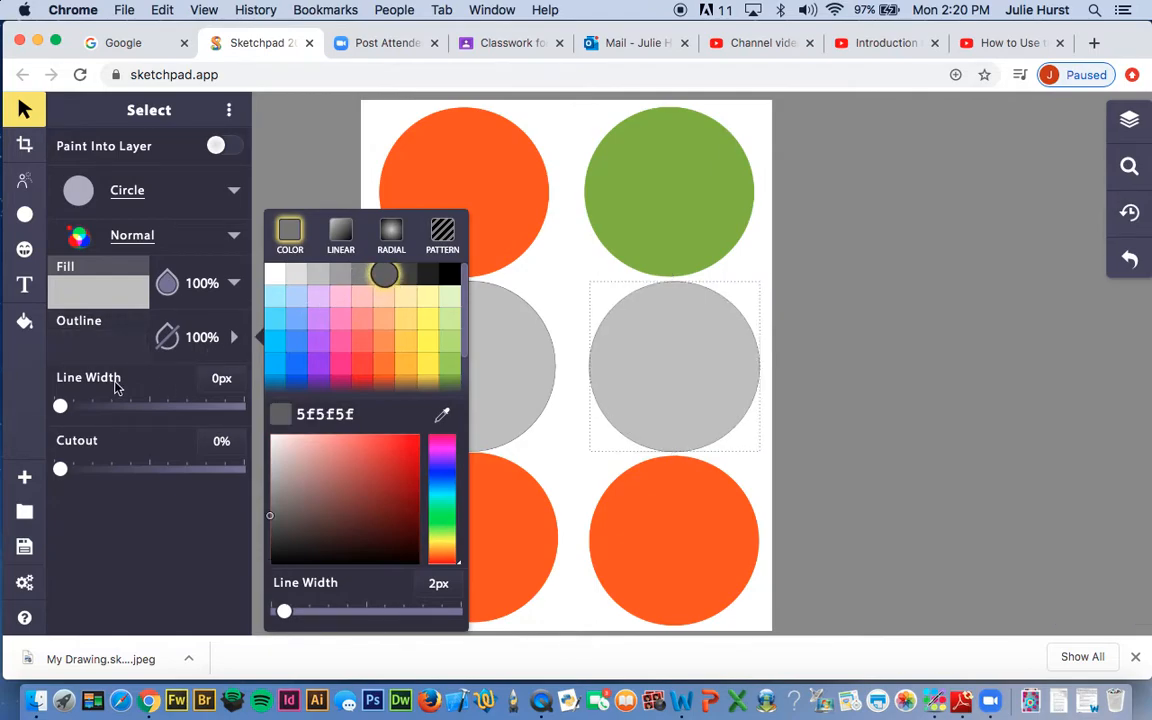
left_click_drag(60, 406, 66, 407)
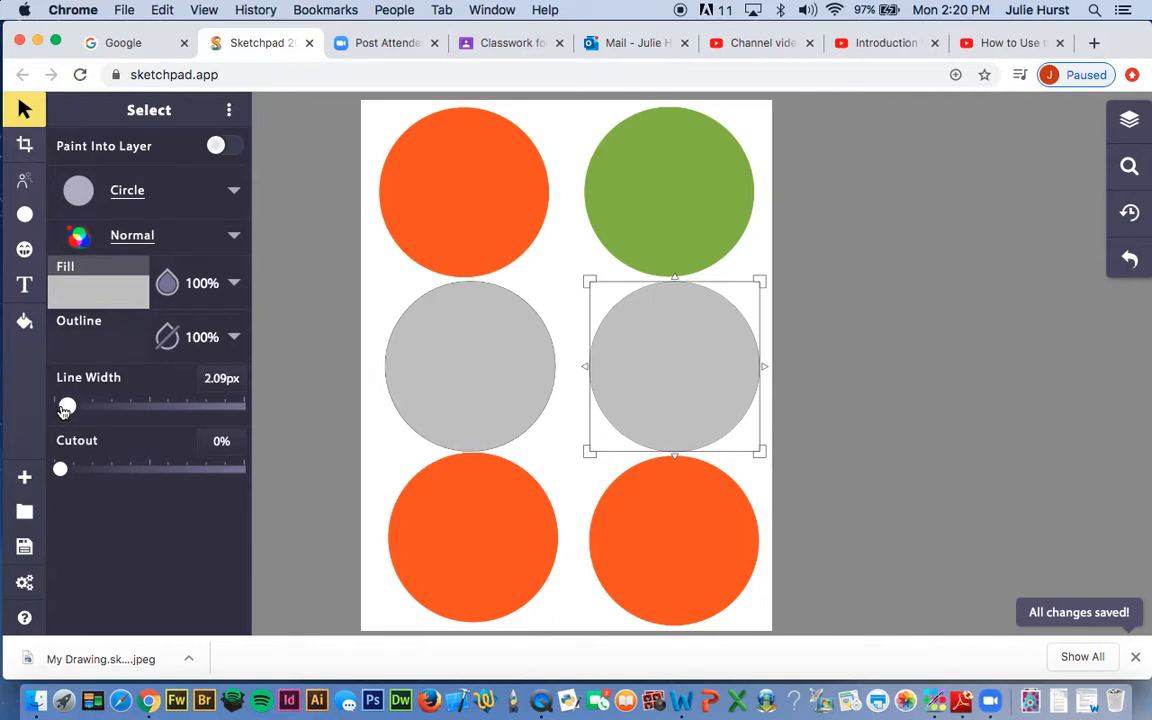
Nudge the bottom-left circle slightly down, level with its neighbour, and fill it with black 000000
left_click(425, 470)
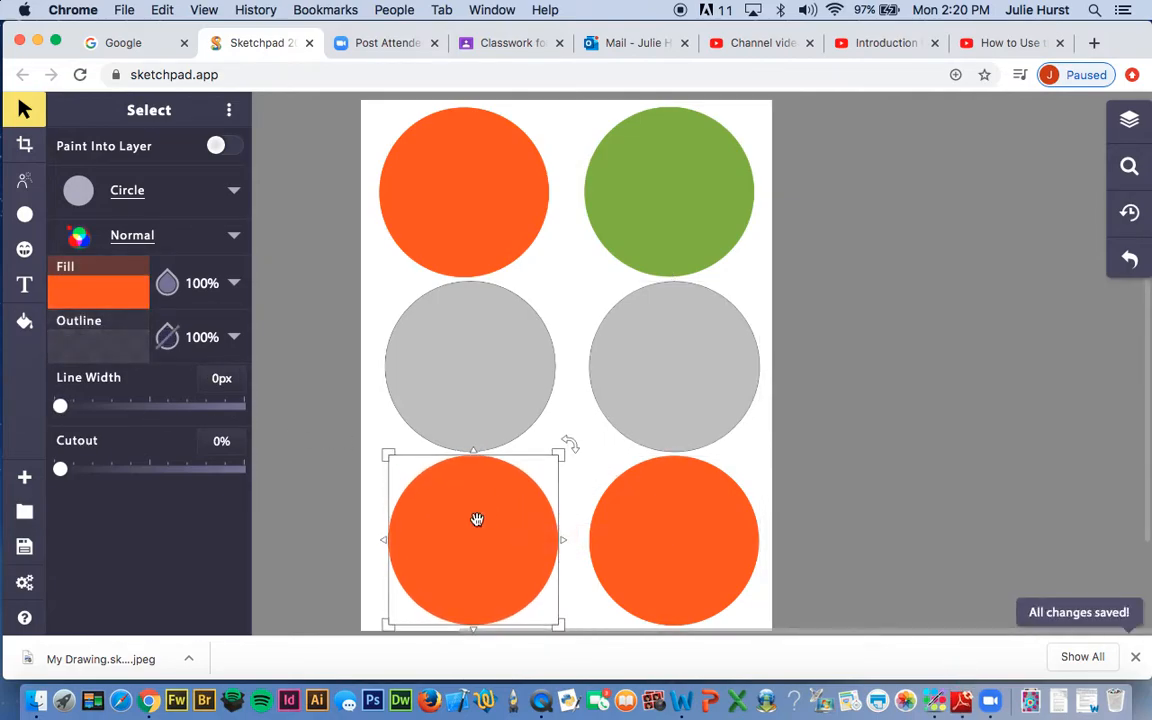
left_click(98, 292)
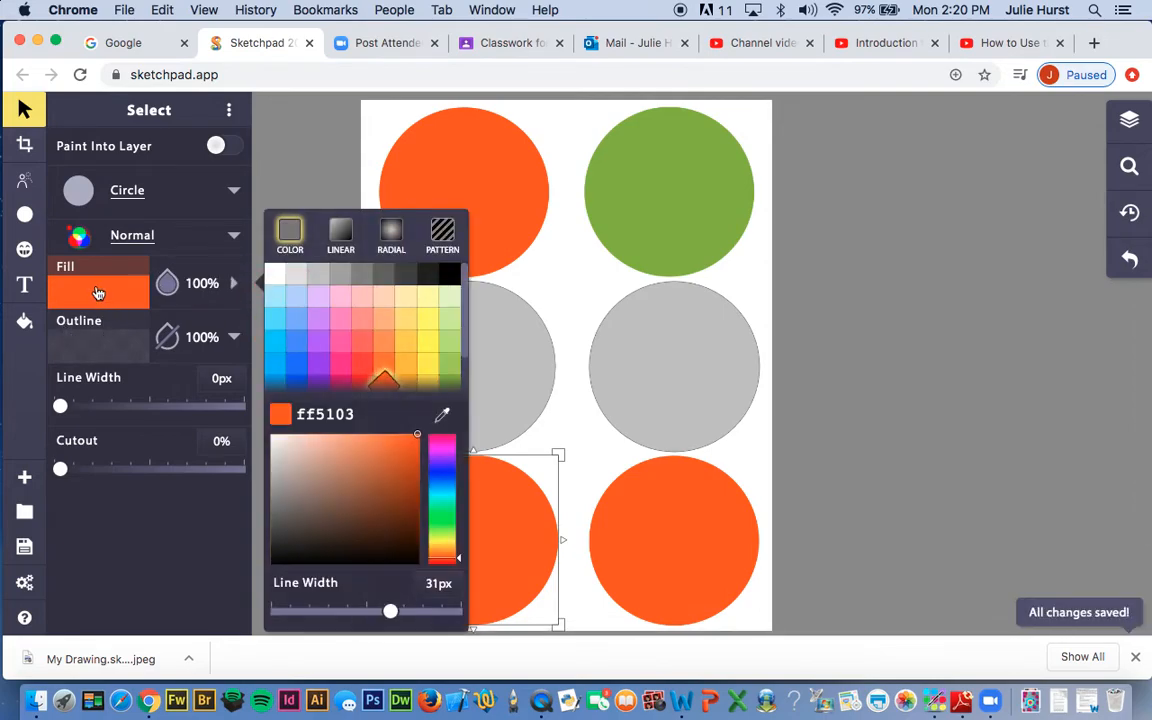
left_click(449, 276)
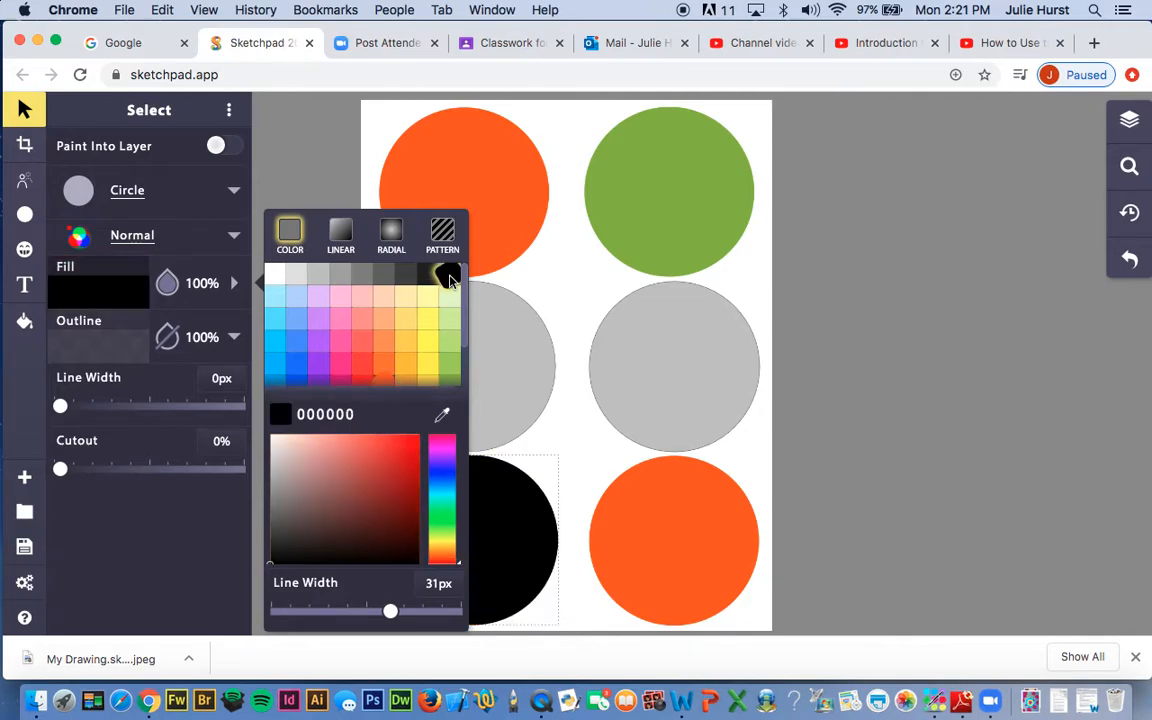
left_click(578, 290)
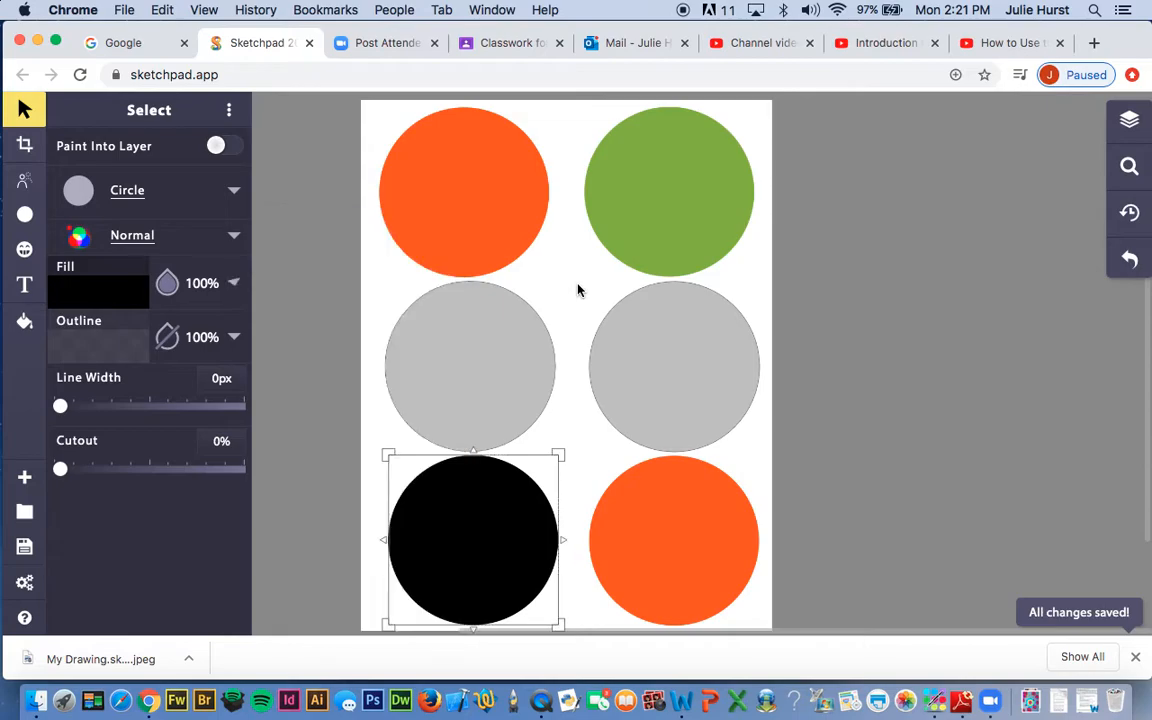
Change the fill of the bottom-right circle to dark purple 3e0087
left_click(665, 514)
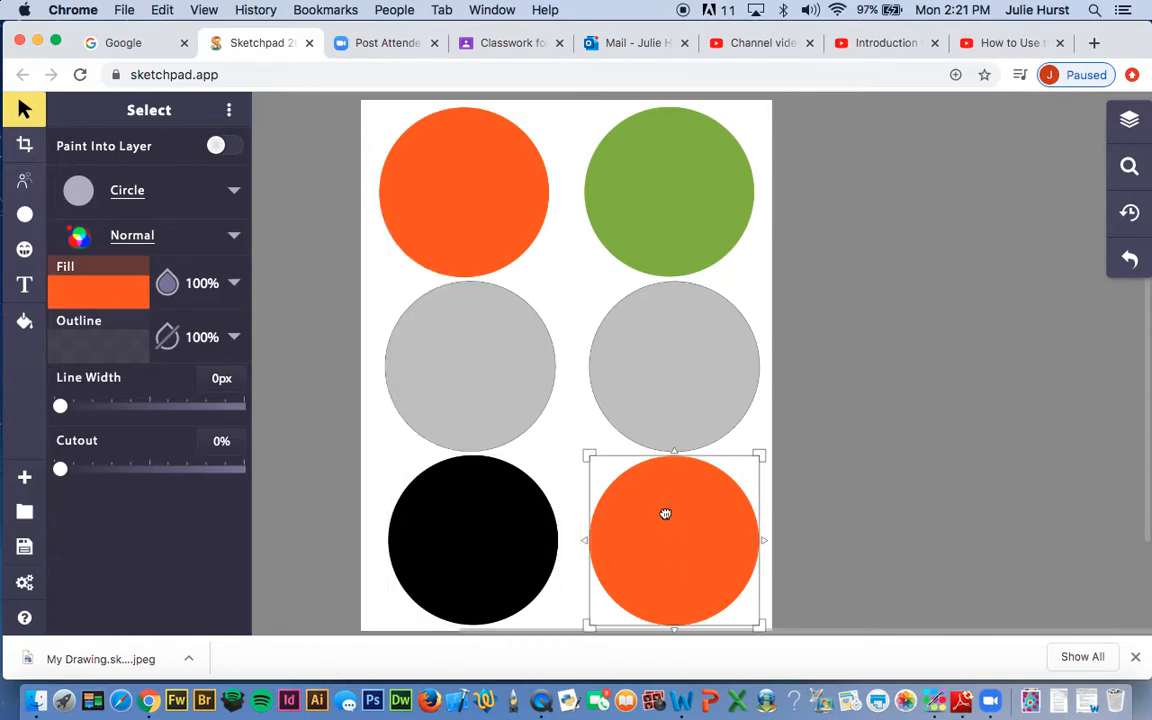
left_click(97, 298)
scroll(327, 366, "down", 2)
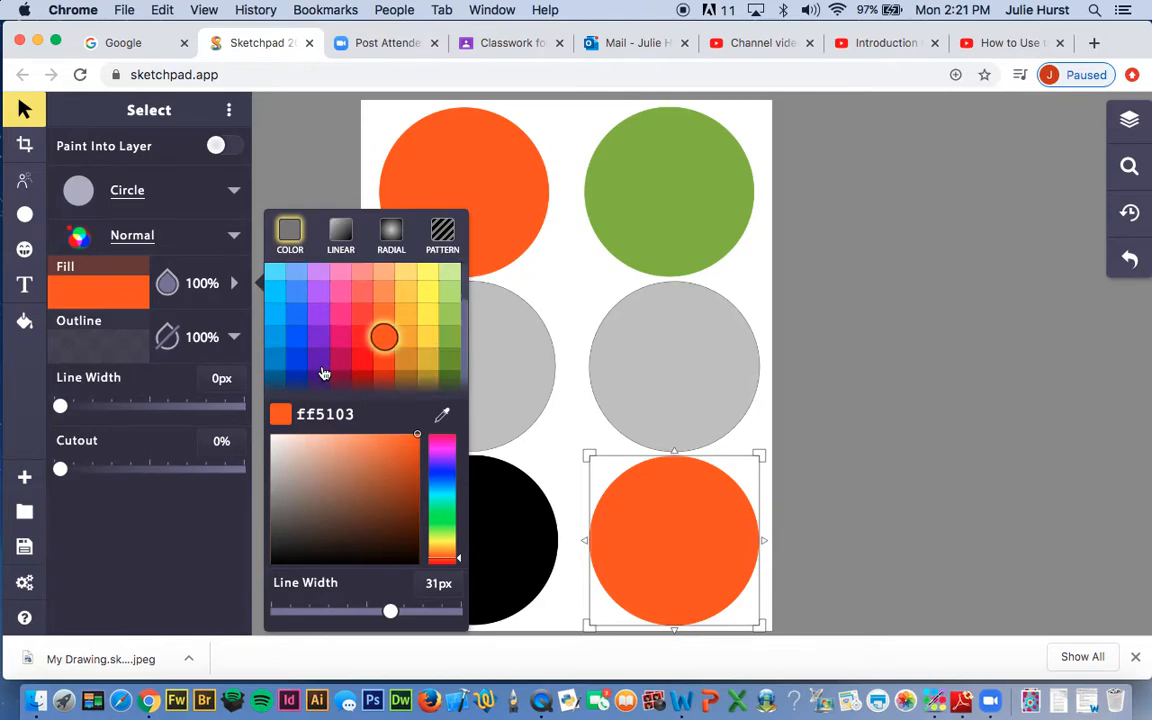
left_click(319, 380)
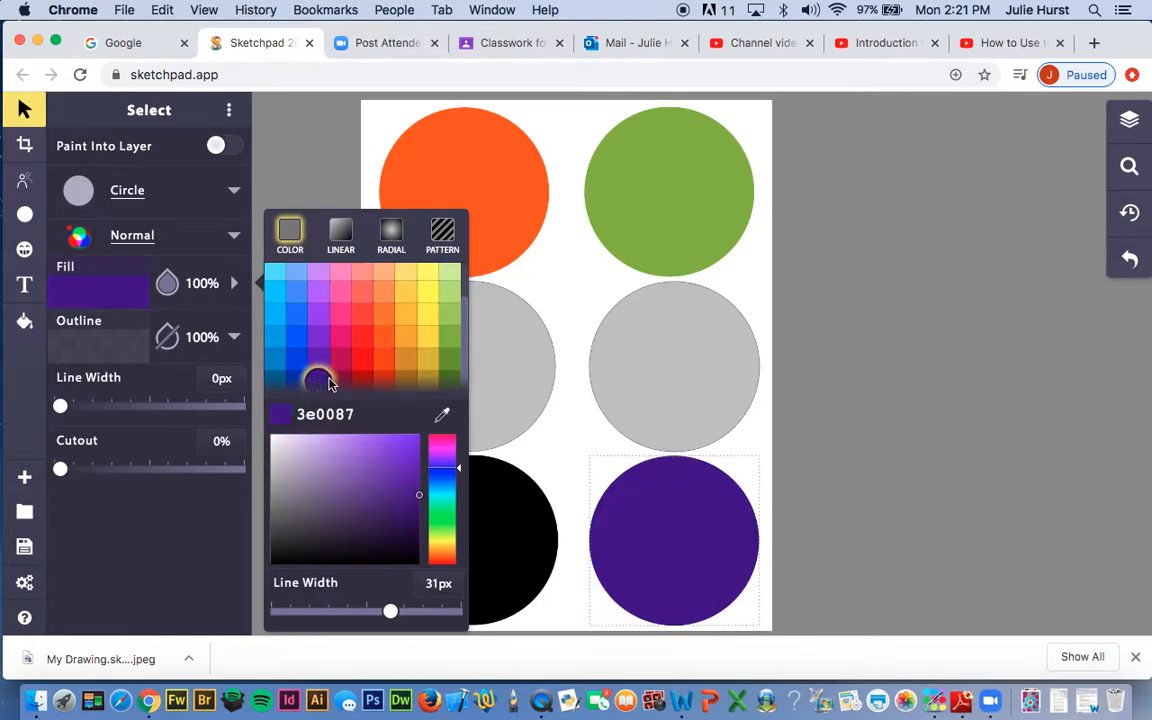
left_click(584, 290)
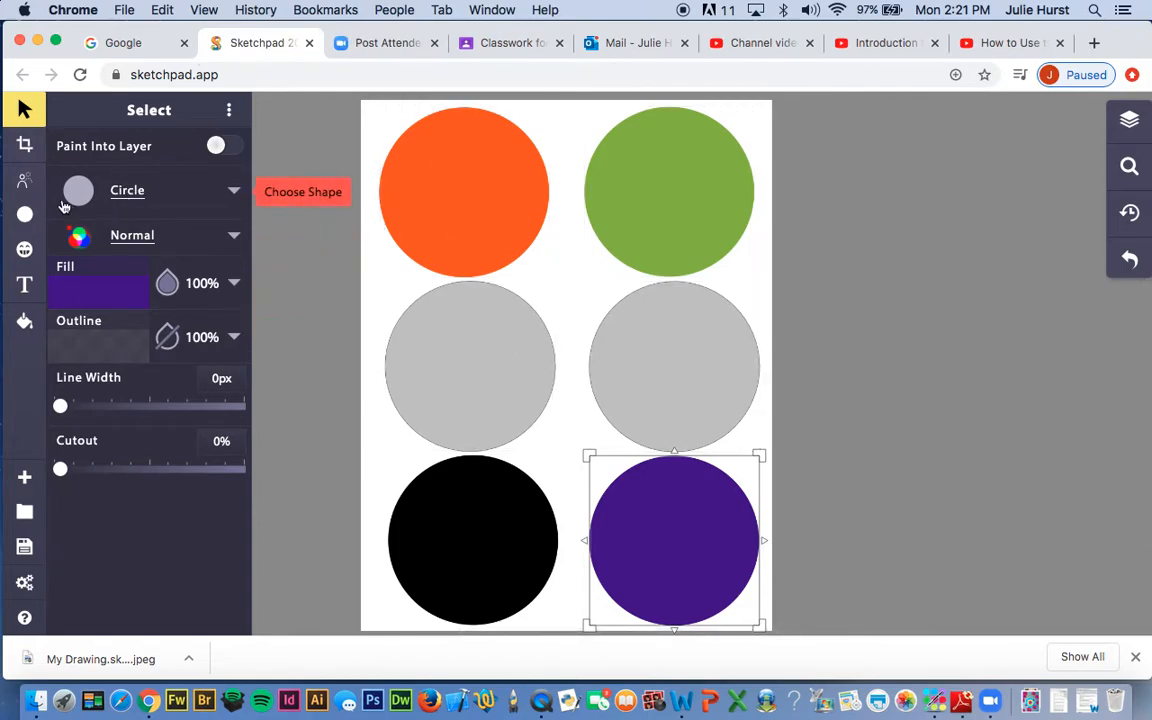
Switch the brush from Mirror Brush to Path and set its outline color to black 000000
left_click(24, 182)
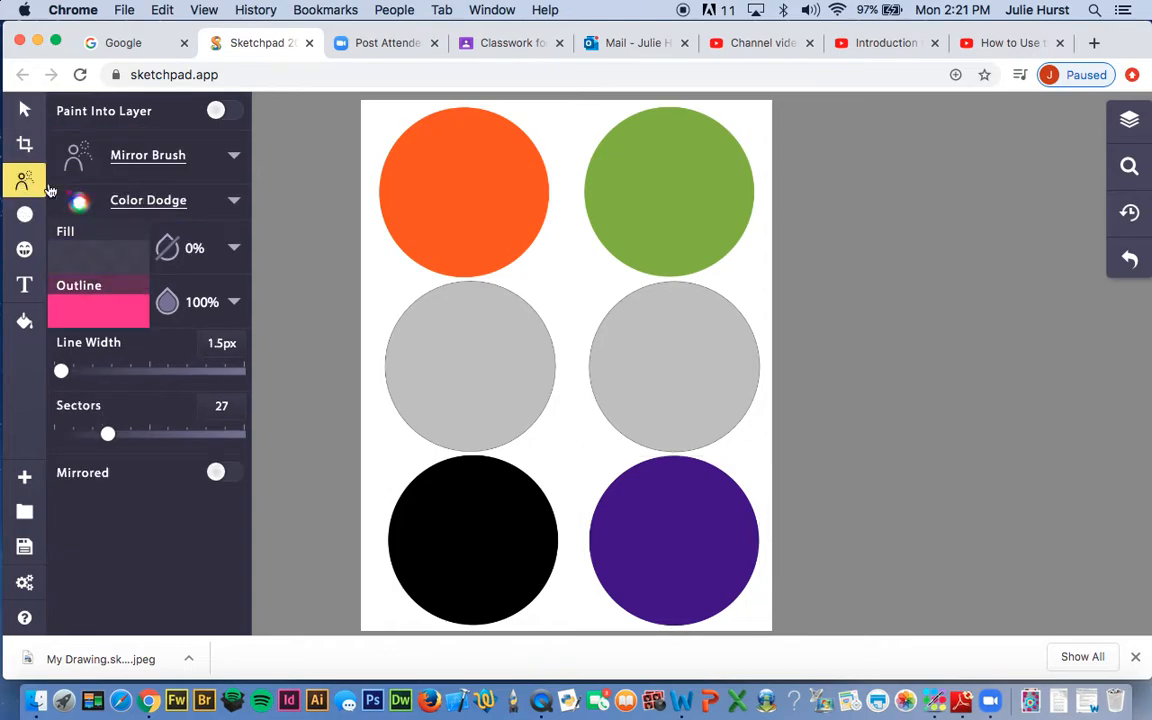
left_click(121, 152)
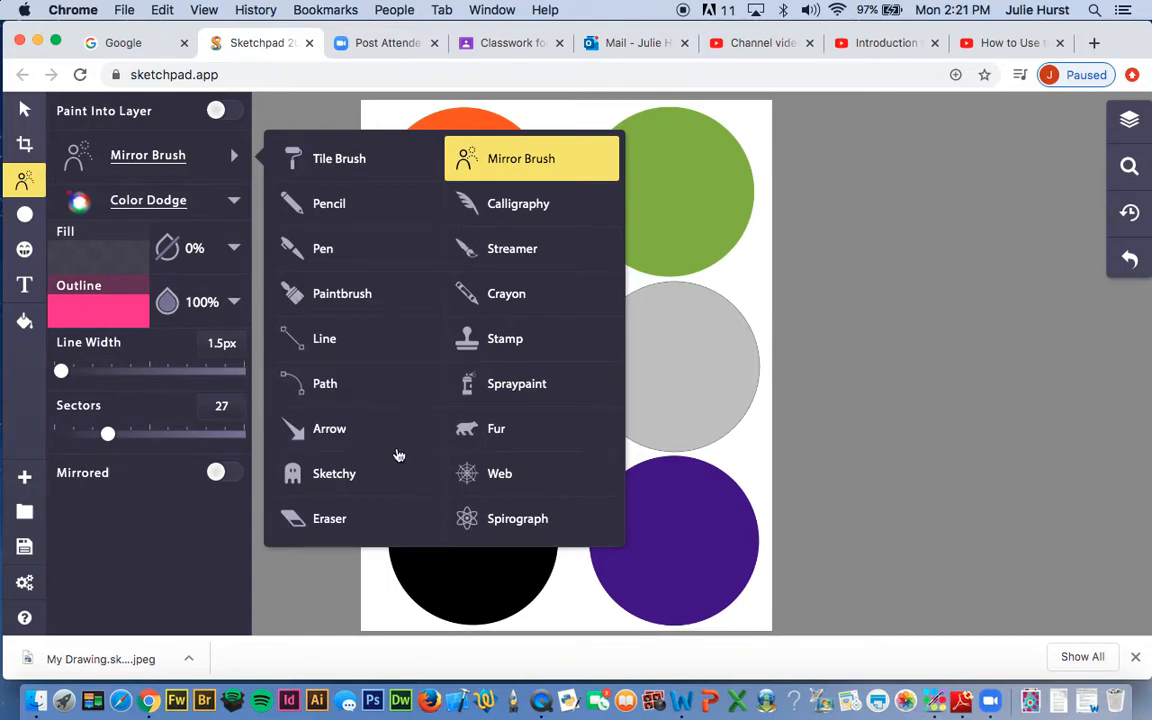
left_click(377, 388)
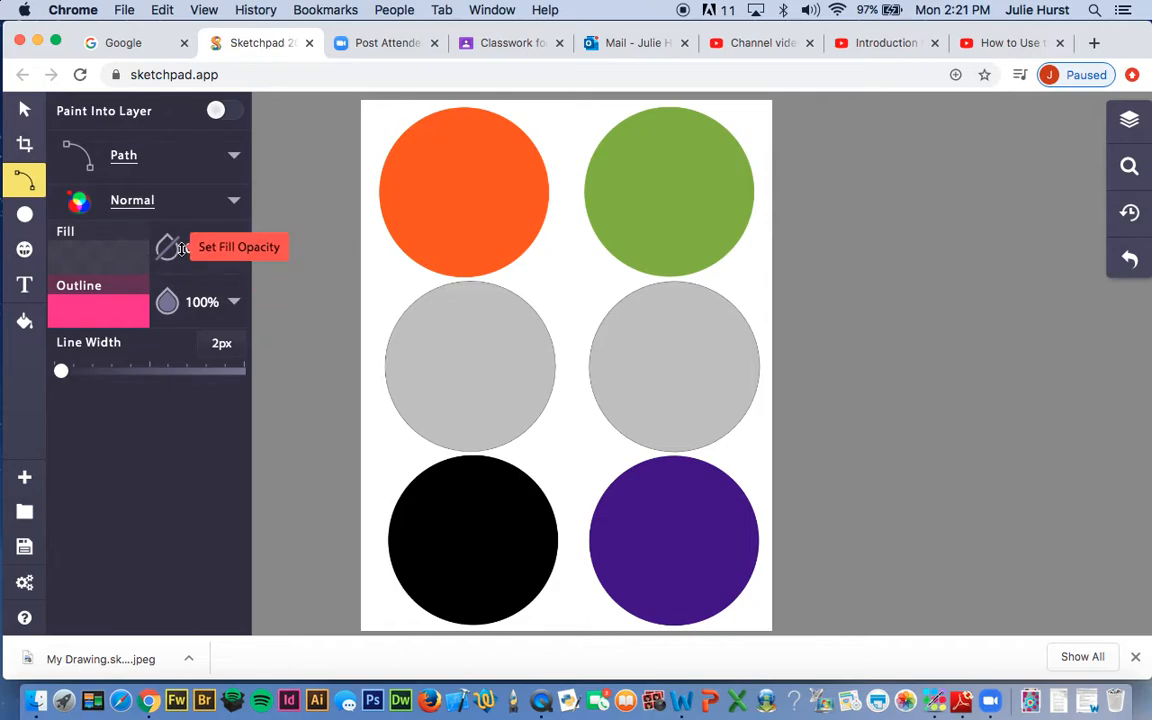
left_click(137, 306)
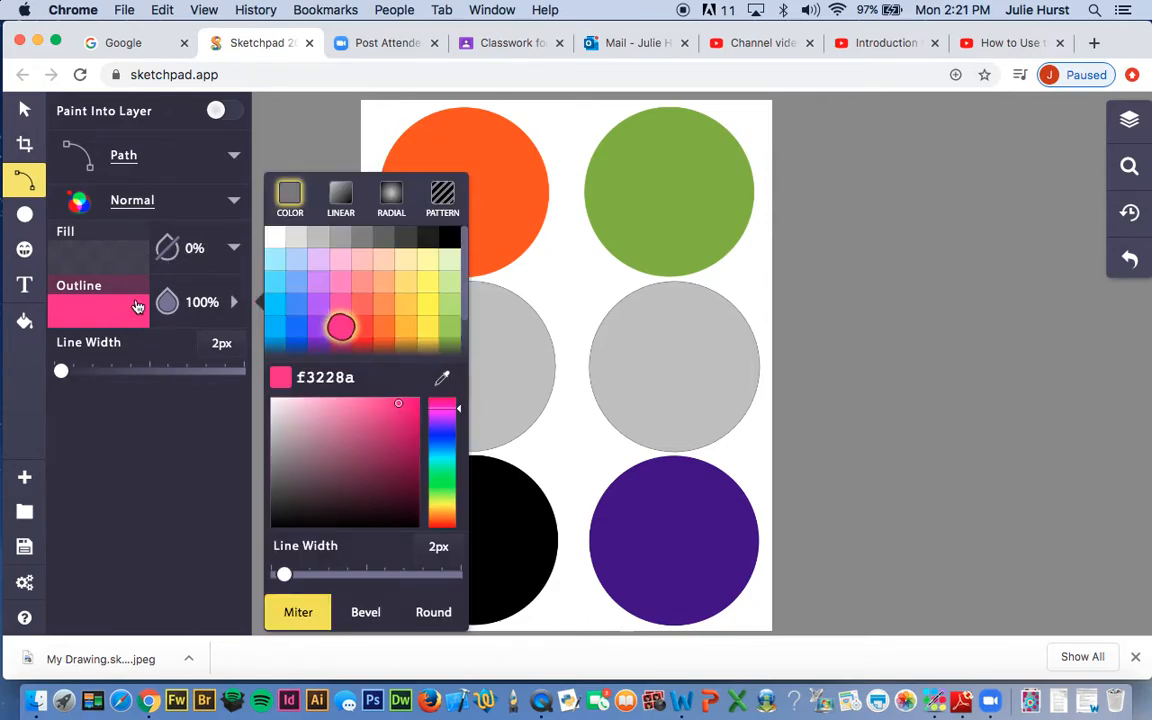
left_click(449, 243)
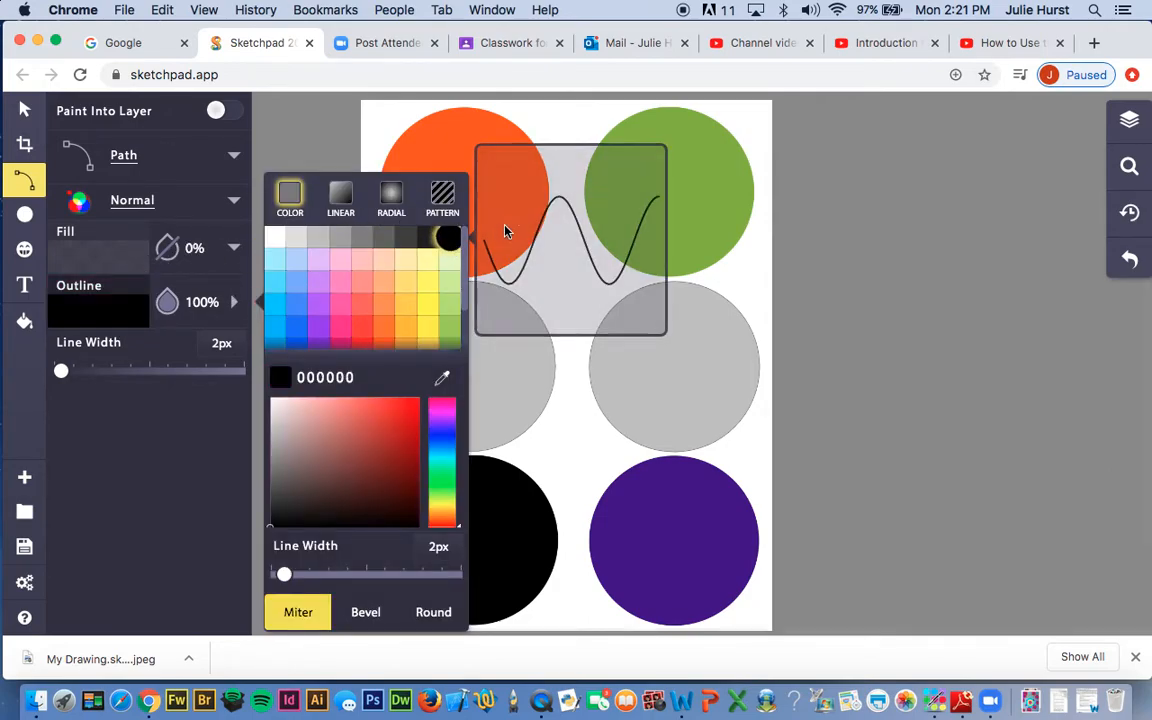
Draw a straight diagonal path from just outside the orange circle's upper-left edge to its bottom edge, and finish it
left_click(398, 110)
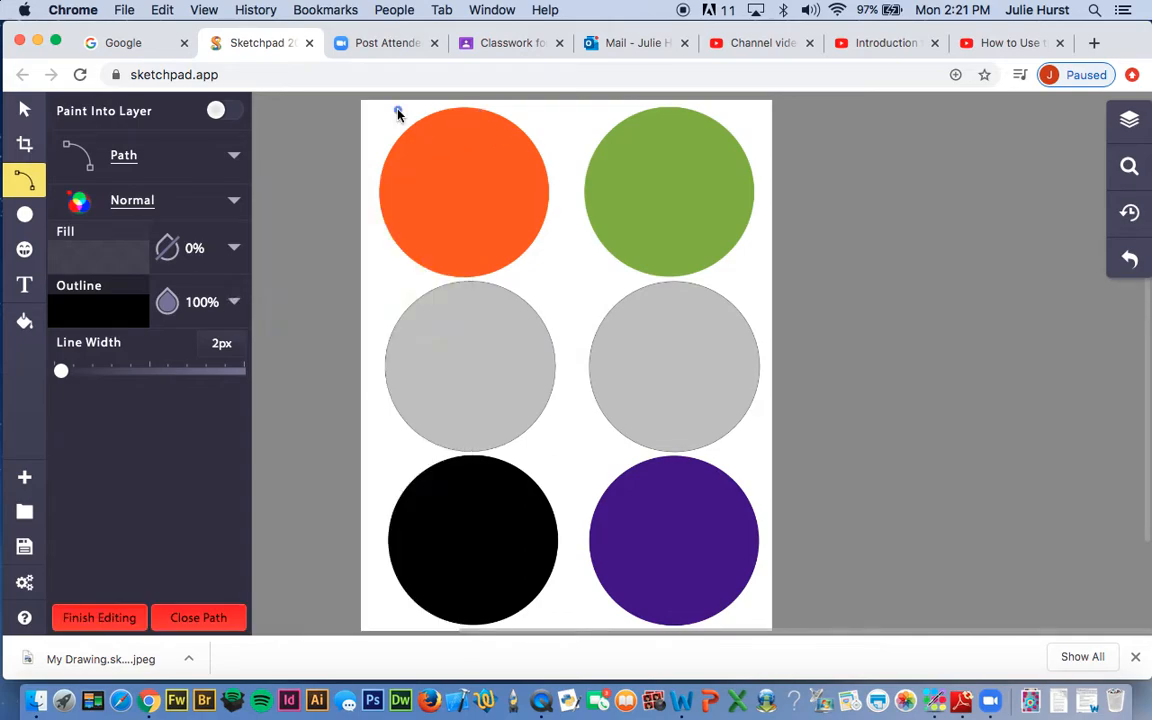
left_click(460, 271)
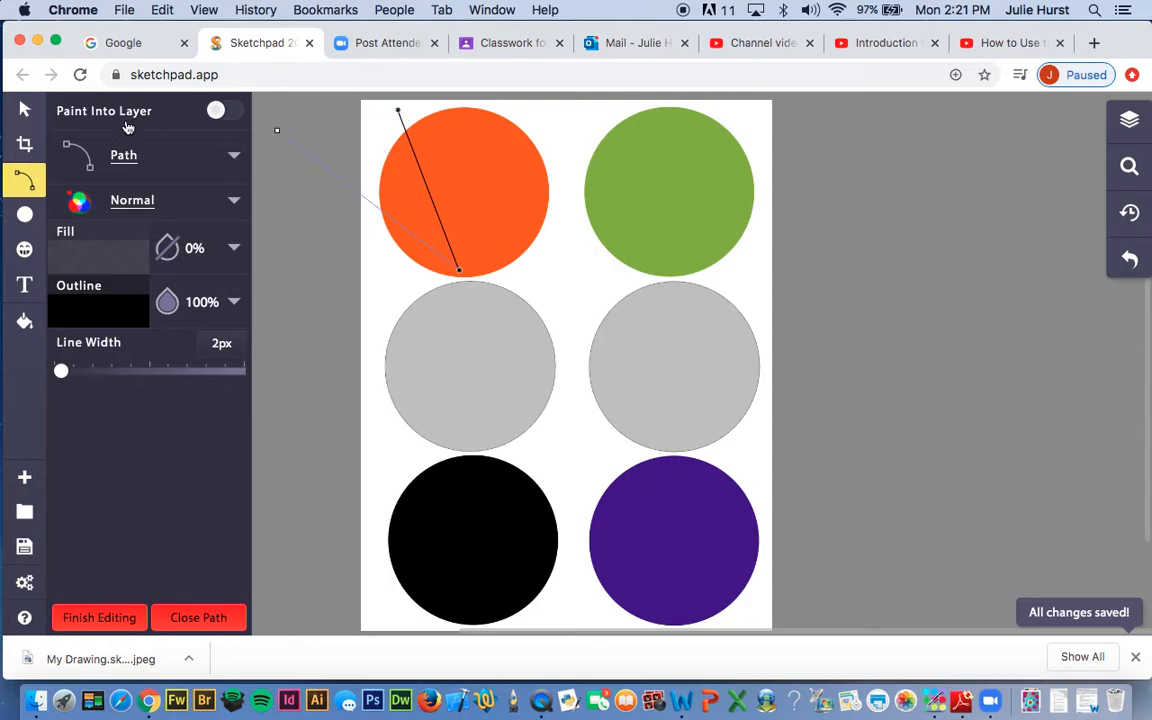
left_click(25, 110)
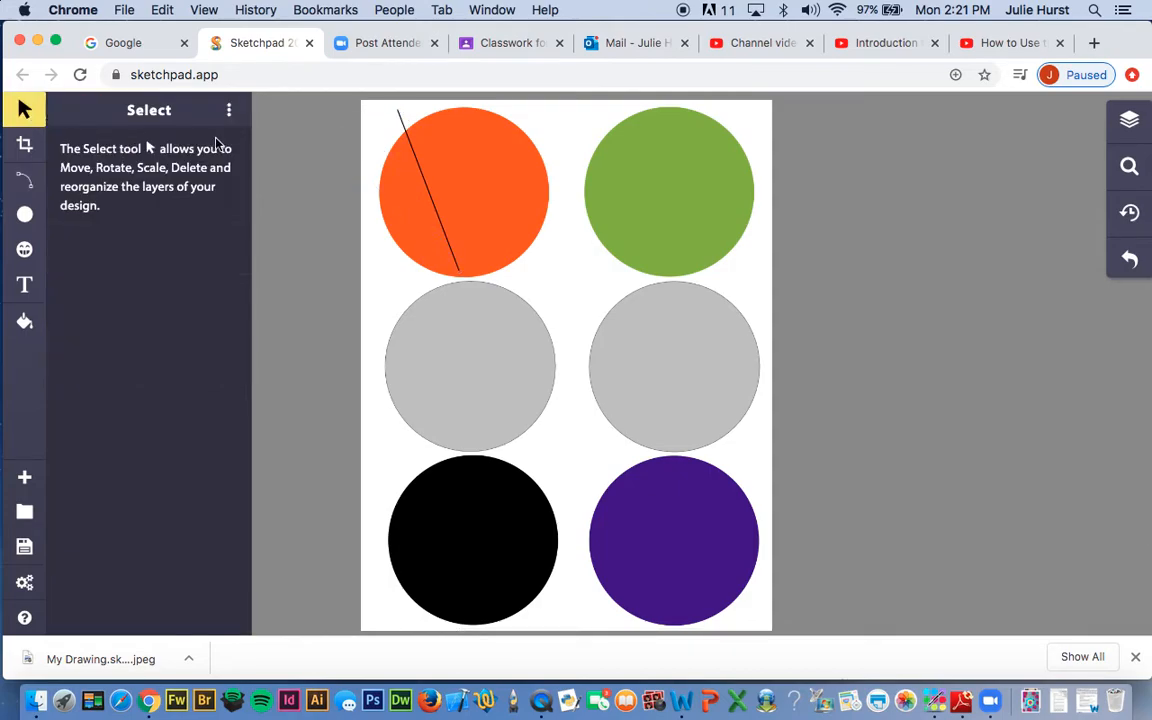
Replace the thin straight path on the orange circle with a path bowing inward along its left side, with line width 9.97px
left_click(399, 114)
key("Delete")
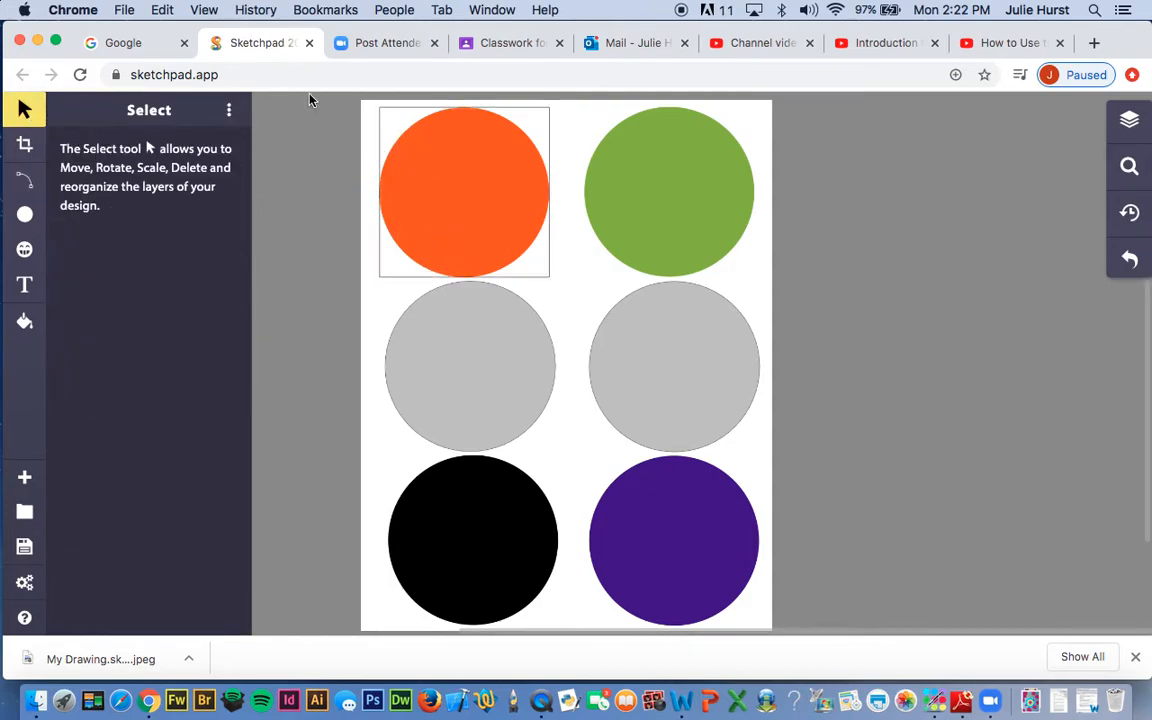
left_click(25, 179)
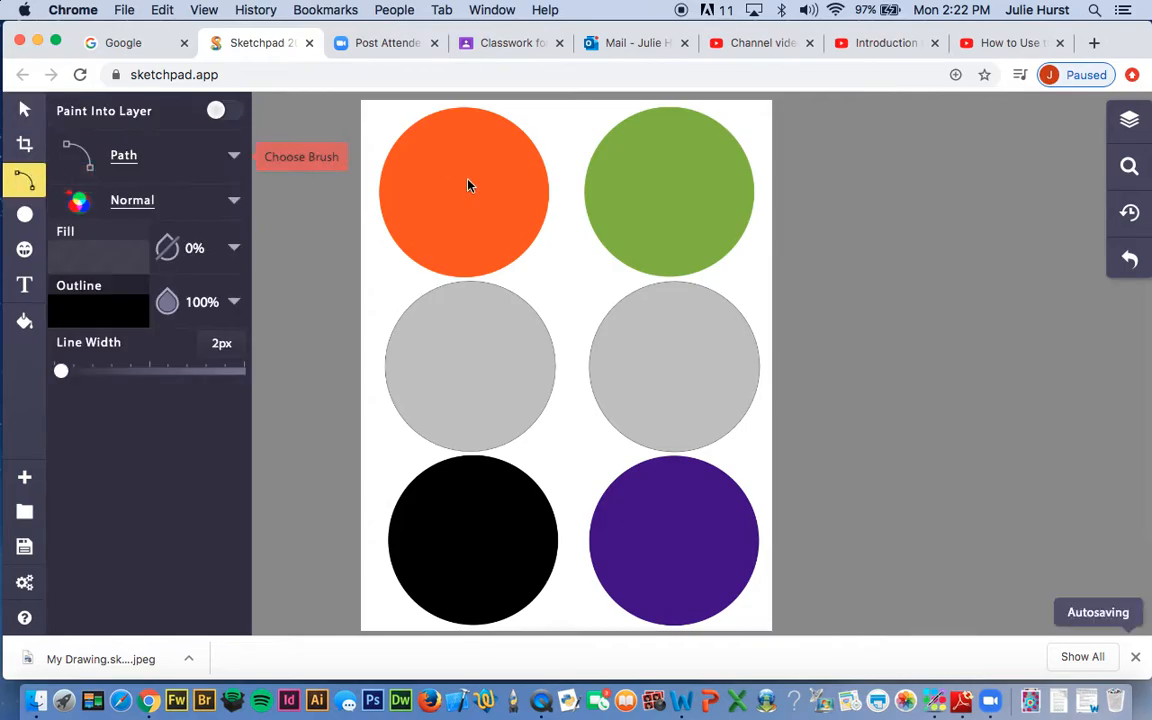
left_click(405, 134)
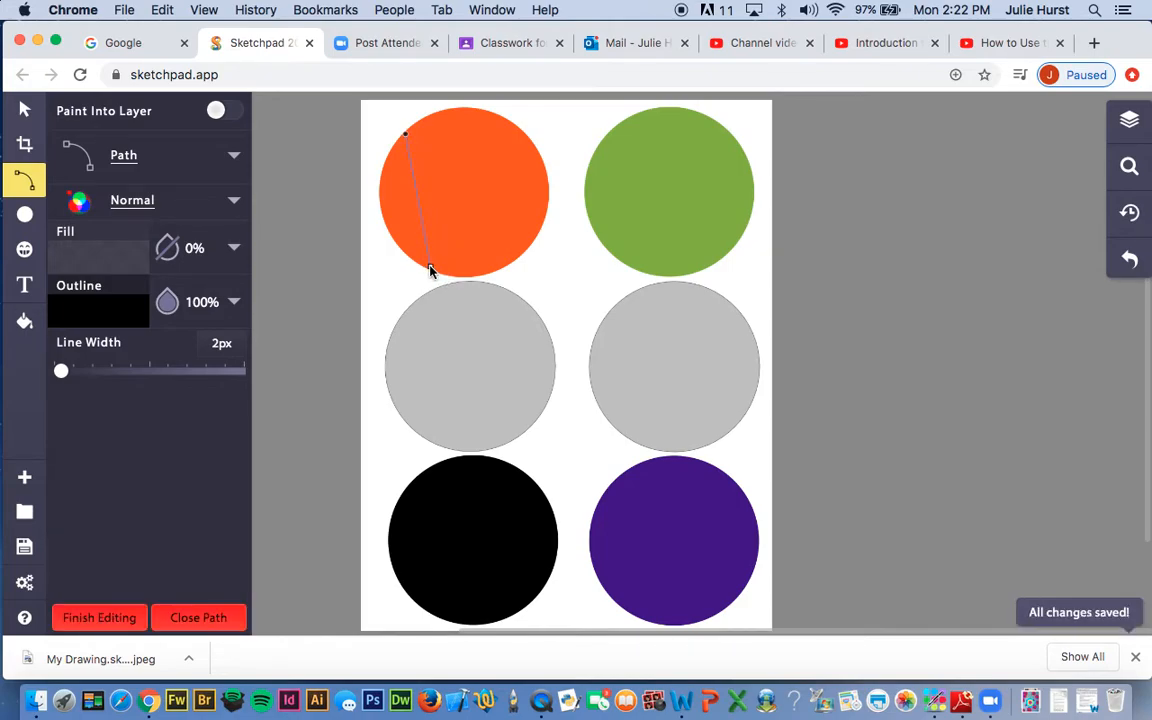
left_click_drag(430, 271, 391, 372)
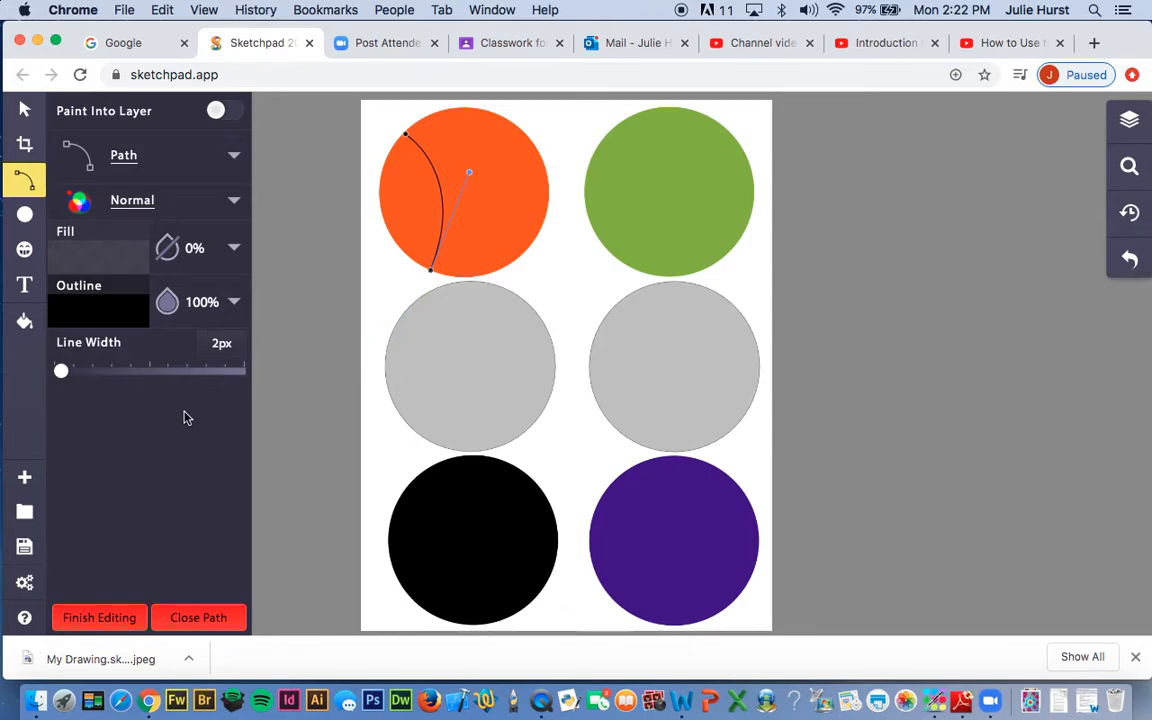
left_click_drag(67, 383, 62, 384)
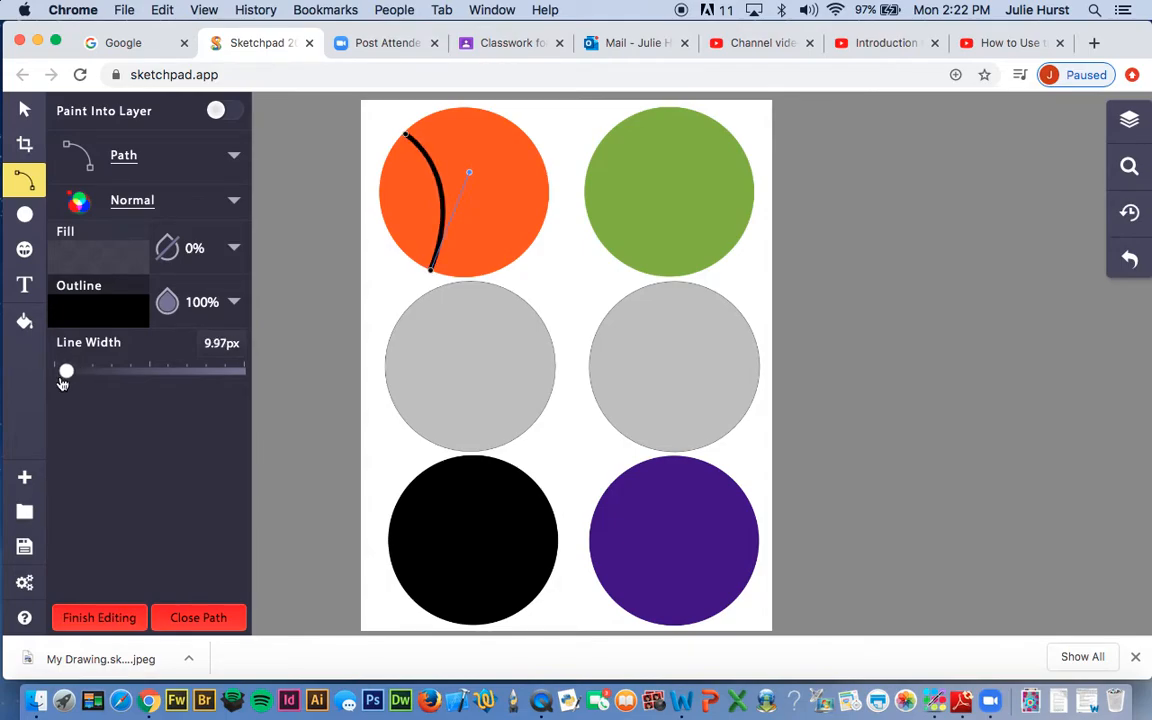
left_click(25, 109)
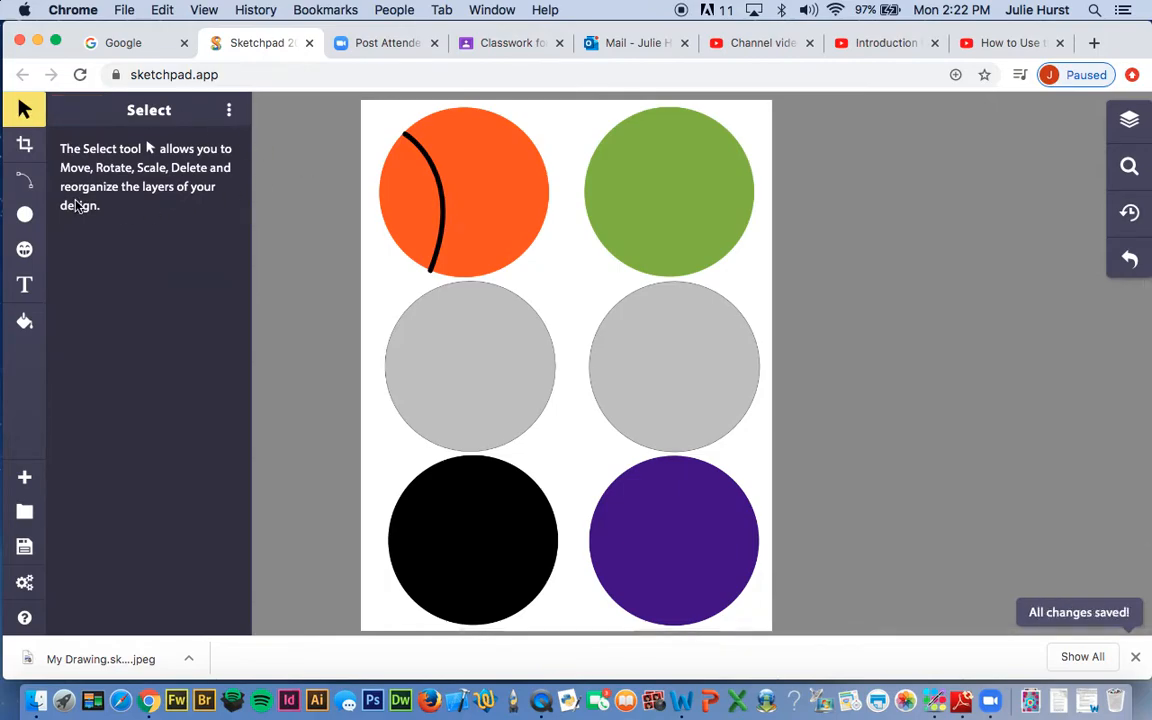
Draw a curved black path bowing inward along the right side of the orange circle, from its upper edge to its lower-right edge
left_click(25, 180)
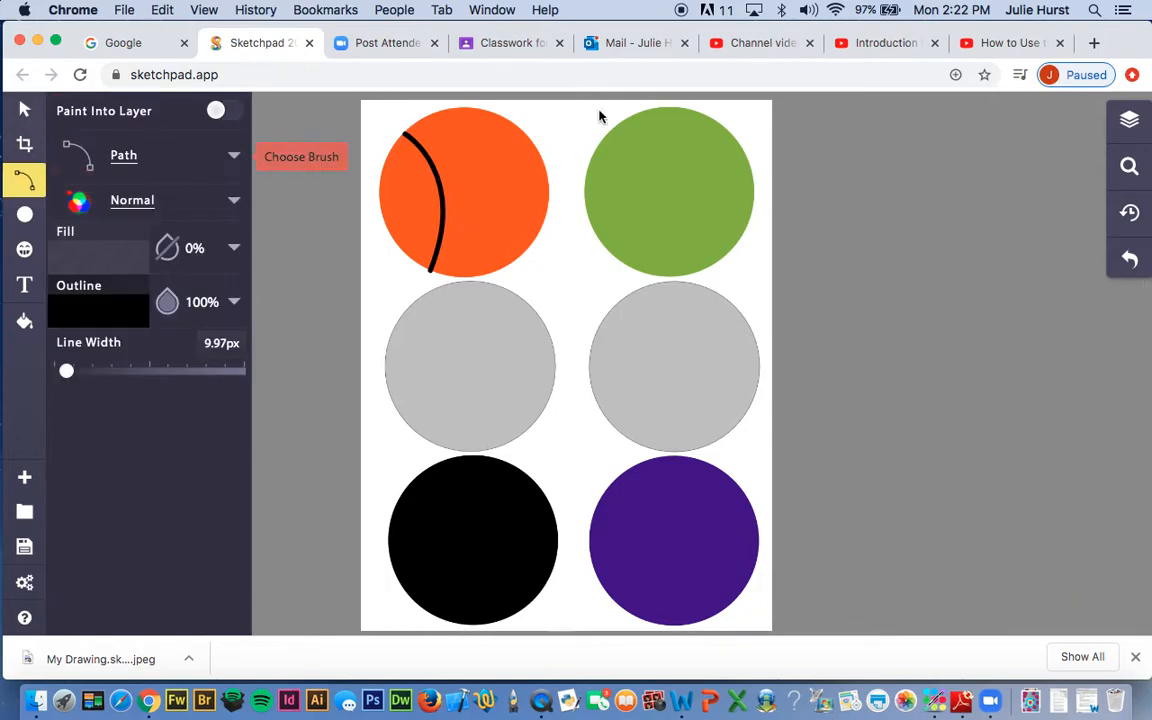
left_click(504, 121)
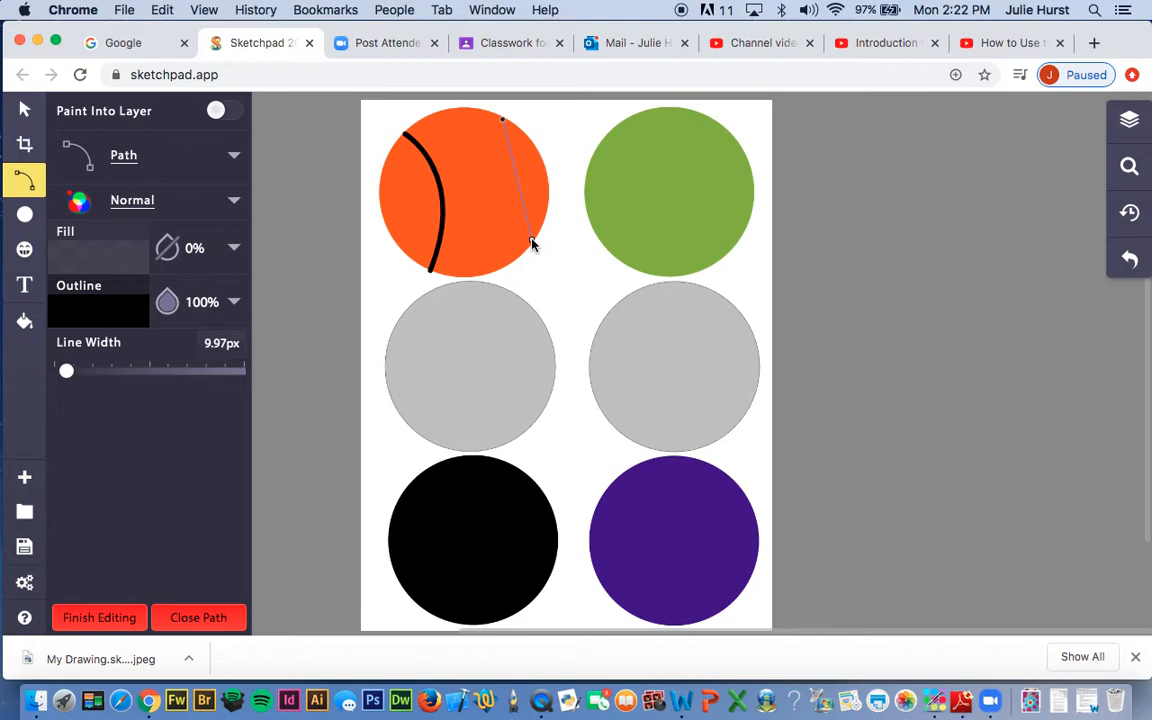
left_click_drag(532, 245, 605, 299)
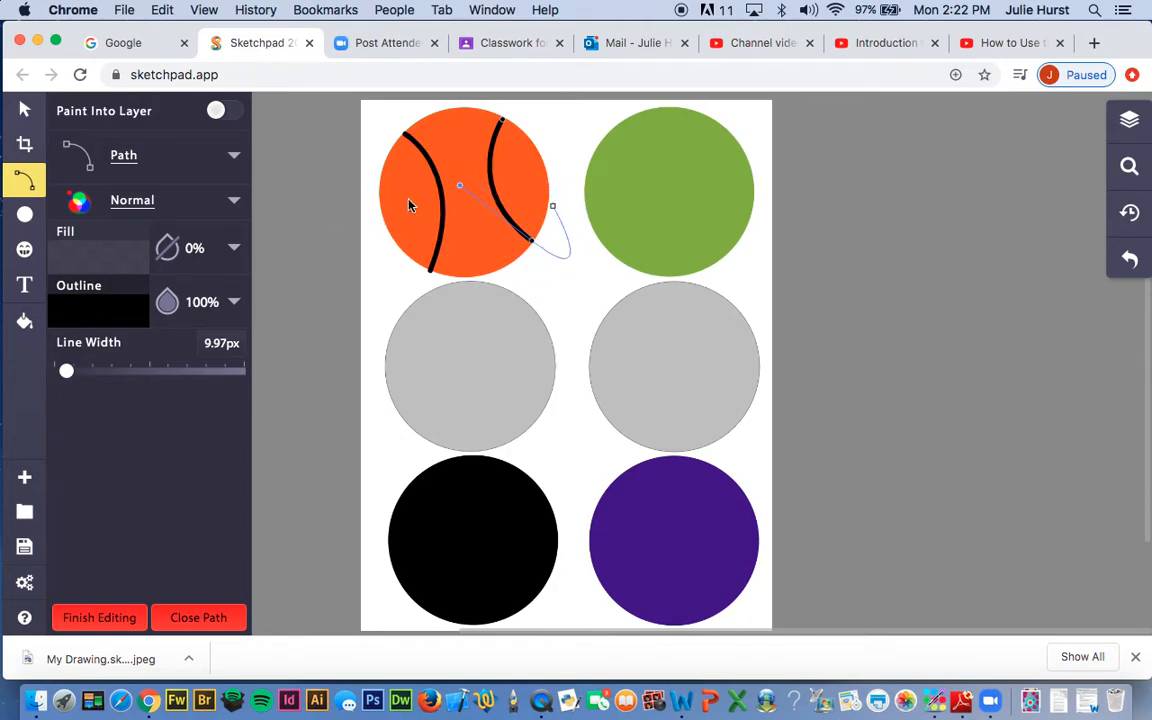
left_click(27, 112)
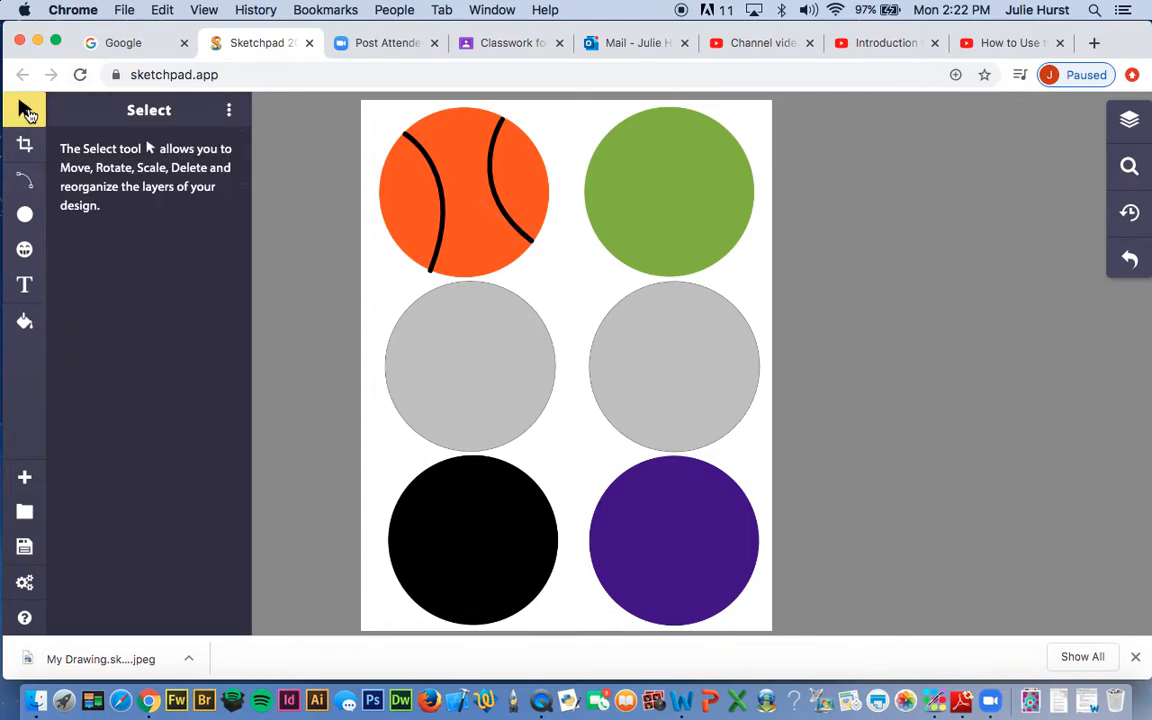
Draw a straight, slightly slanted path through the middle of the orange circle from its top edge to its bottom edge
left_click(25, 180)
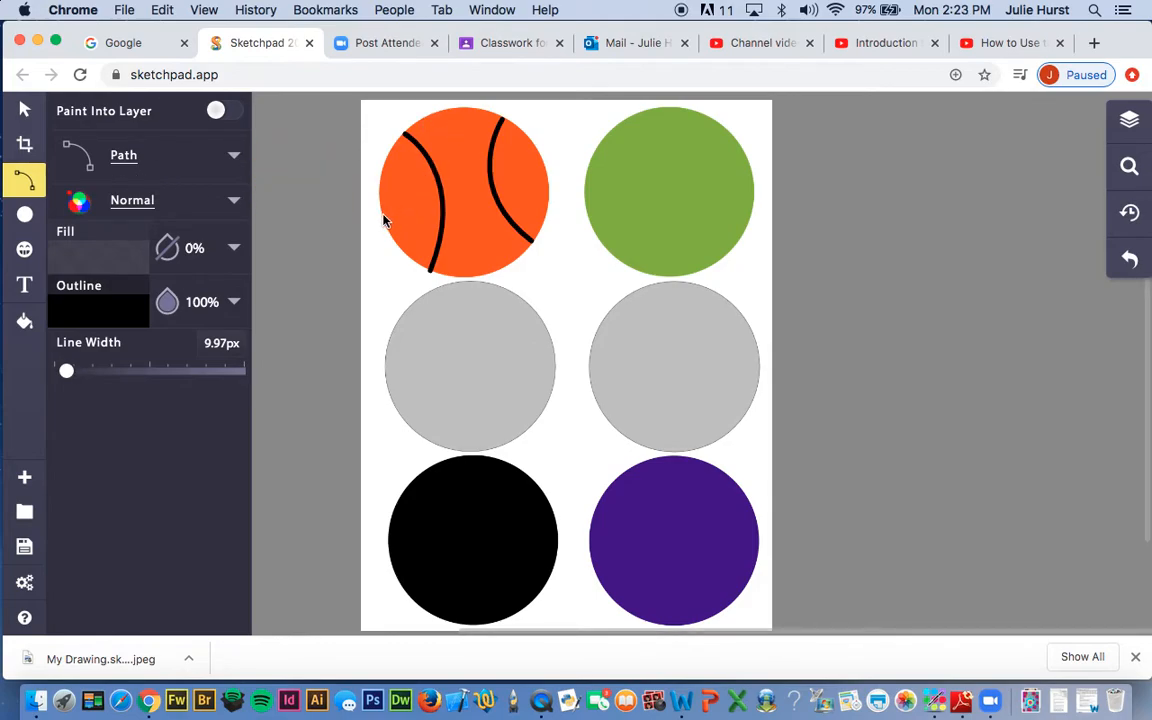
left_click(449, 112)
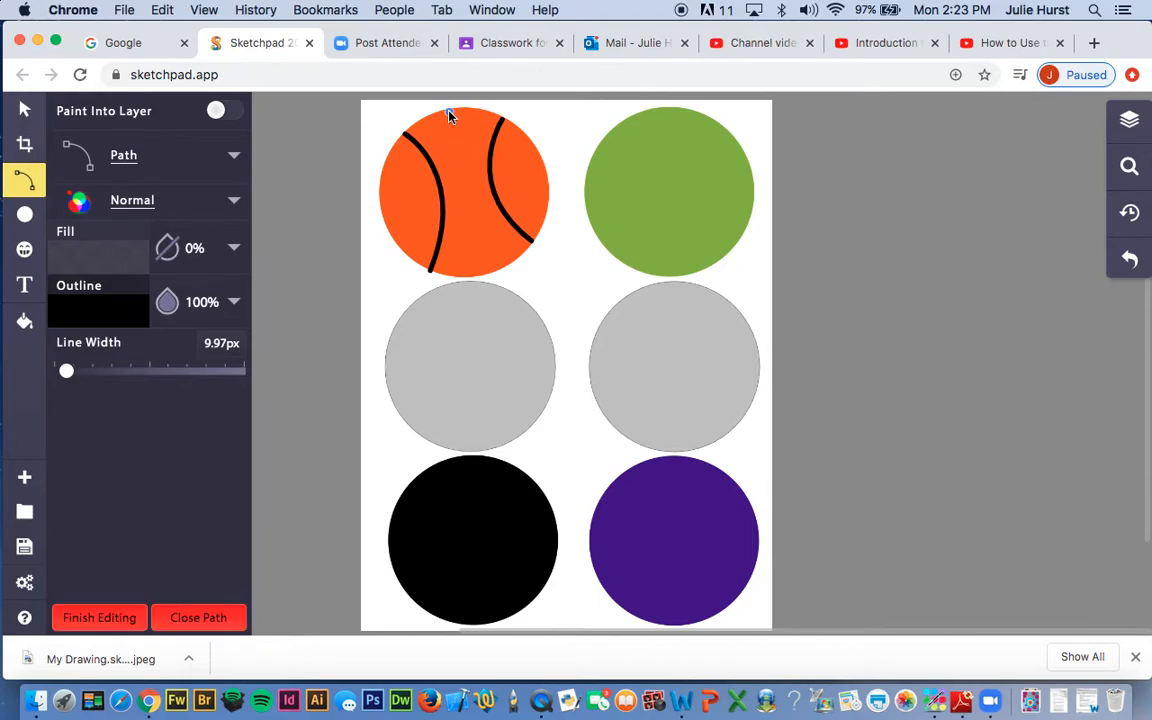
left_click(483, 278)
left_click(27, 115)
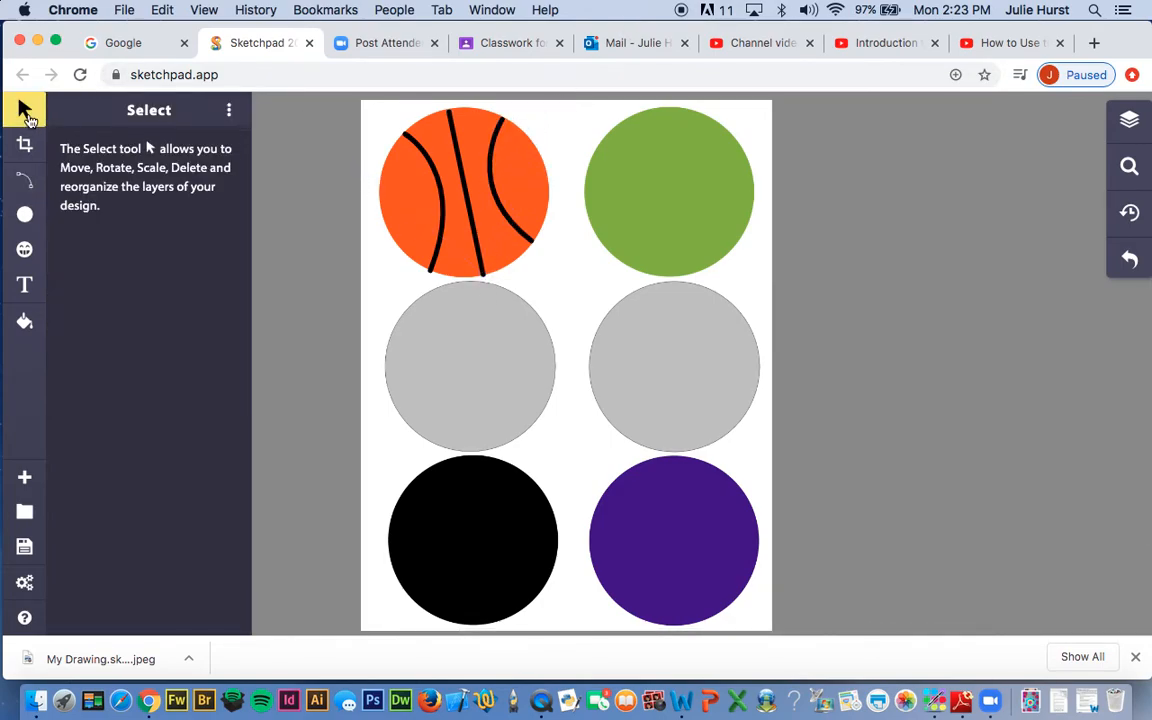
Draw a gently arched path across the orange circle from its left edge to its right edge, crossing the other lines
left_click(25, 183)
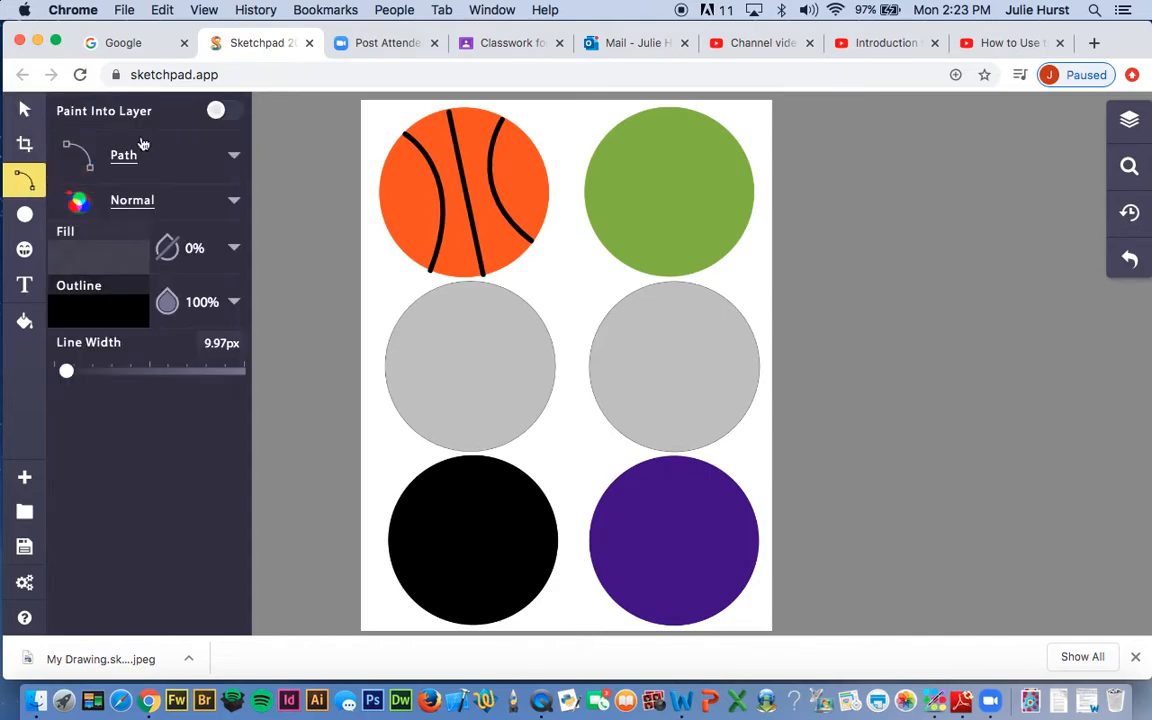
left_click(382, 216)
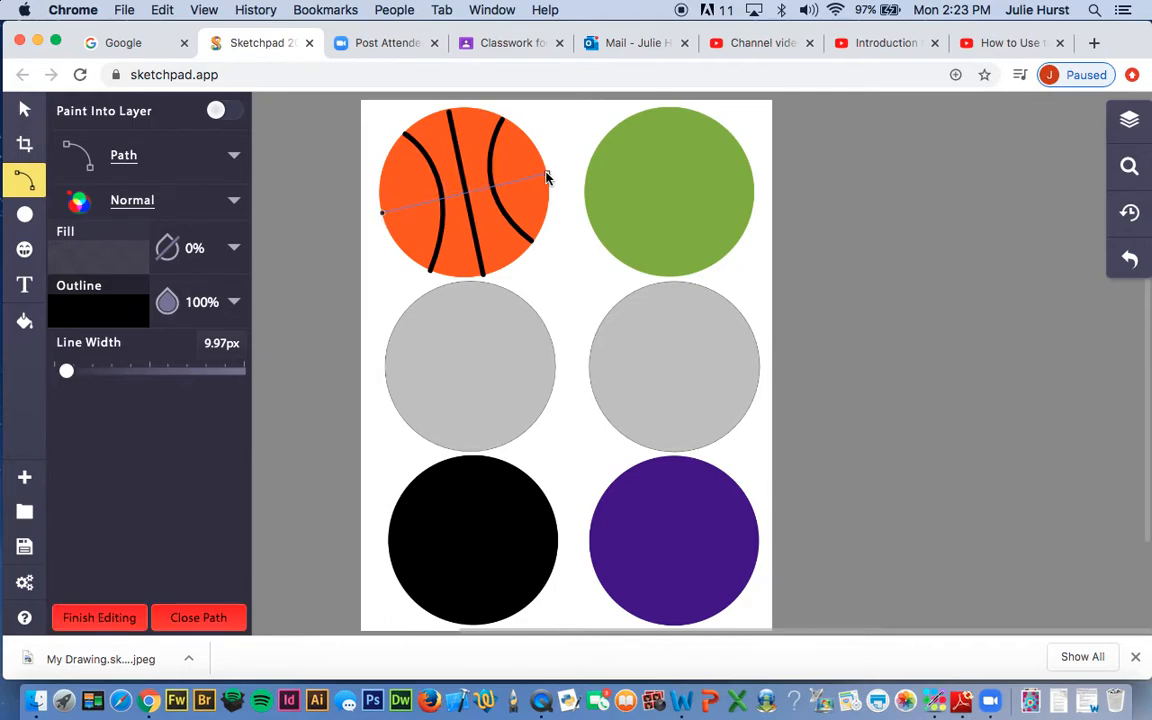
left_click_drag(546, 175, 661, 183)
left_click(25, 110)
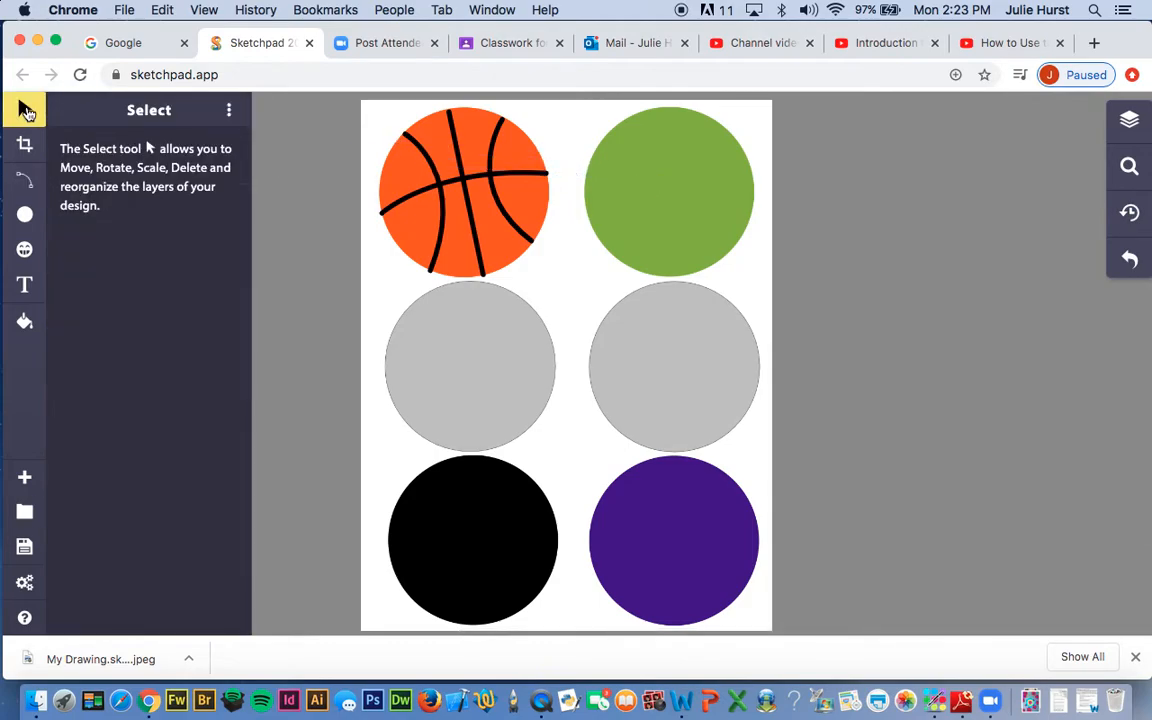
Place the orange circle's layer in a new layer group and name the group basketball
left_click(1127, 119)
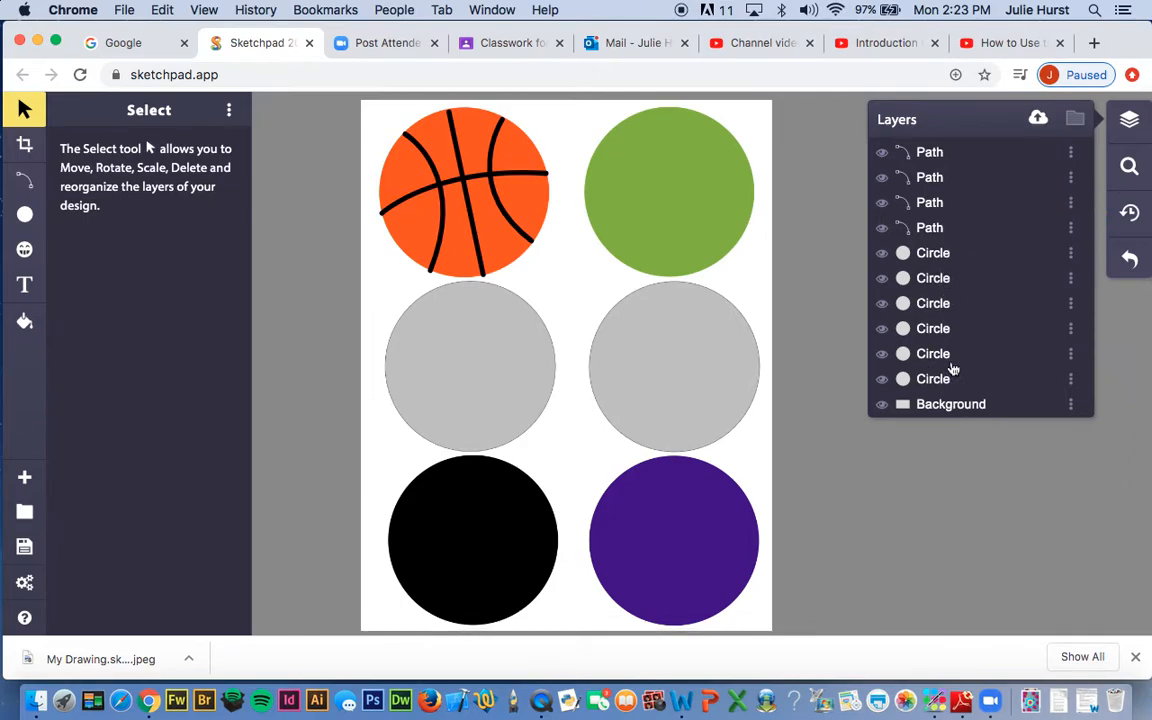
left_click(935, 205)
left_click(930, 229)
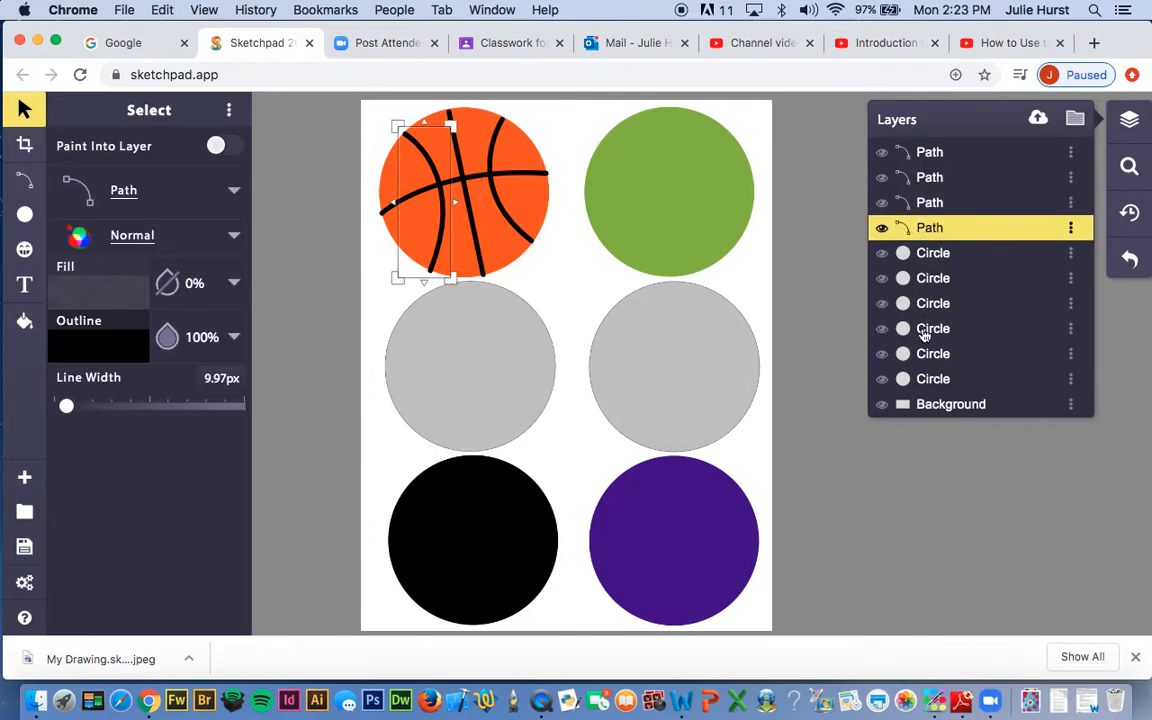
left_click(922, 388)
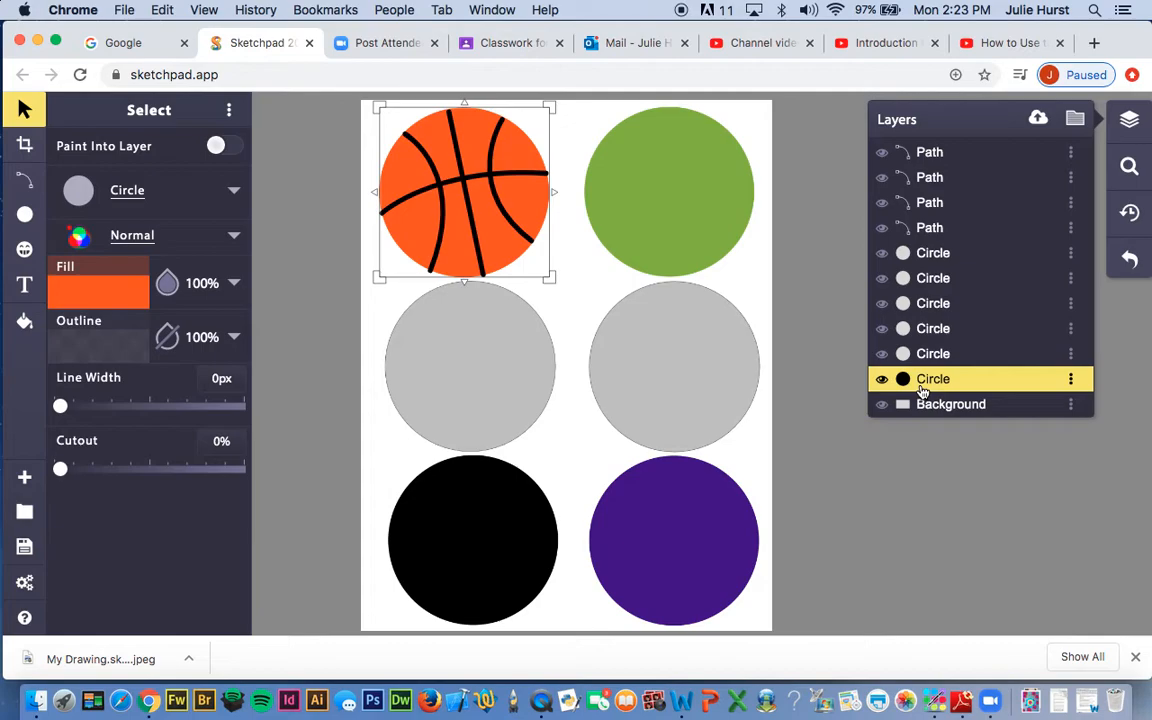
left_click(885, 227, "shift")
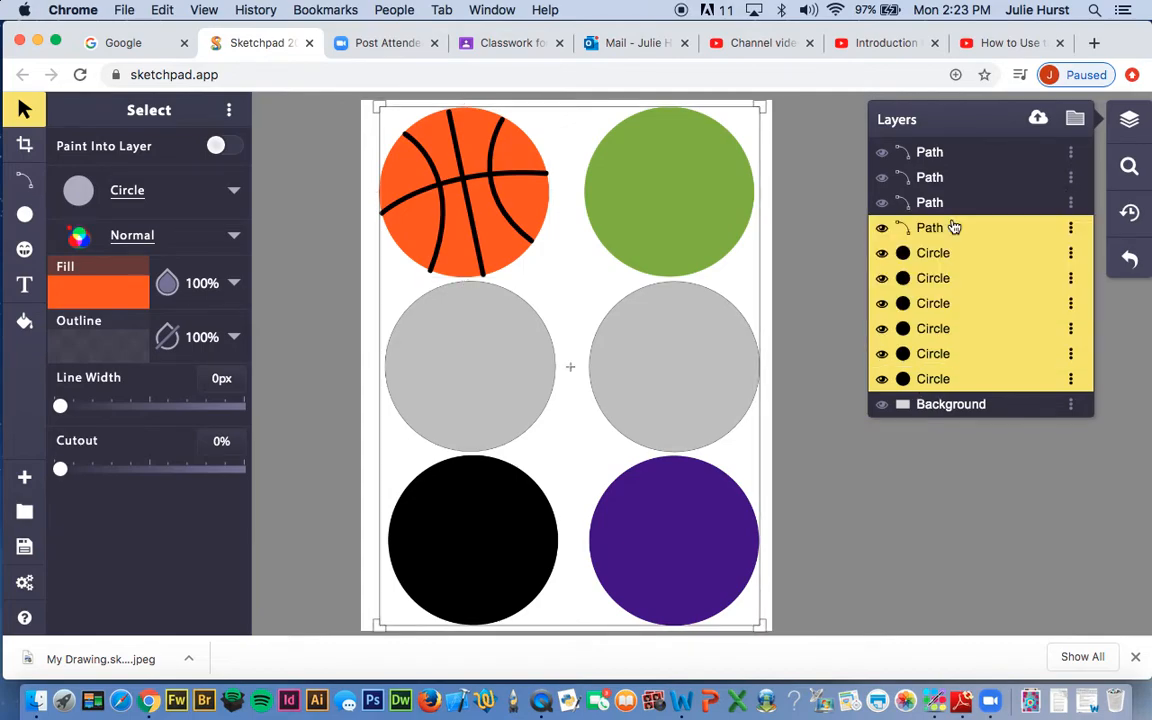
left_click(936, 380)
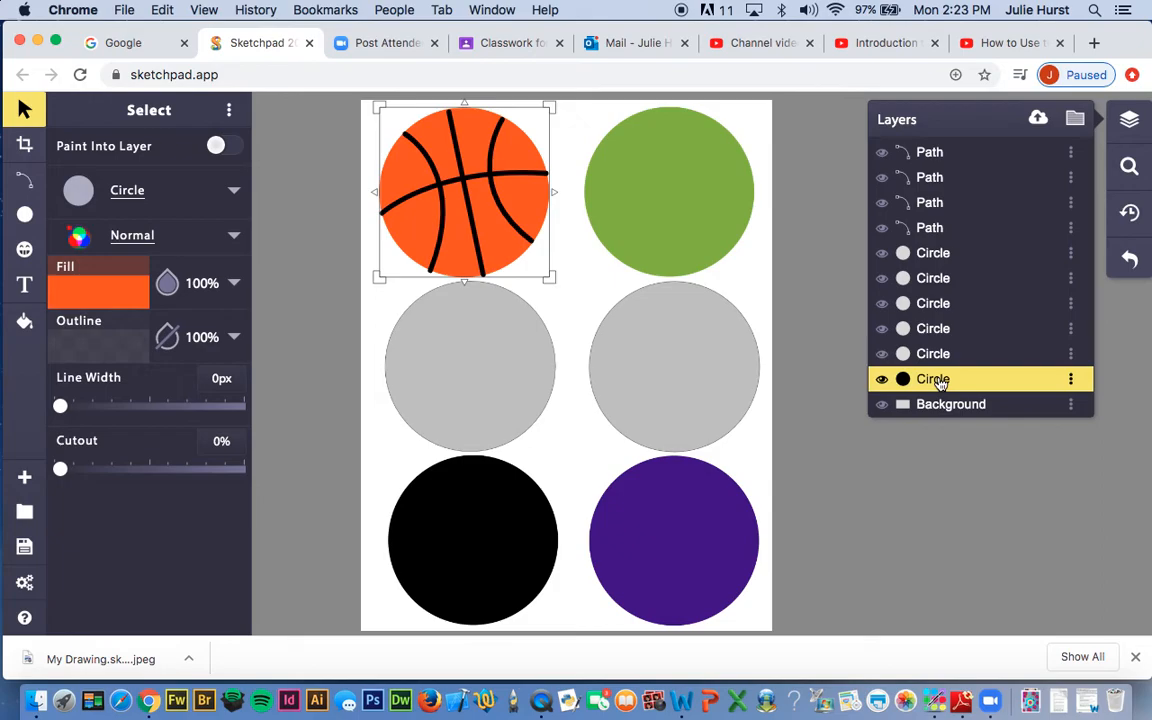
left_click(1077, 121)
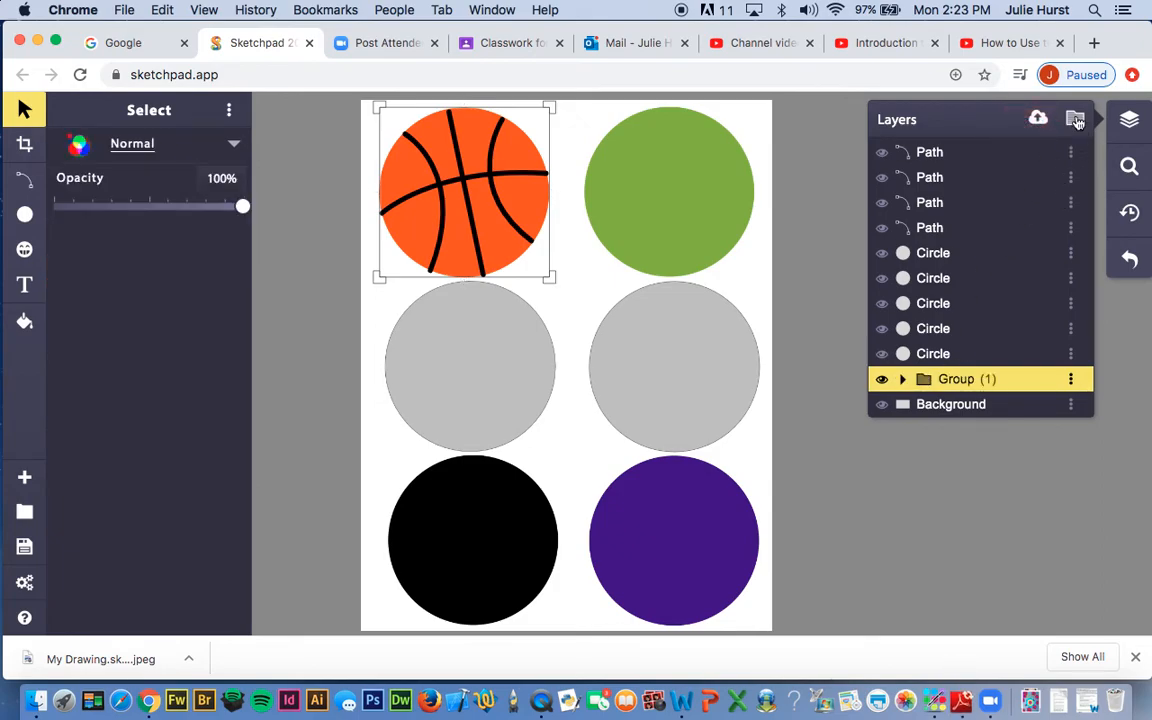
double_click(958, 380)
type("basketball")
key("Return")
Move all four path layers into the basketball group and clear the selection
left_click(930, 154)
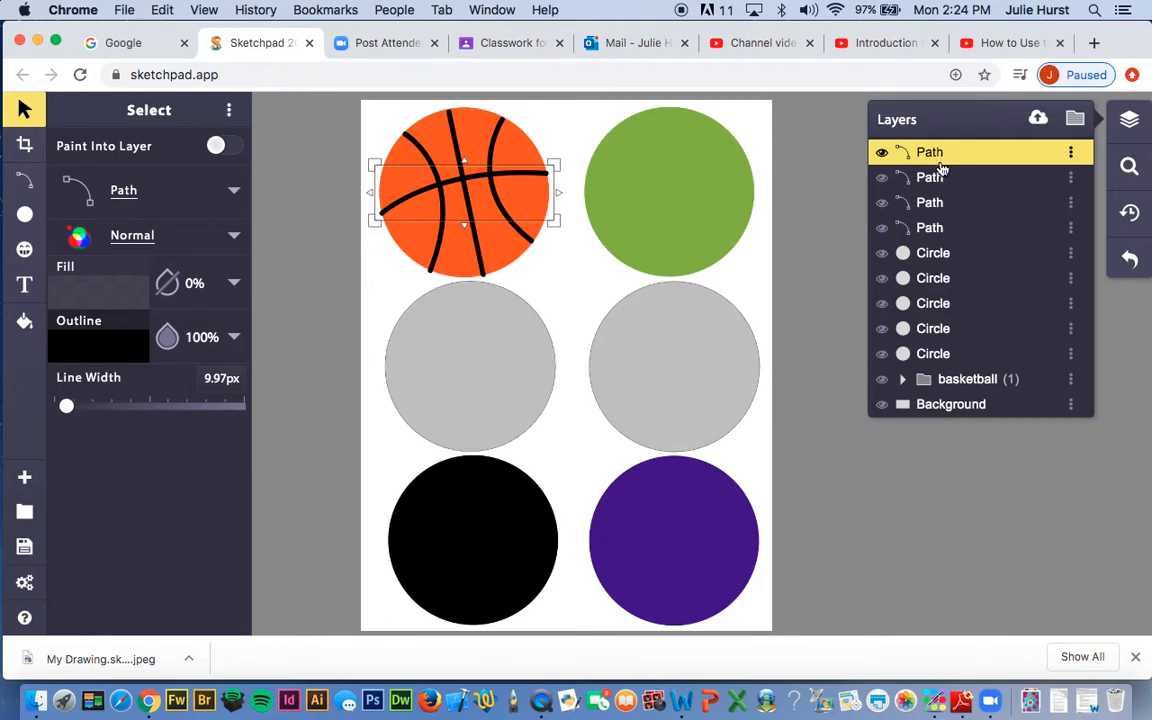
left_click(928, 231, "shift")
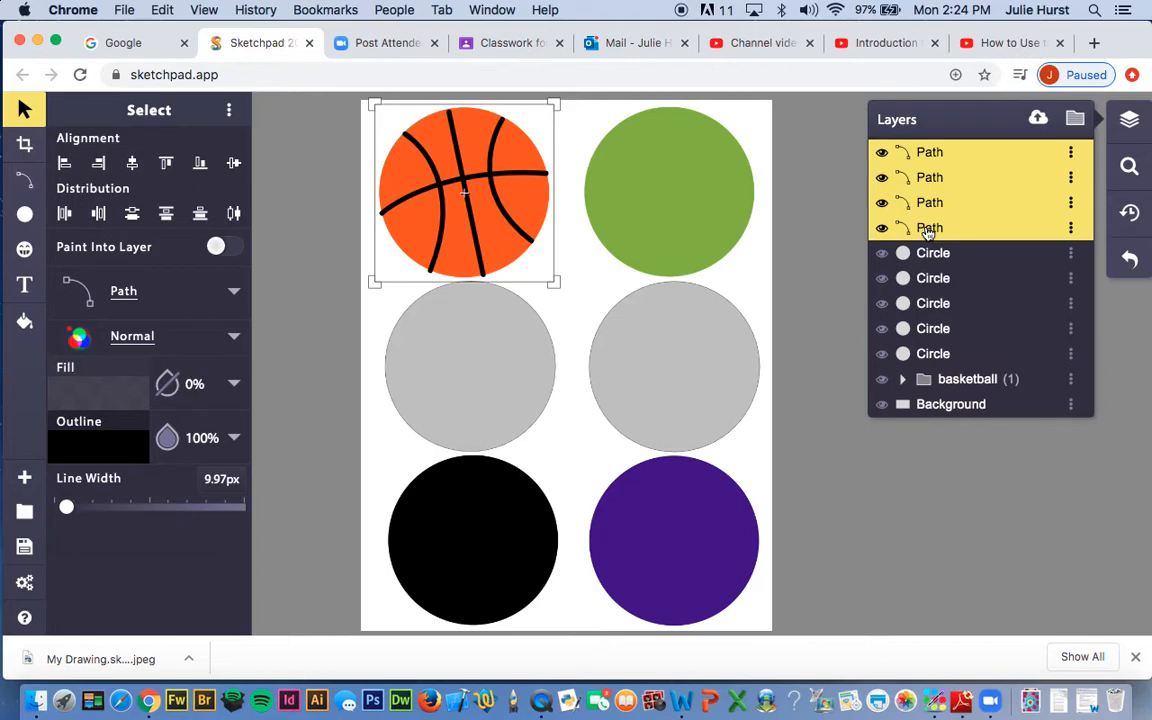
left_click_drag(928, 227, 979, 381)
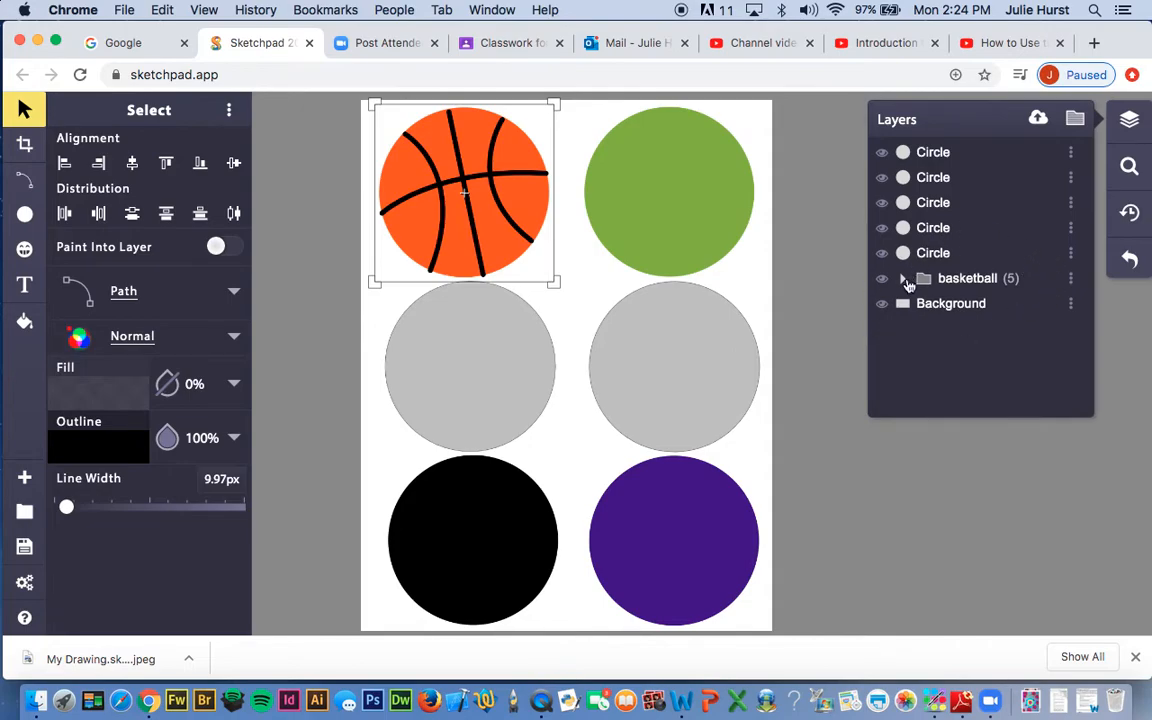
left_click(573, 340)
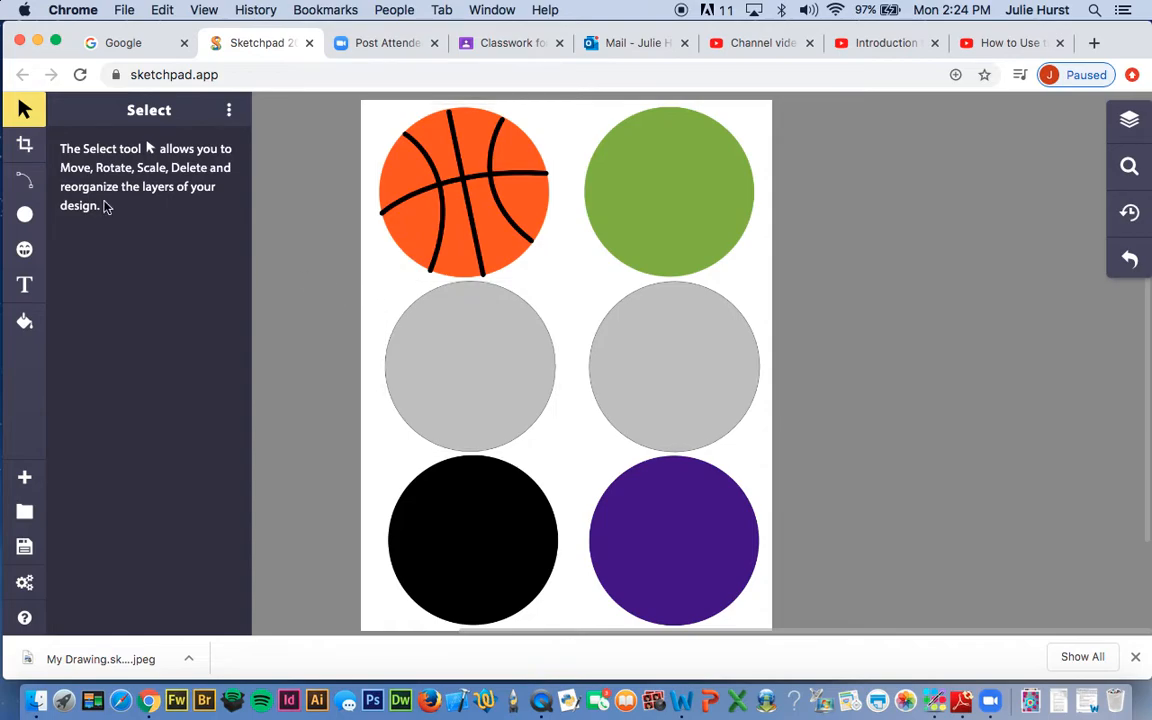
Zoom in on the upper circles of the page
left_click(25, 179)
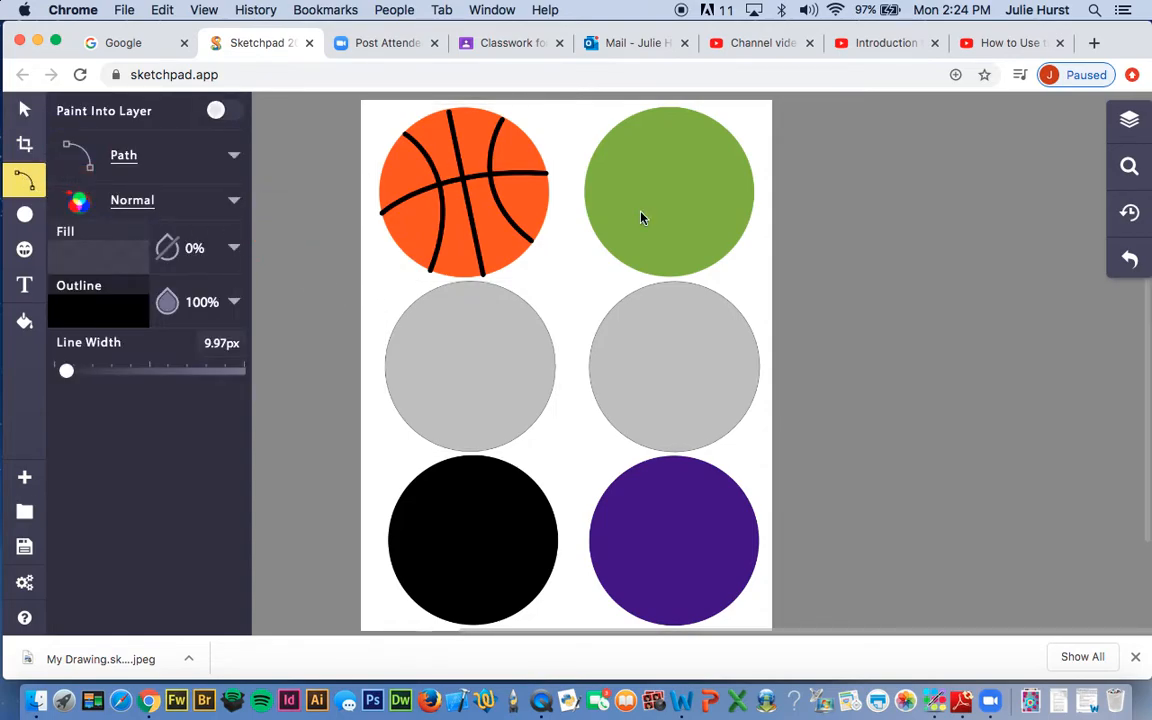
left_click(1137, 172)
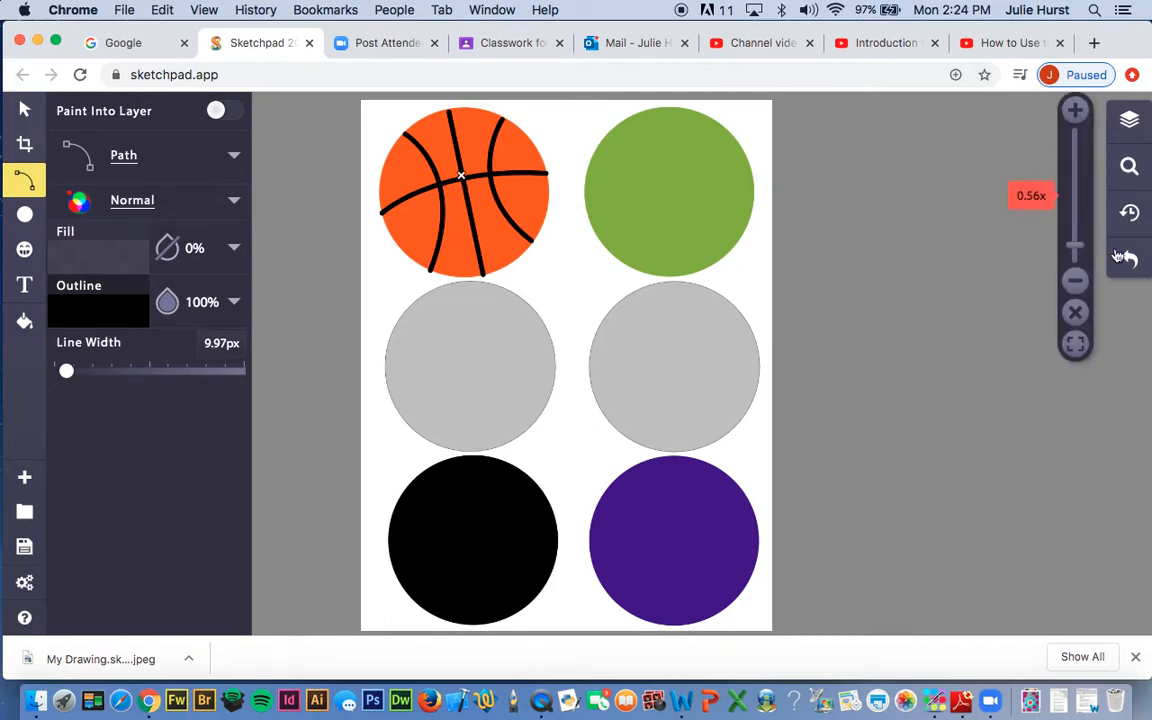
mouse_move(1075, 244)
left_mouse_down()
mouse_move(1073, 222)
mouse_move(1069, 238)
left_mouse_up()
scroll(974, 254, "up", 3)
scroll(974, 254, "down", 4)
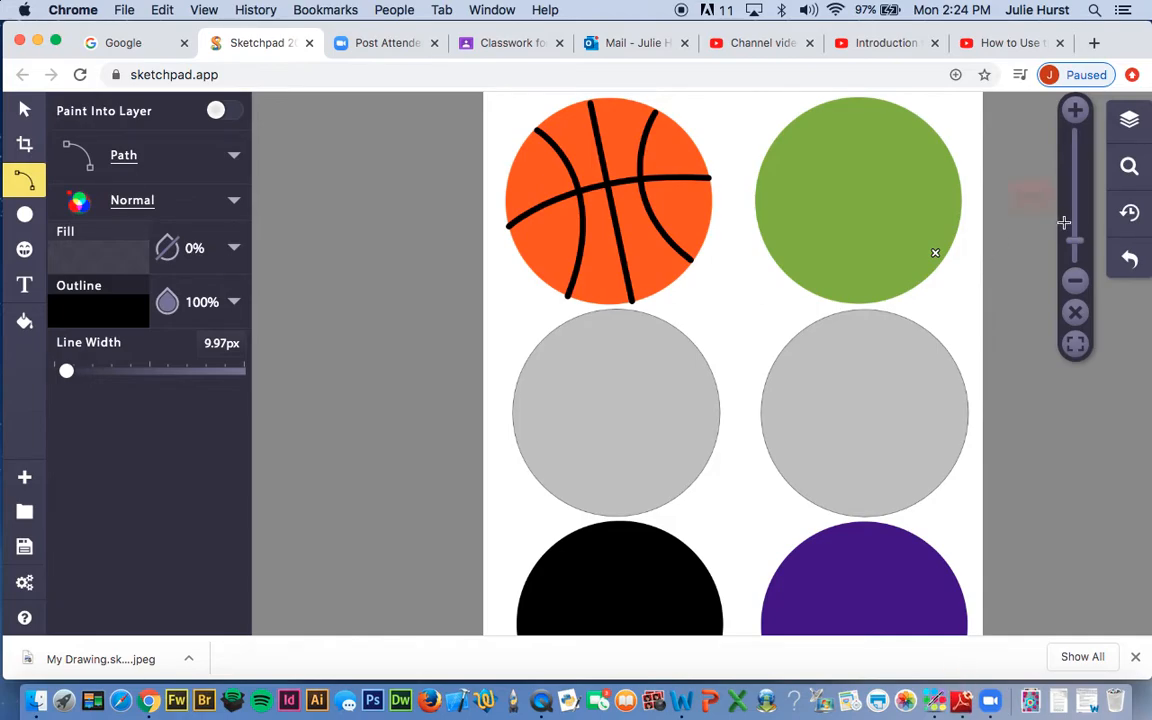
left_click_drag(1075, 241, 1075, 228)
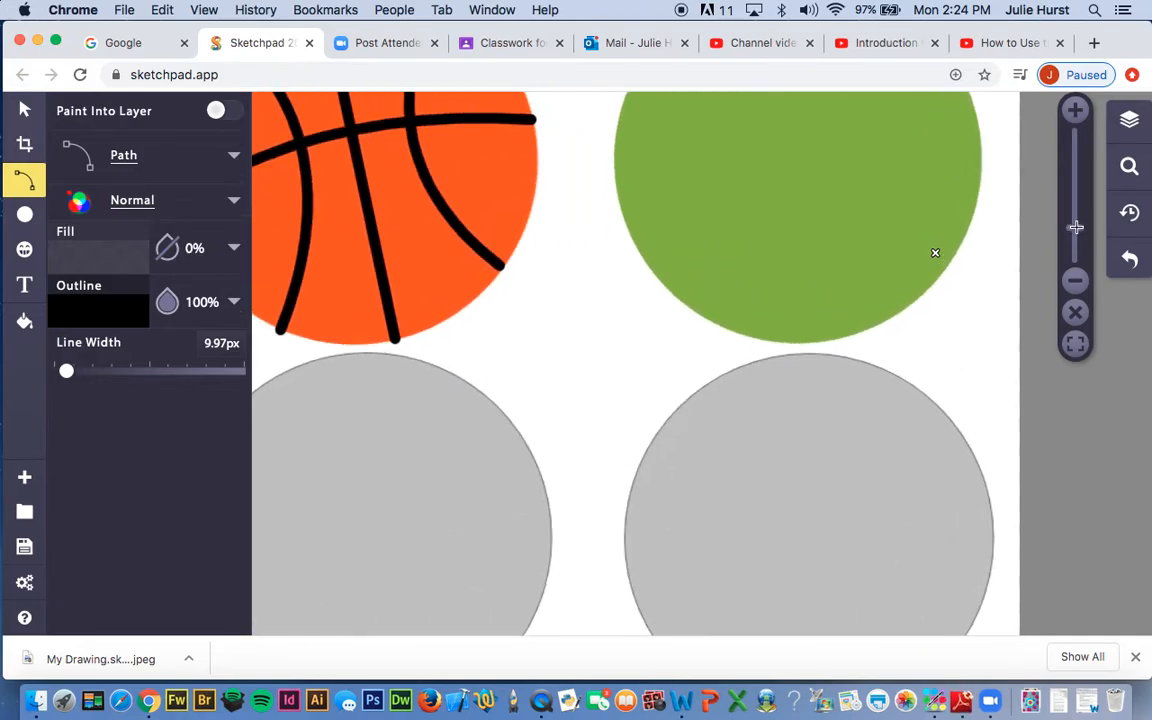
left_click(24, 108)
mouse_move(532, 239)
left_mouse_down()
mouse_move(561, 255)
mouse_move(551, 232)
left_mouse_up()
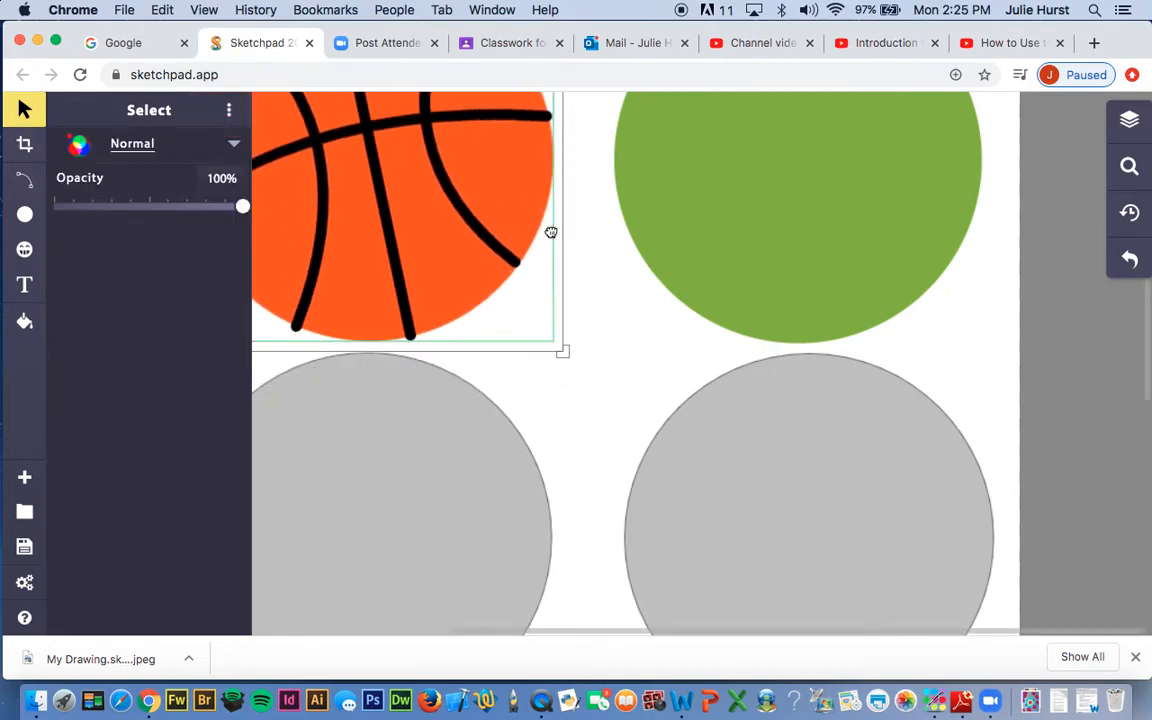
key("super+z")
left_click(589, 422)
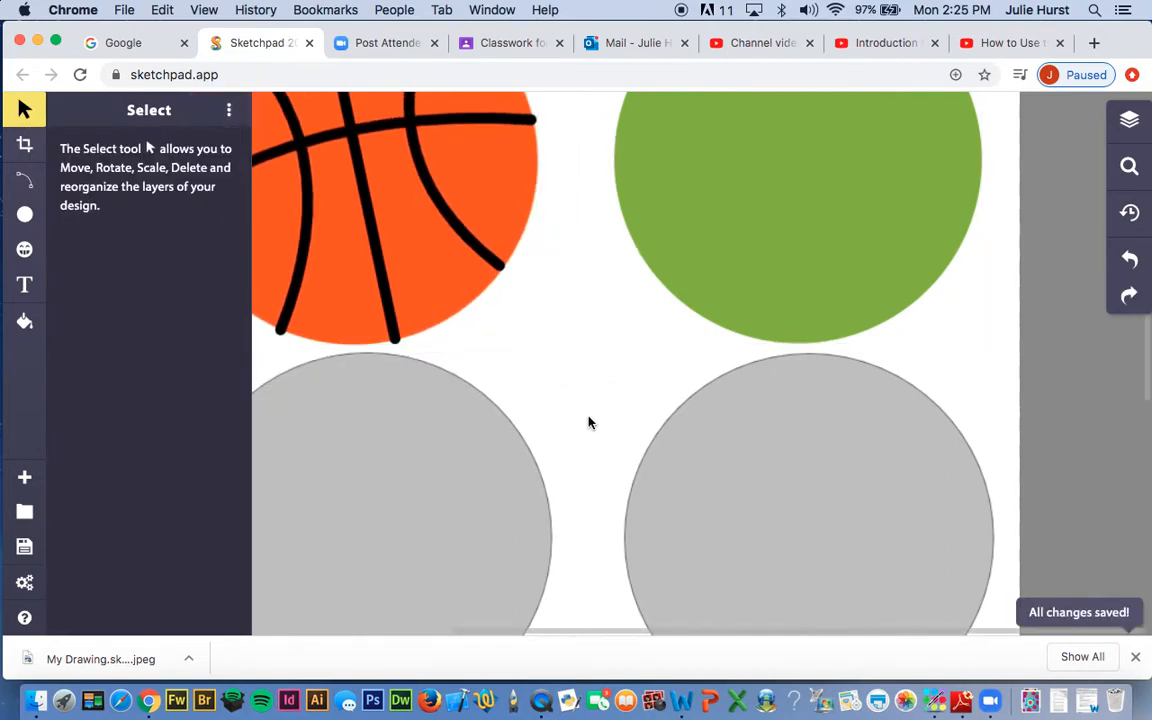
left_click_drag(596, 426, 686, 492)
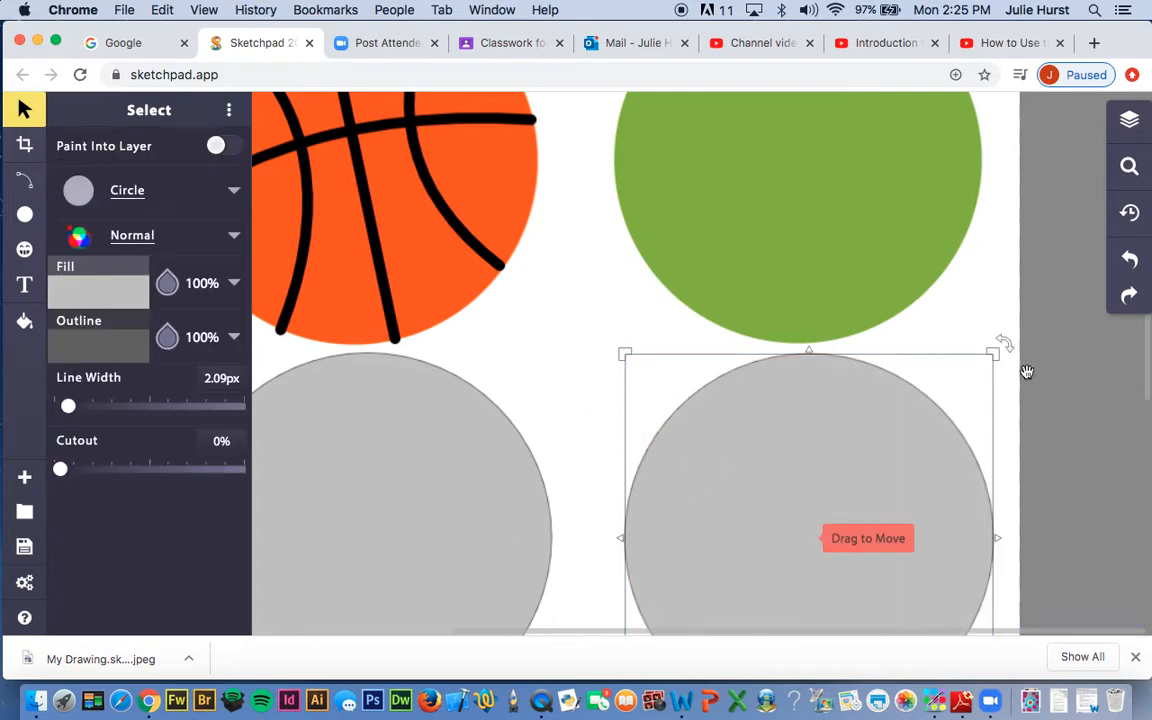
left_click(1139, 388)
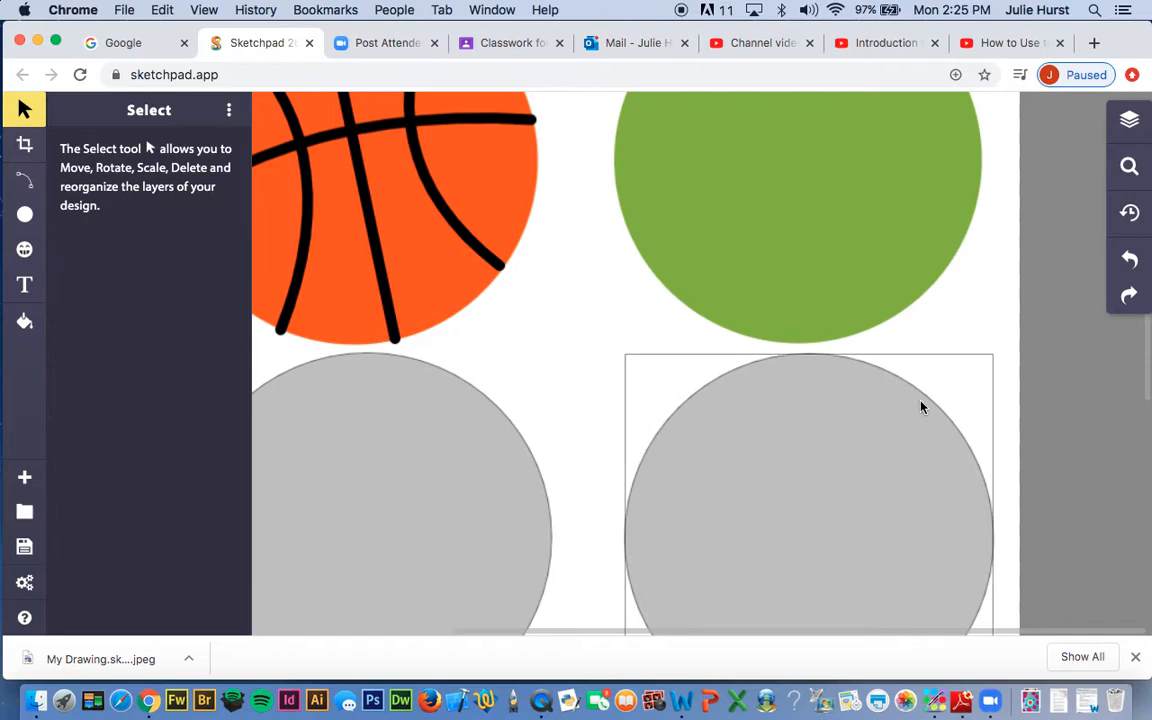
Choose the Paintbrush and set its outline colour to dark orange-red c42500
scroll(921, 406, "left", 2)
scroll(921, 406, "up", 2)
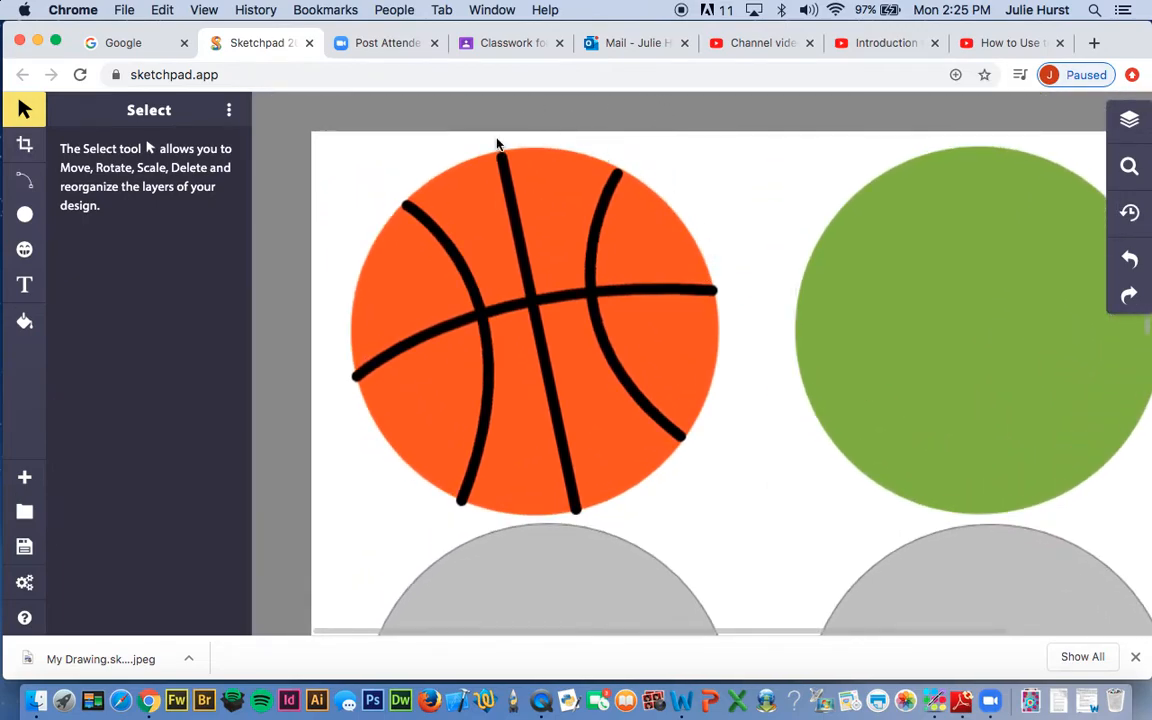
left_click(26, 181)
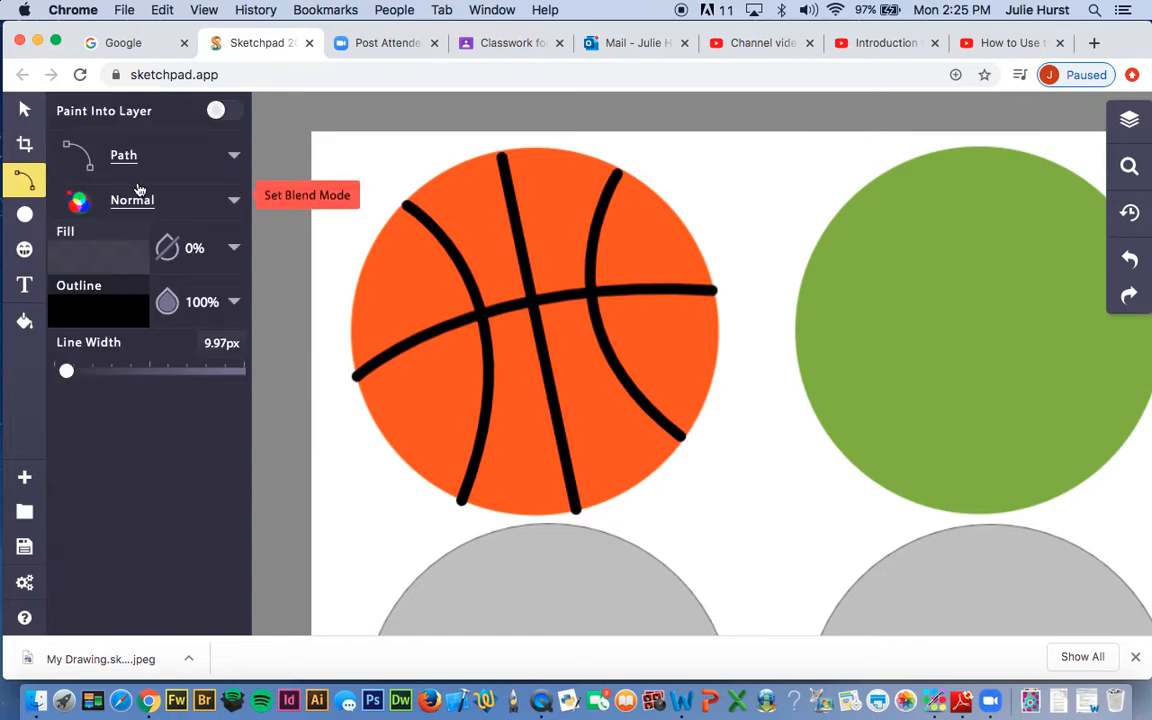
left_click(116, 163)
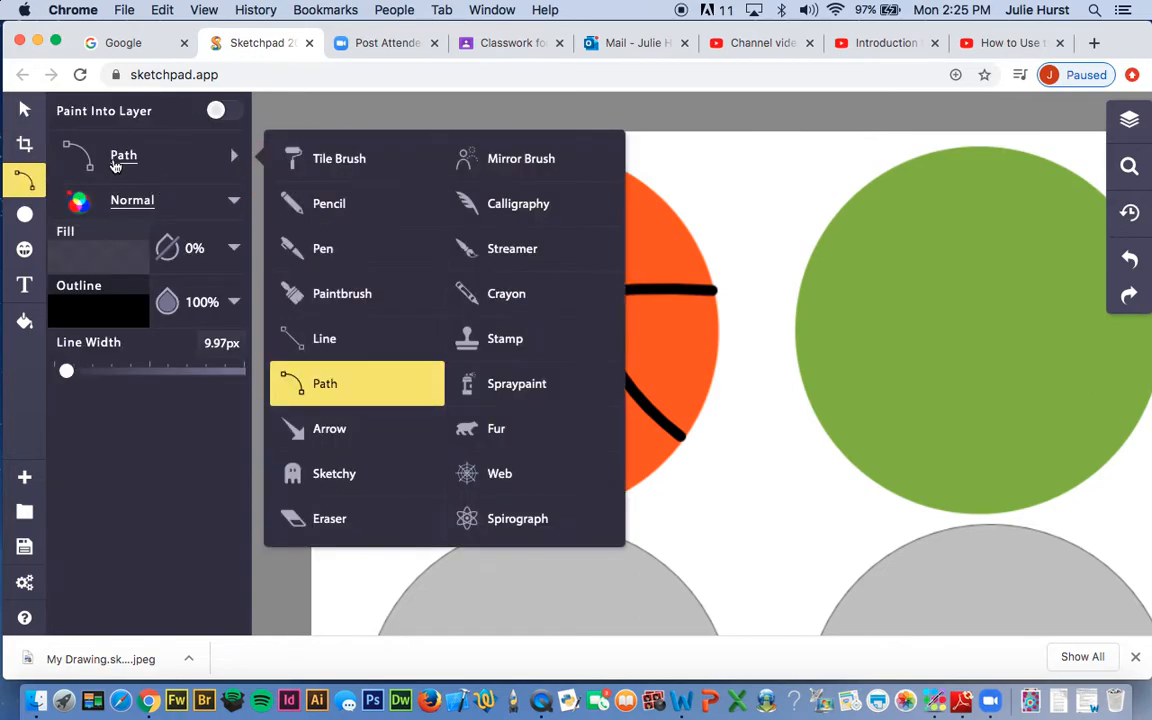
left_click(341, 293)
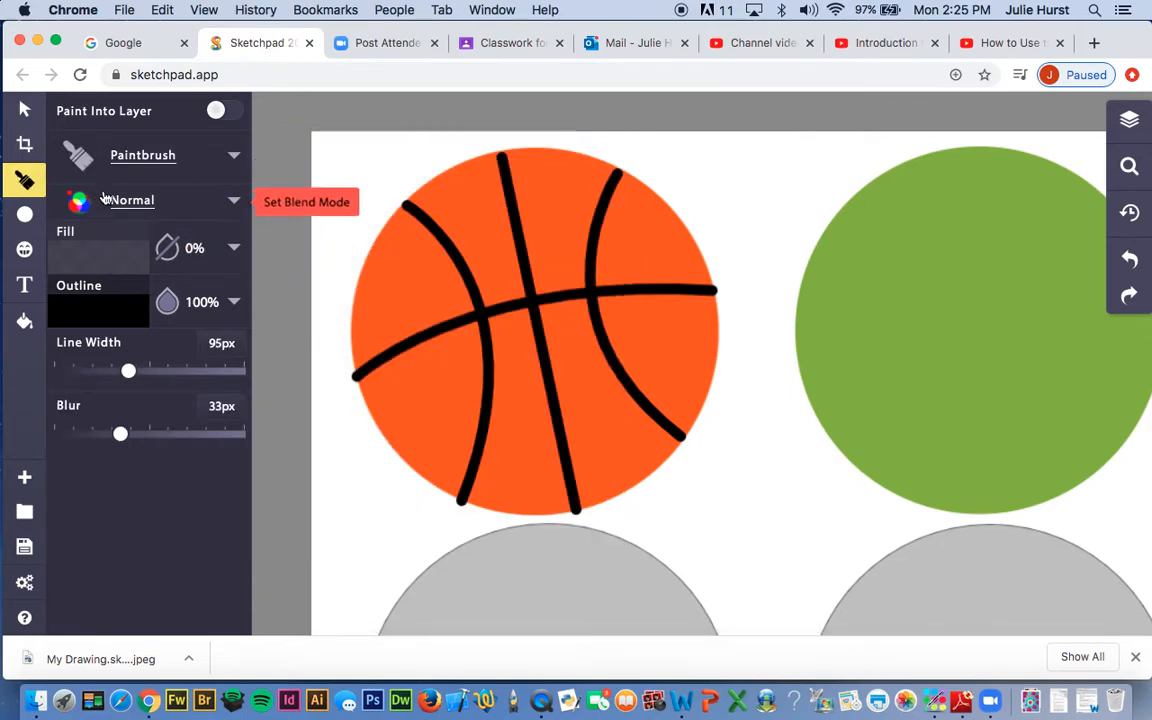
left_click(112, 316)
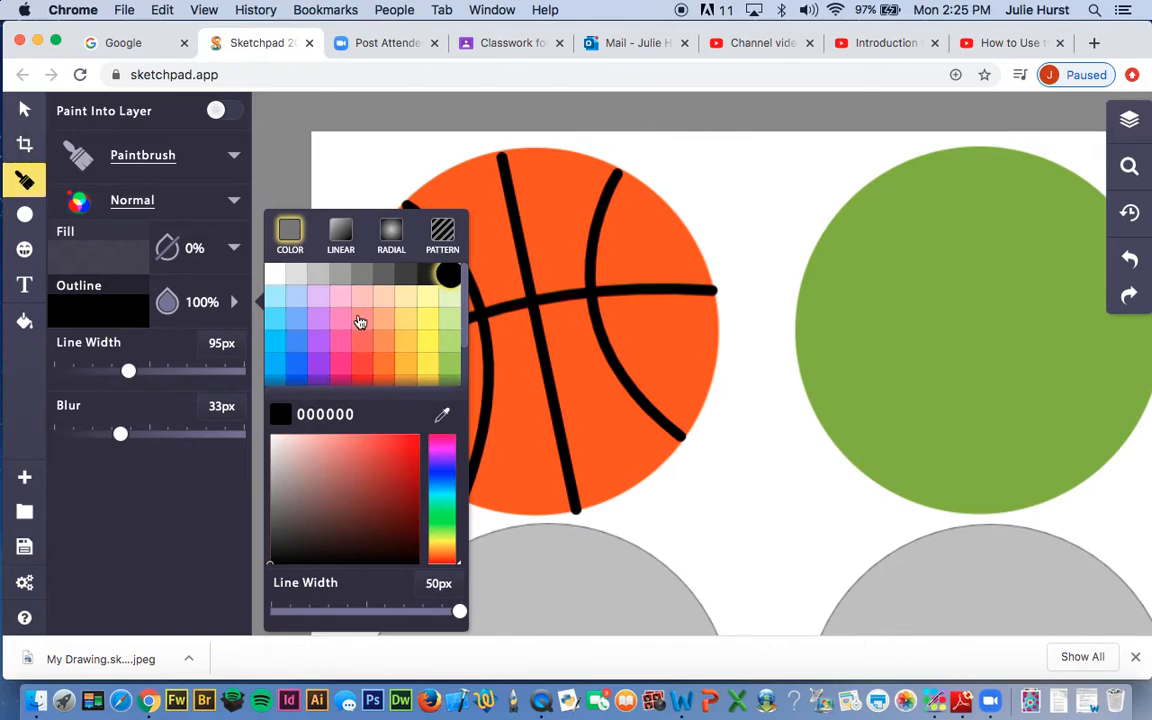
scroll(404, 360, "down", 2)
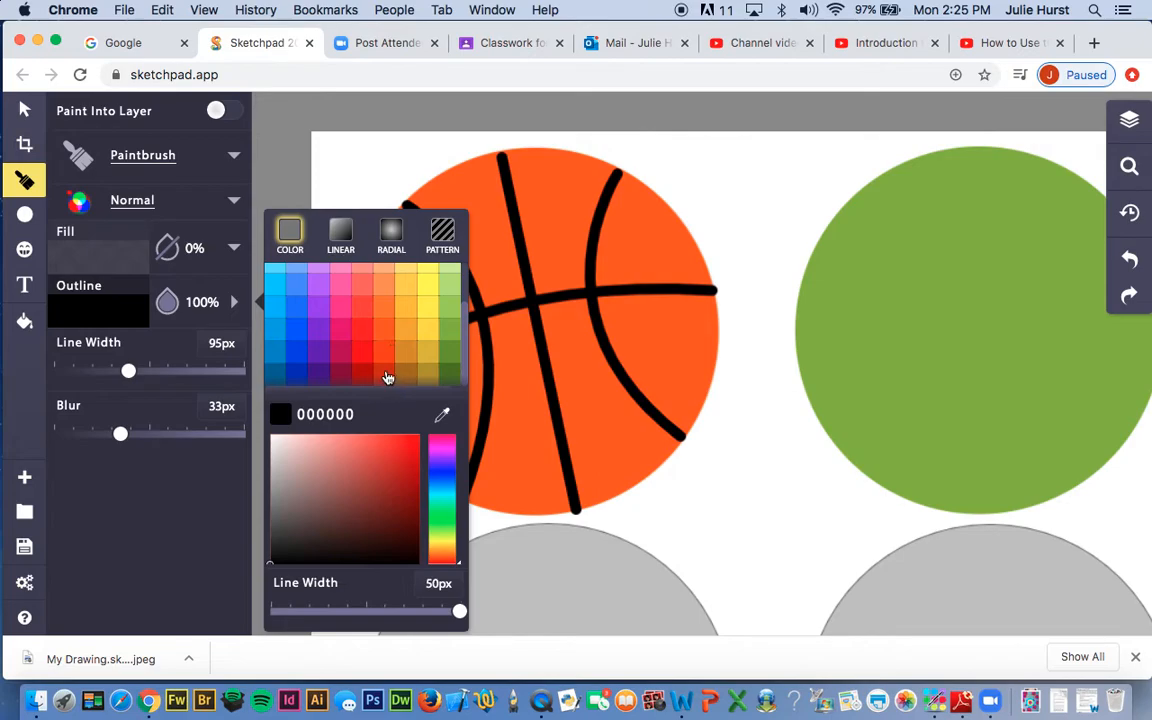
left_click(386, 377)
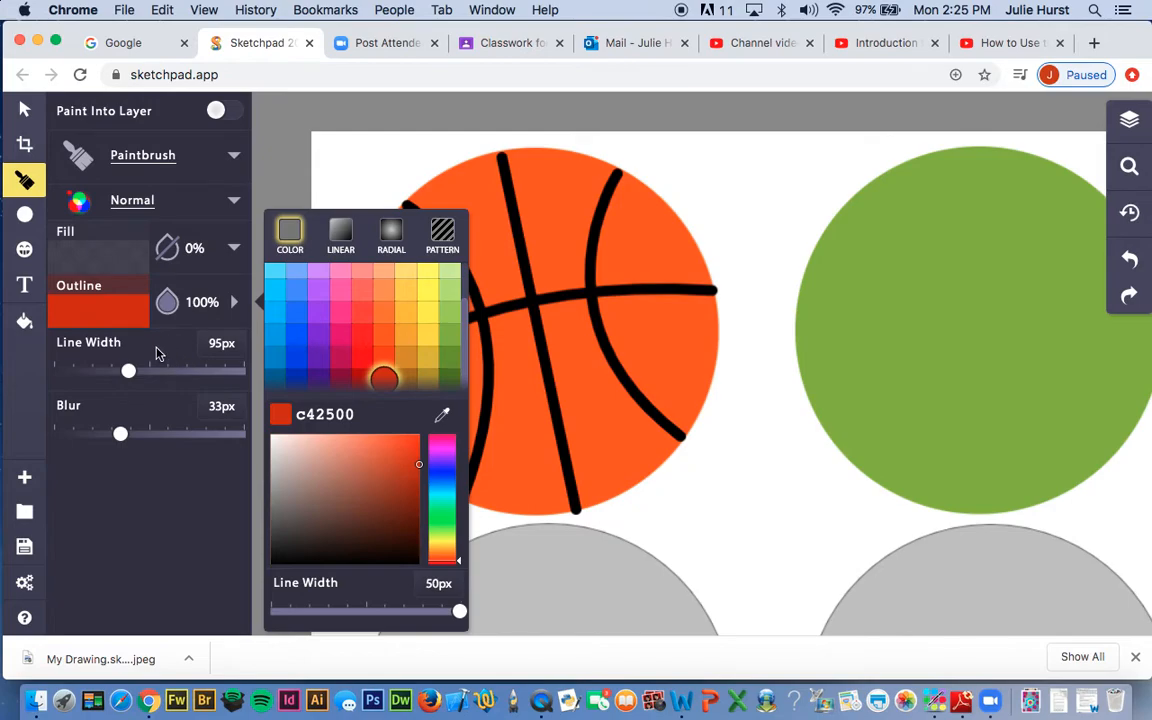
Set the paintbrush's line width to 17 px and its blur to 19 px
mouse_move(128, 370)
left_mouse_down()
mouse_move(90, 373)
mouse_move(104, 372)
left_mouse_up()
mouse_move(119, 433)
left_mouse_down()
mouse_move(86, 436)
mouse_move(124, 436)
mouse_move(91, 447)
left_mouse_up()
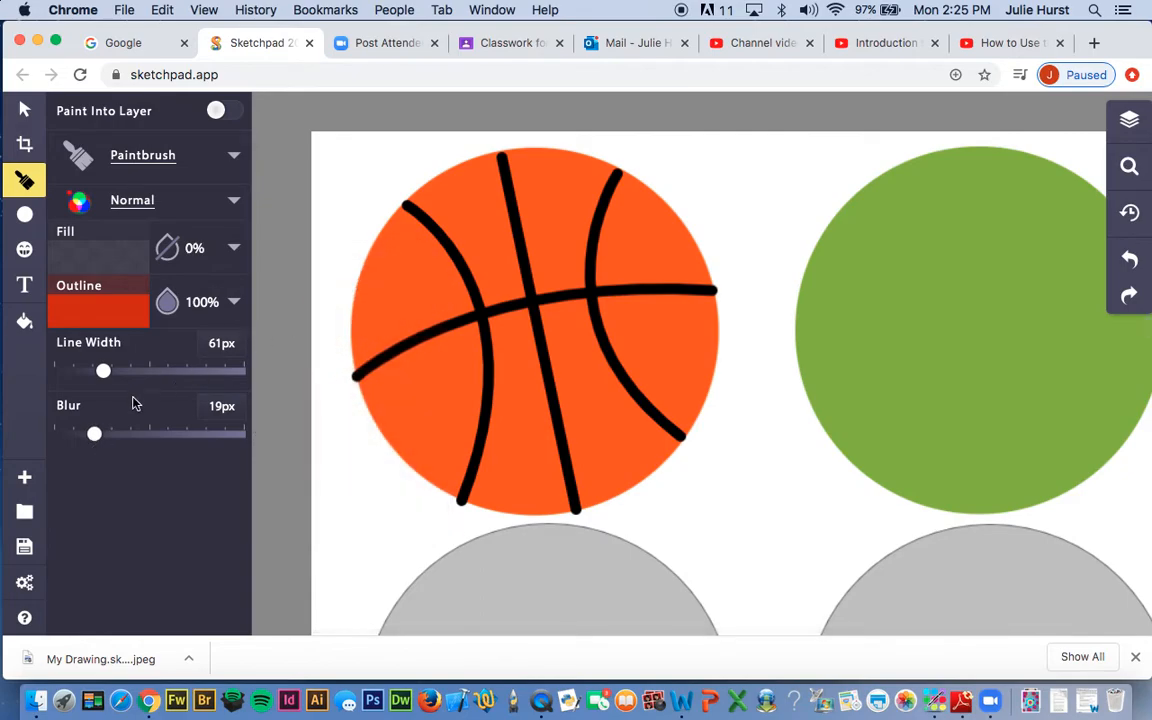
left_click_drag(101, 372, 71, 371)
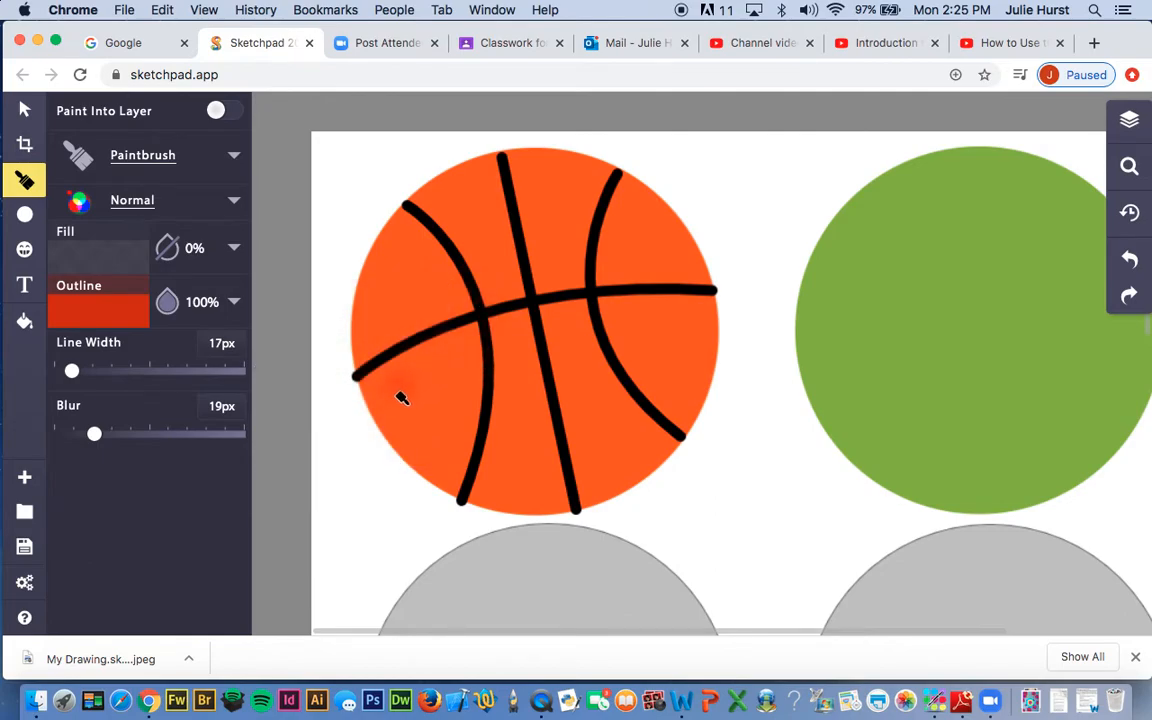
Paint soft dark orange shading on the basketball along its outer edge and beside the black lines in each section
mouse_move(390, 396)
left_mouse_down()
mouse_move(447, 360)
mouse_move(386, 386)
mouse_move(390, 416)
mouse_move(454, 478)
left_mouse_up()
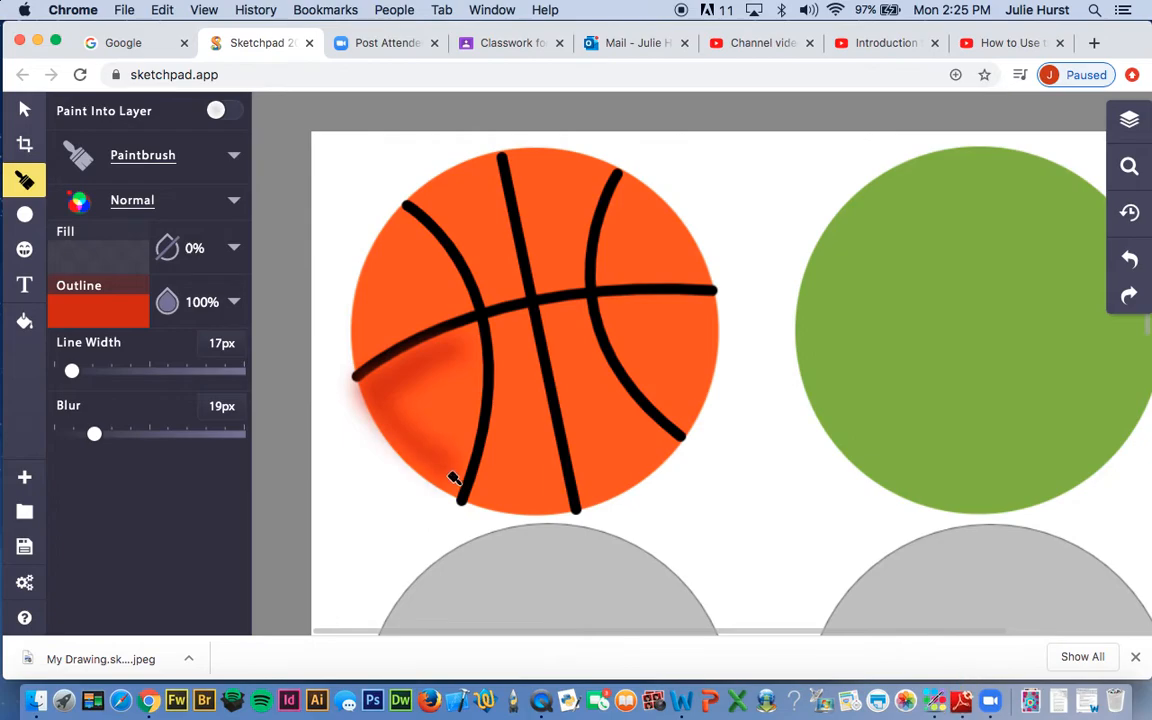
mouse_move(390, 400)
left_mouse_down()
mouse_move(479, 492)
mouse_move(500, 448)
mouse_move(486, 487)
mouse_move(555, 503)
mouse_move(596, 483)
mouse_move(605, 496)
mouse_move(658, 449)
mouse_move(591, 488)
mouse_move(591, 430)
left_mouse_up()
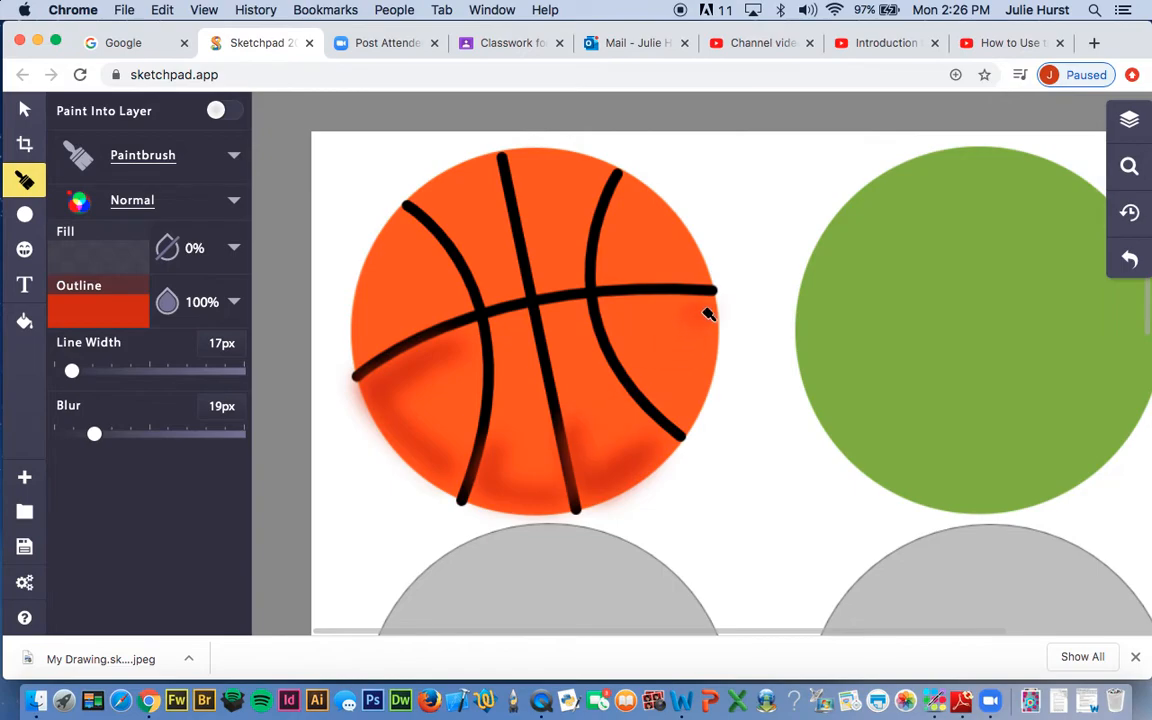
left_click_drag(712, 314, 686, 406)
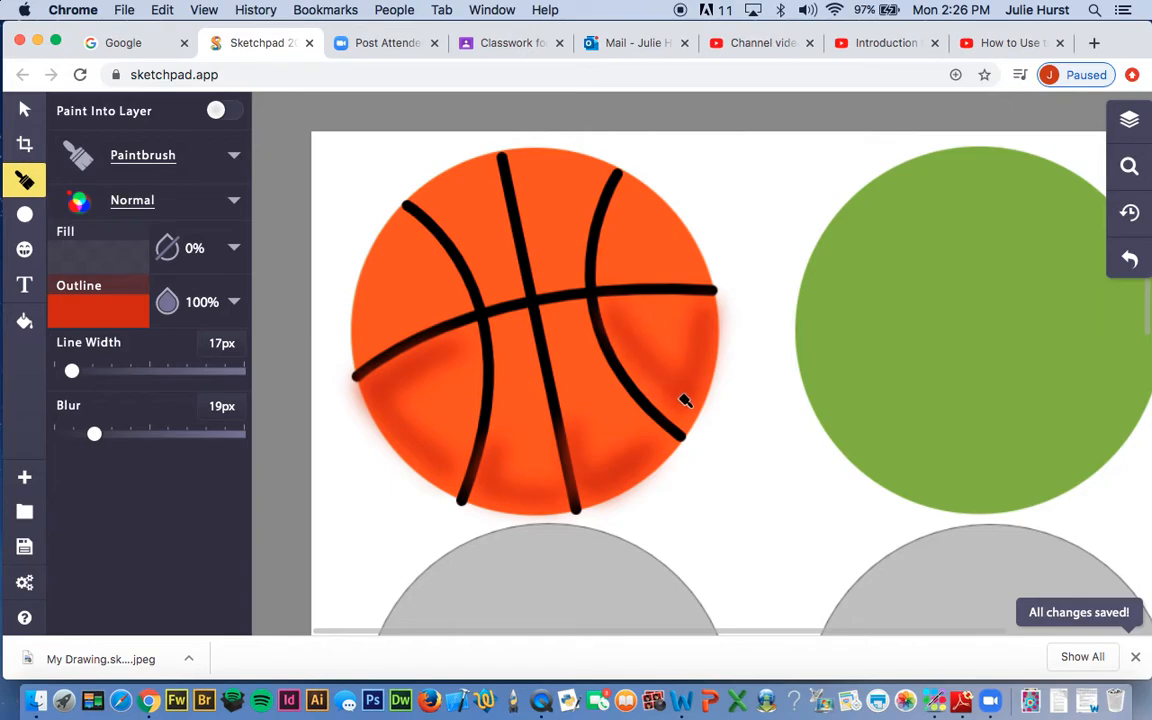
mouse_move(365, 325)
left_mouse_down()
mouse_move(414, 247)
mouse_move(379, 350)
left_mouse_up()
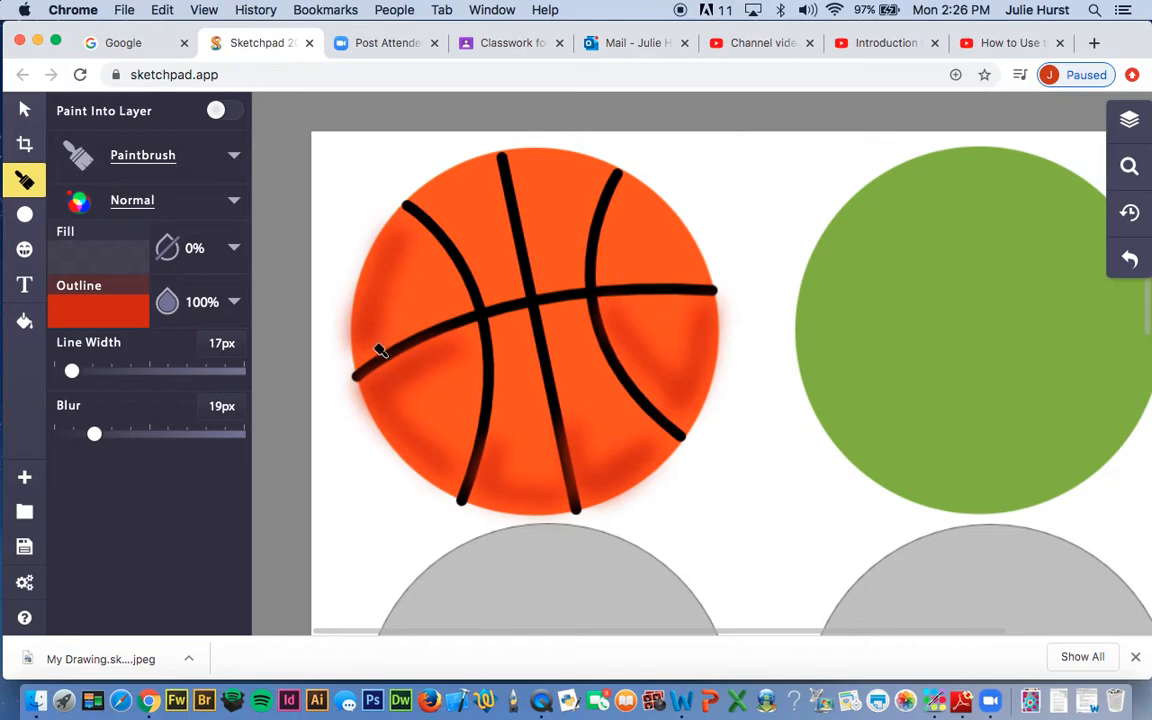
mouse_move(457, 188)
left_mouse_down()
mouse_move(468, 201)
mouse_move(489, 180)
left_mouse_up()
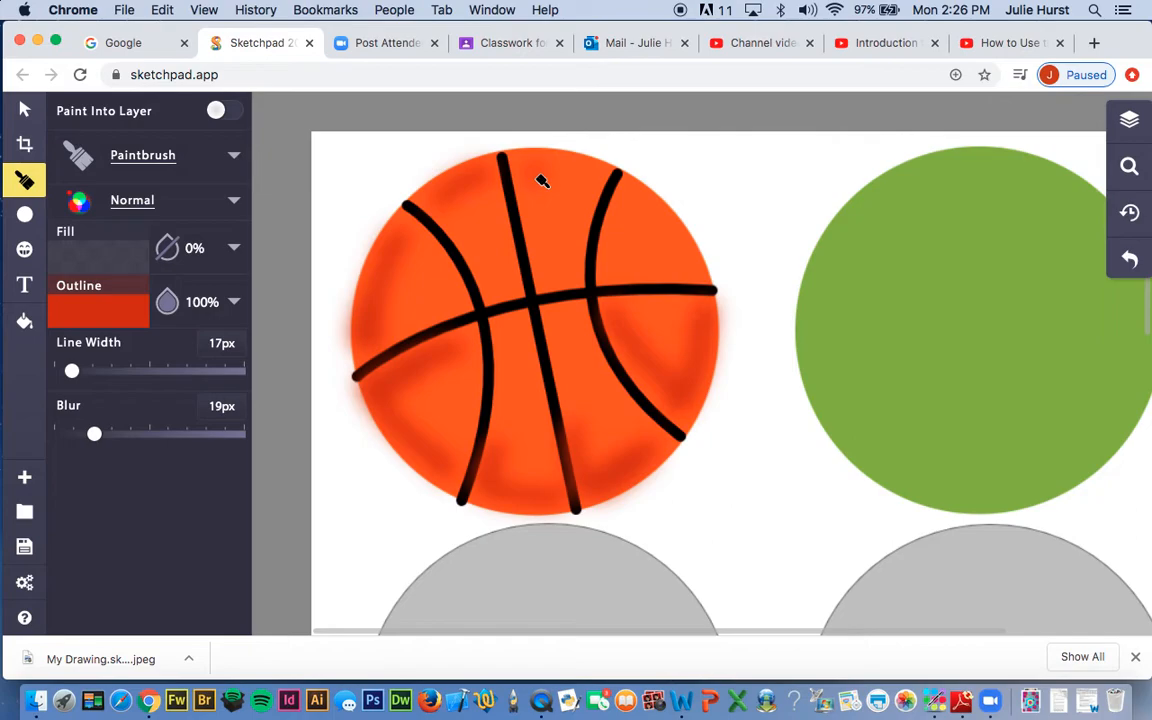
left_click_drag(536, 193, 551, 277)
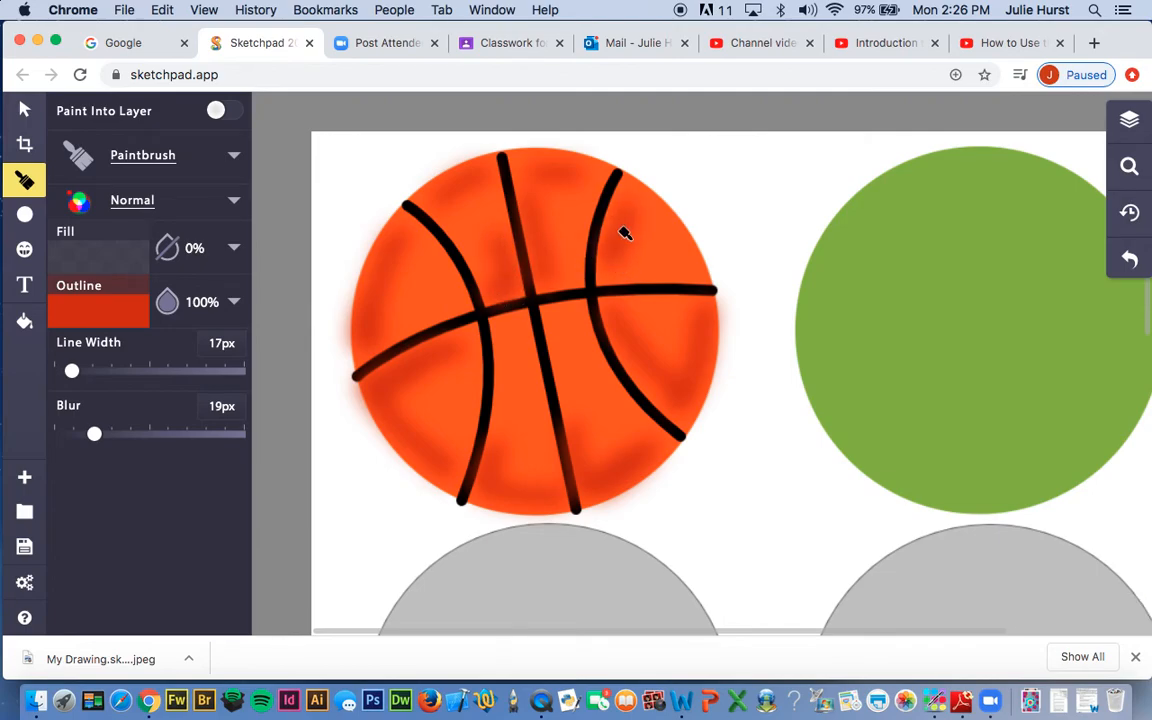
mouse_move(664, 264)
left_mouse_down()
mouse_move(686, 268)
mouse_move(650, 270)
left_mouse_up()
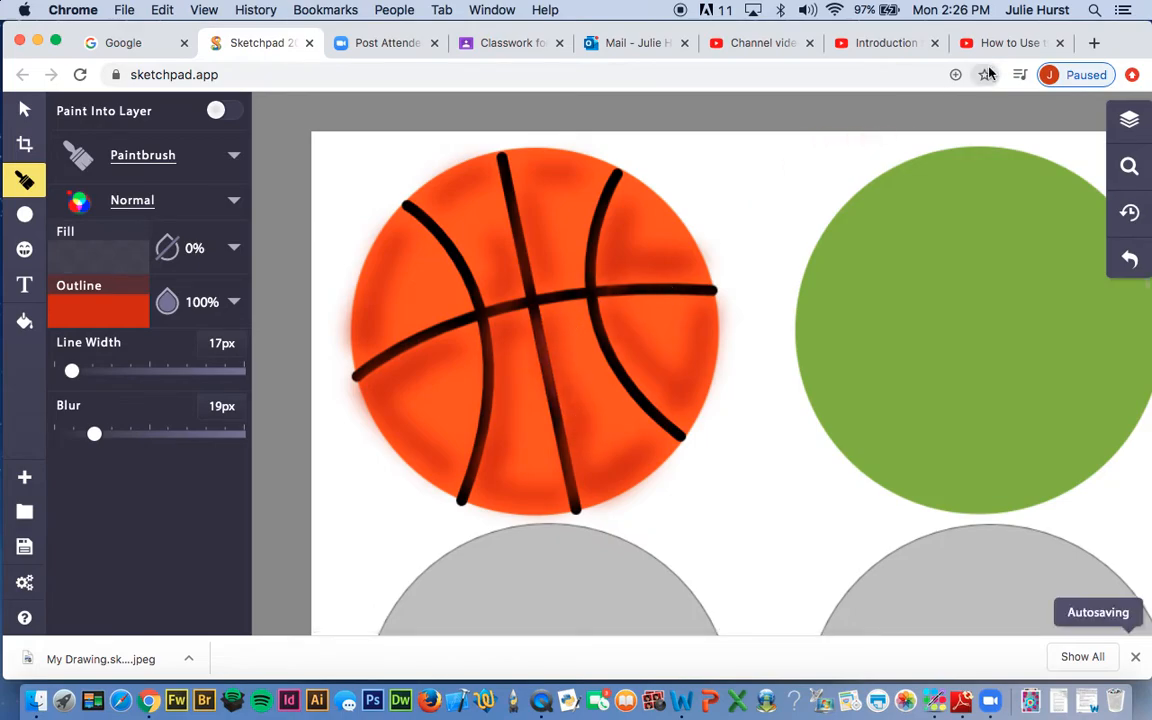
Move all the Paintbrush shading layers into the basketball group
left_click(1129, 119)
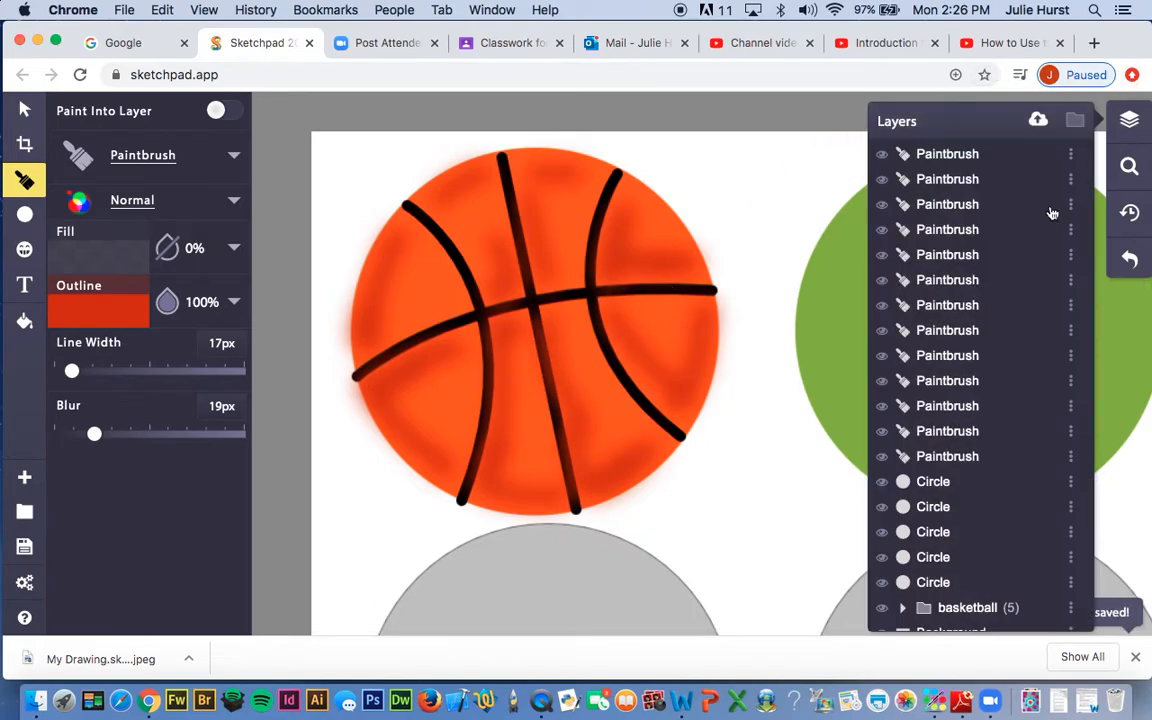
scroll(1010, 257, "down", 1)
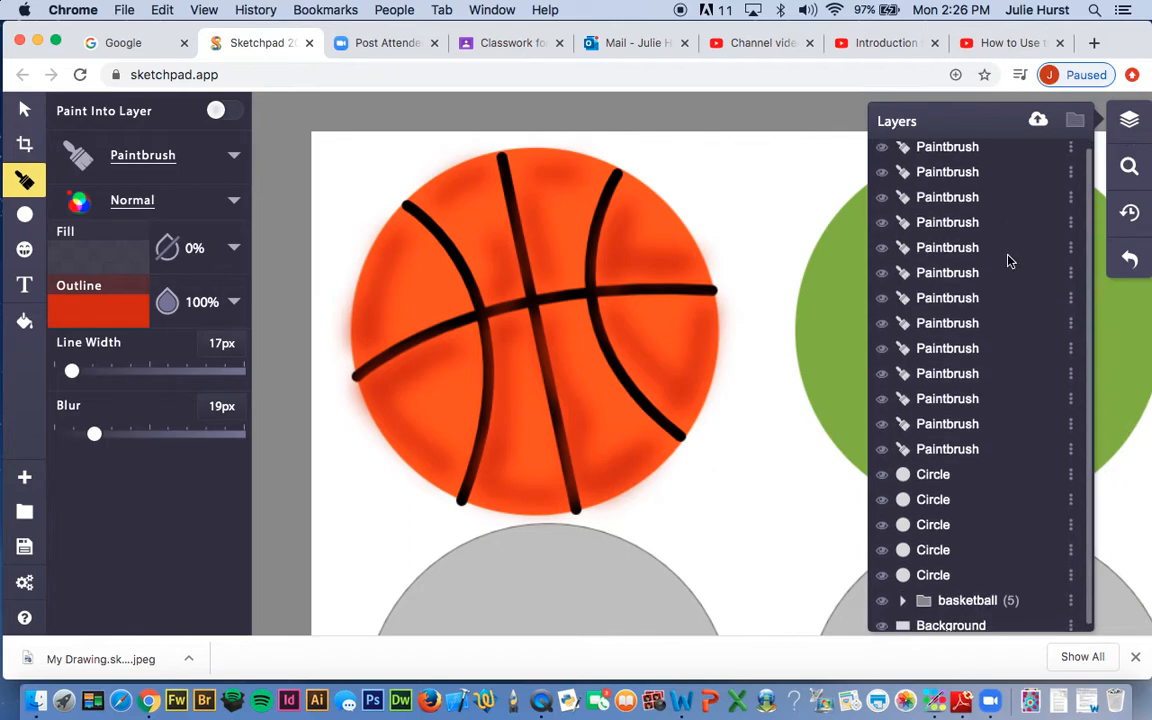
left_click(950, 152)
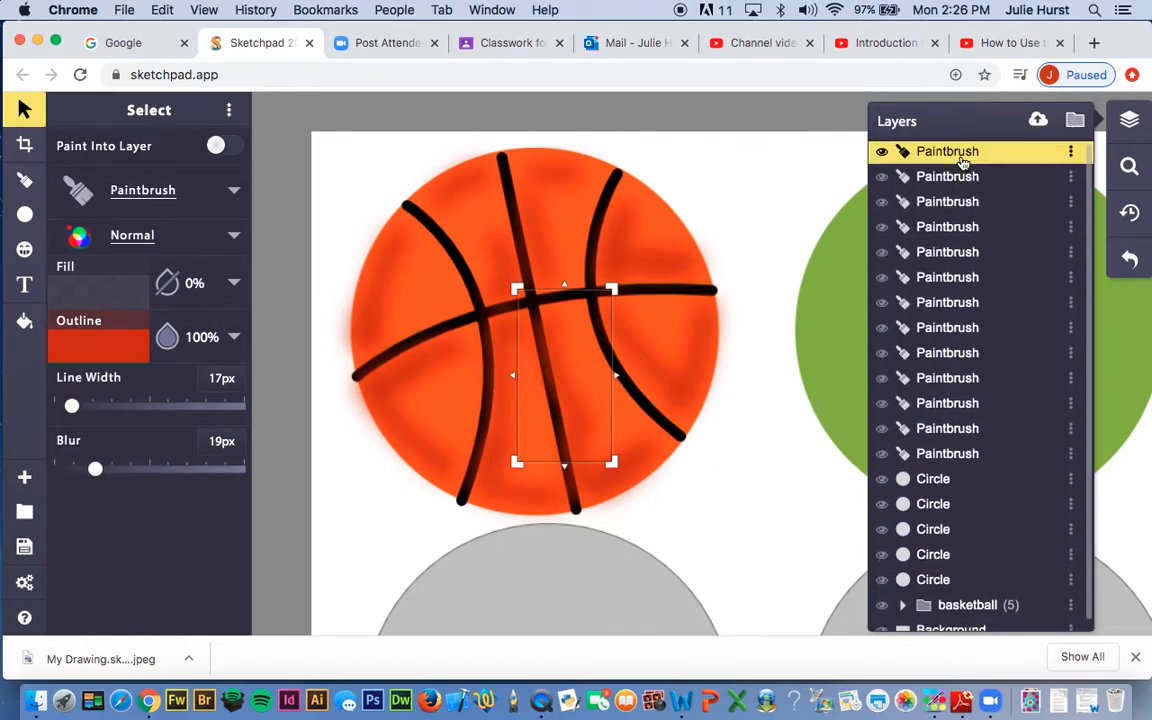
left_click(947, 454, "shift")
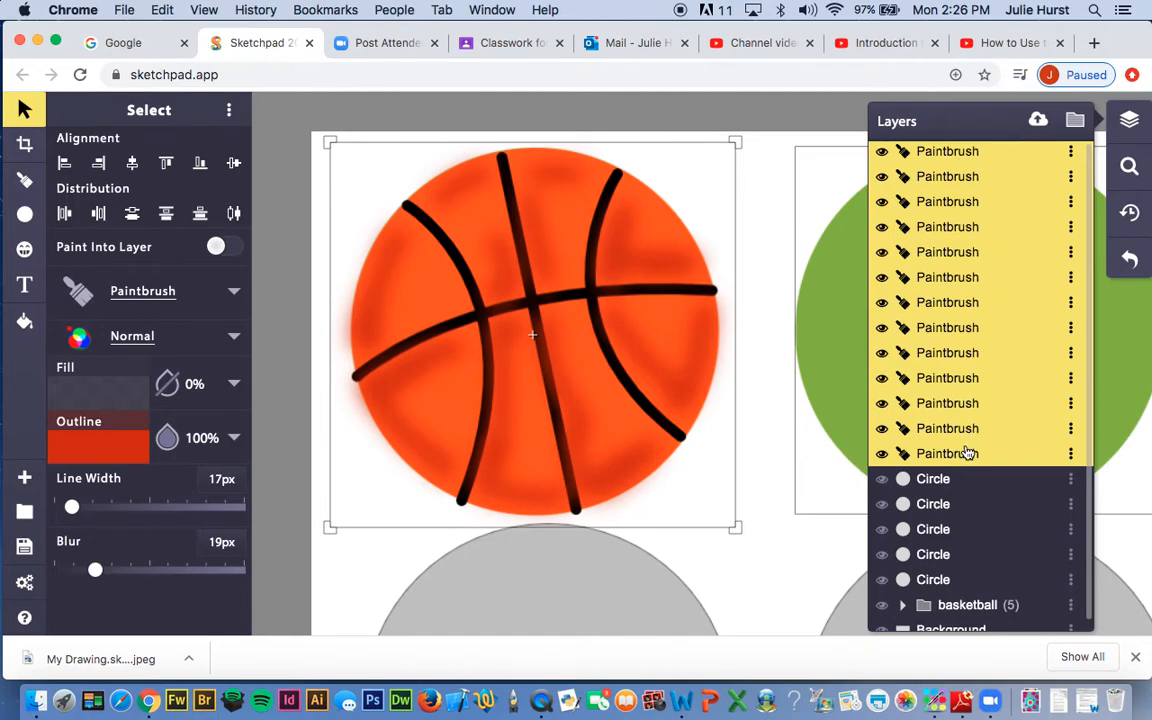
mouse_move(968, 455)
left_mouse_down()
mouse_move(958, 607)
mouse_move(972, 581)
mouse_move(975, 606)
left_mouse_up()
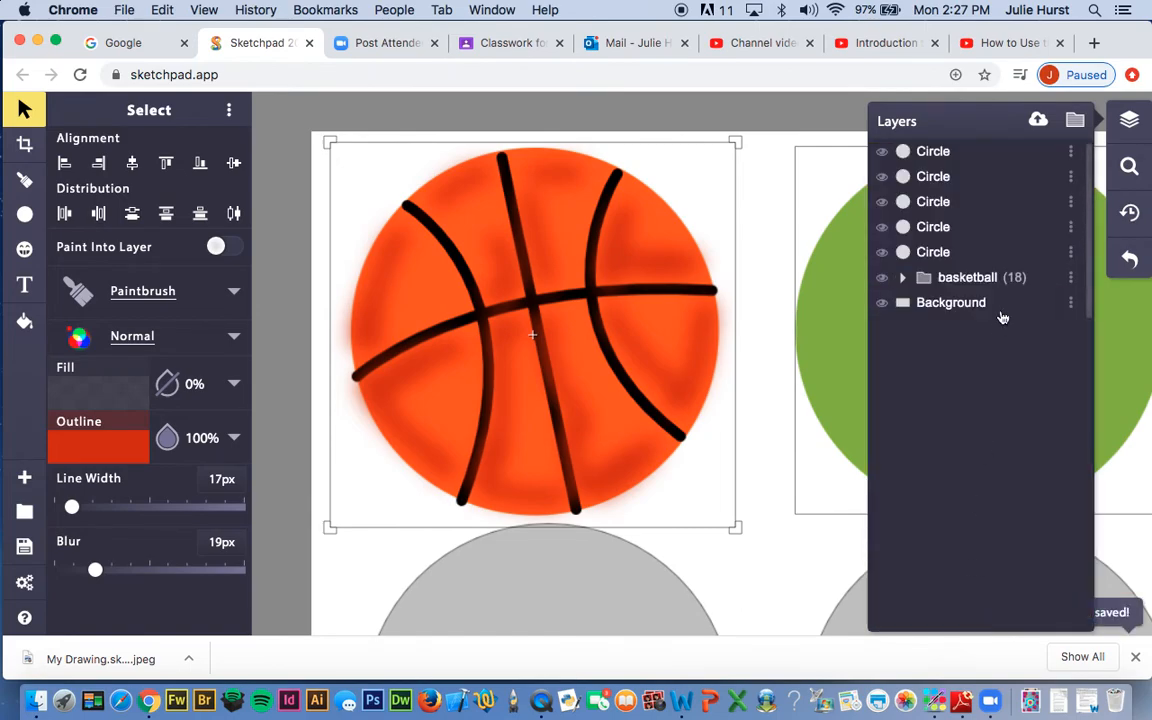
Move the four Path layers above the Paintbrush layers inside the basketball group, and collapse the group
left_click(921, 282)
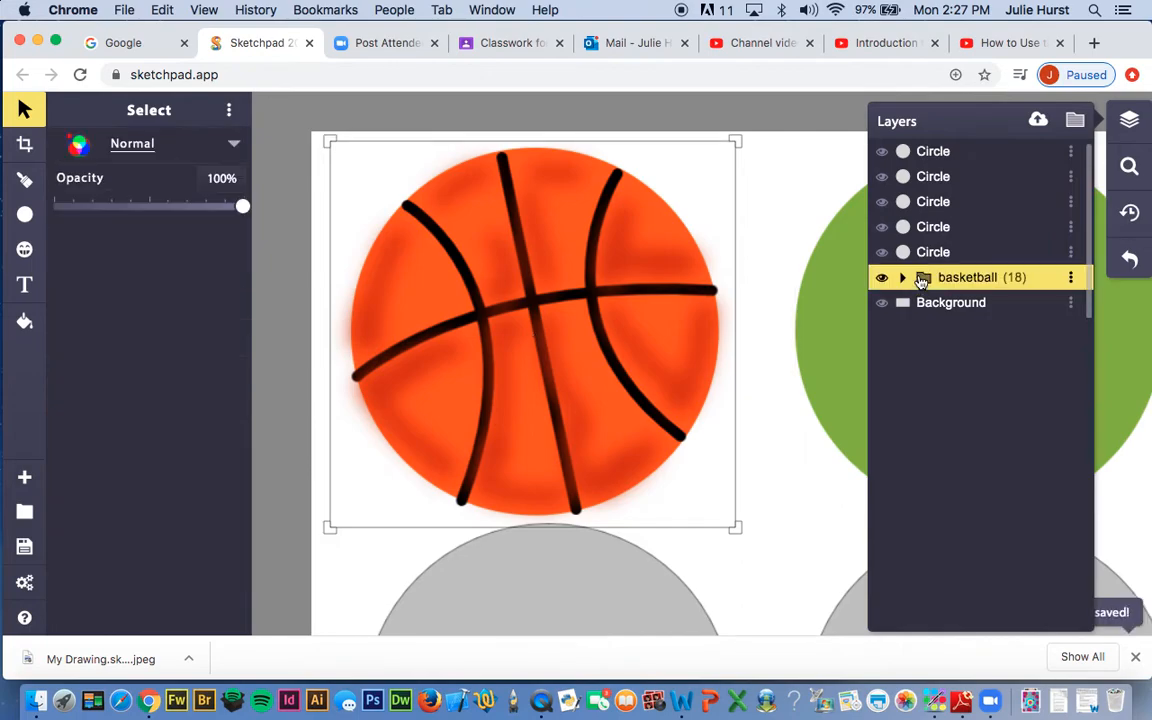
left_click(910, 280)
scroll(985, 383, "down", 3)
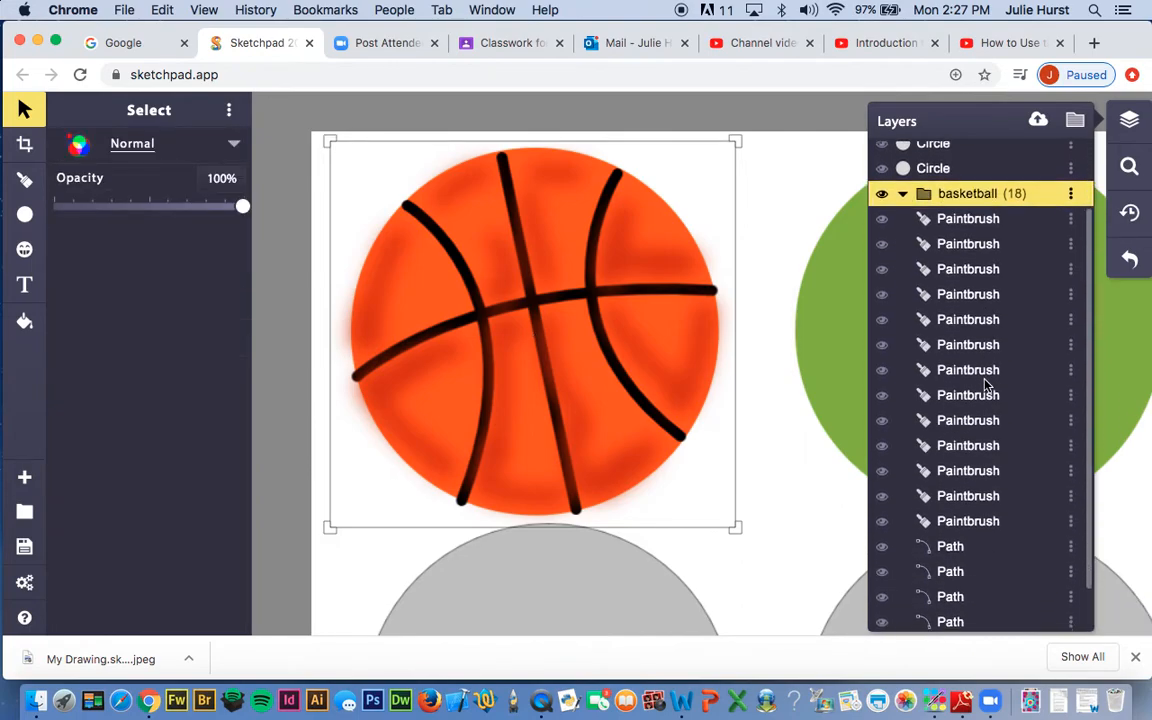
scroll(985, 383, "up", 2)
scroll(985, 384, "down", 2)
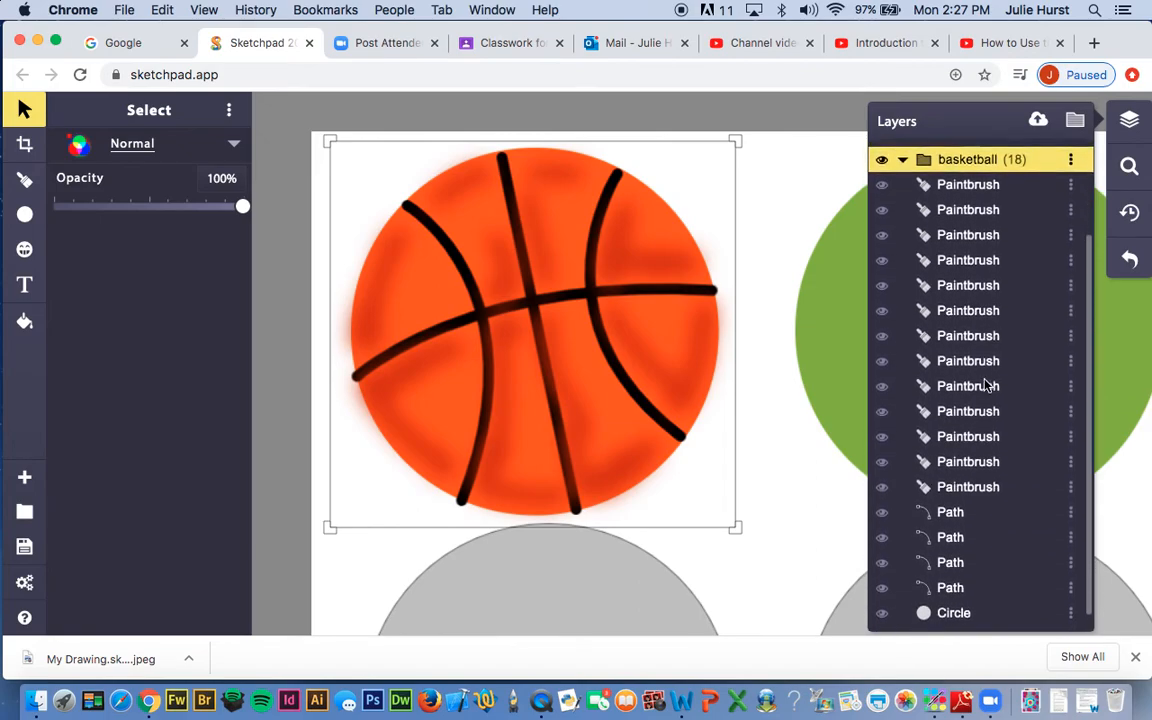
left_click(952, 498)
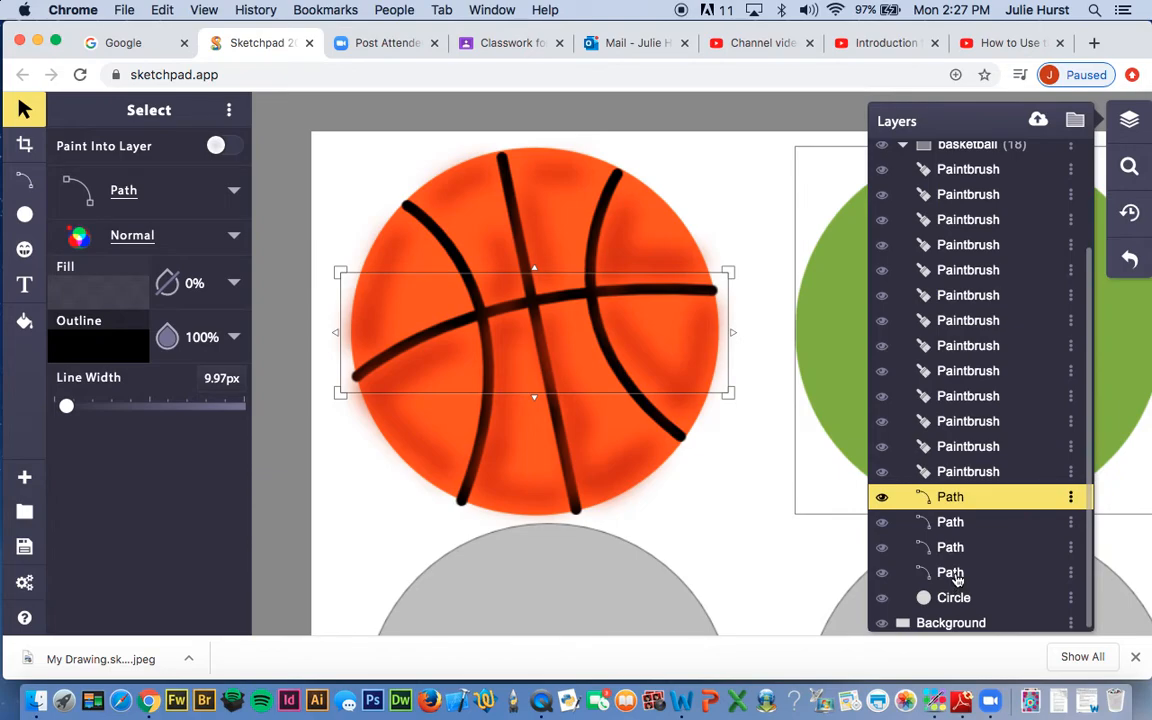
left_click(957, 574, "shift")
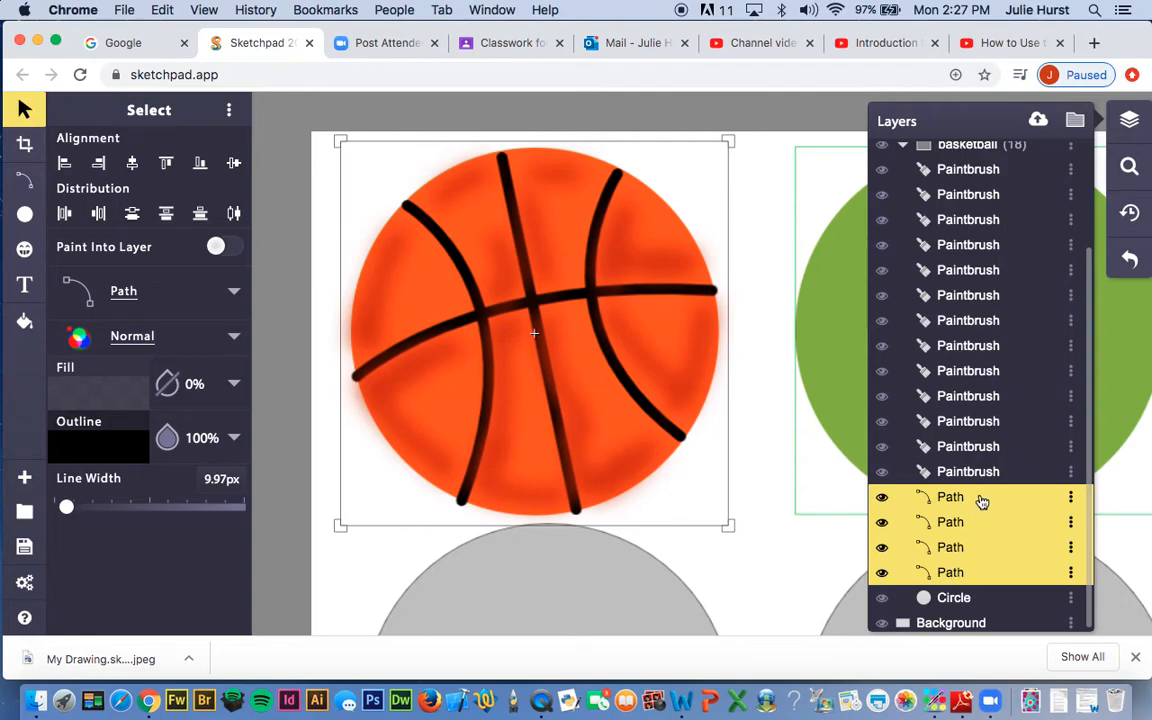
left_click_drag(982, 502, 987, 170)
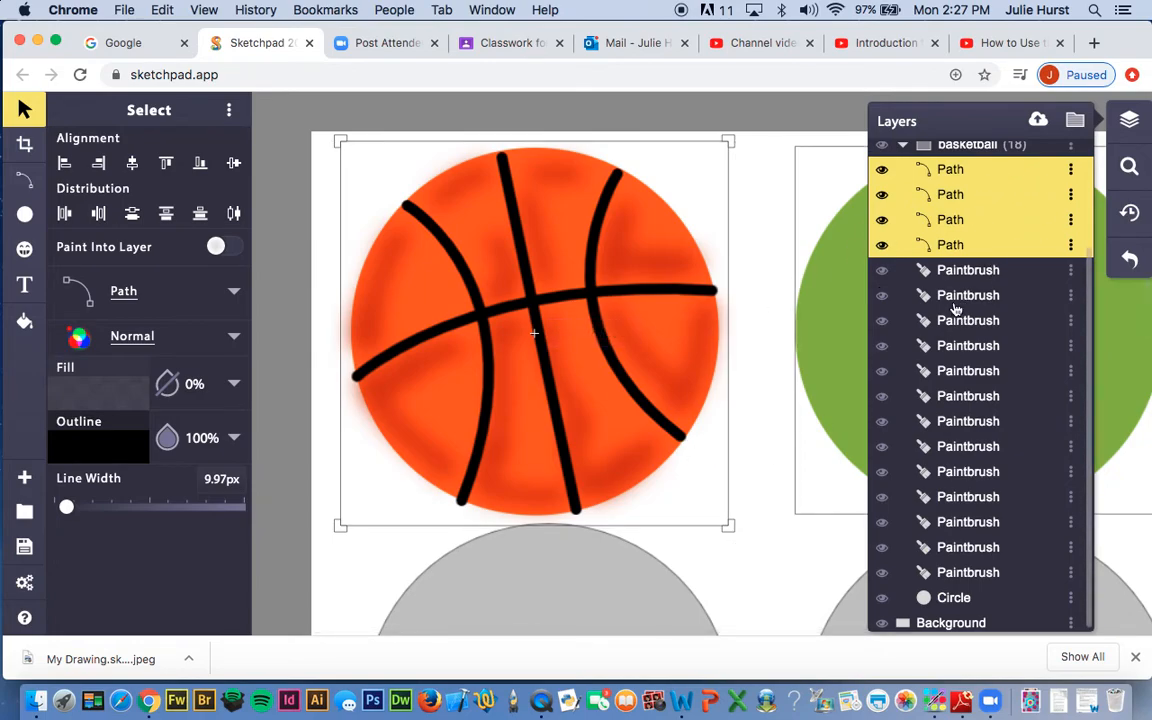
scroll(946, 205, "up", 2)
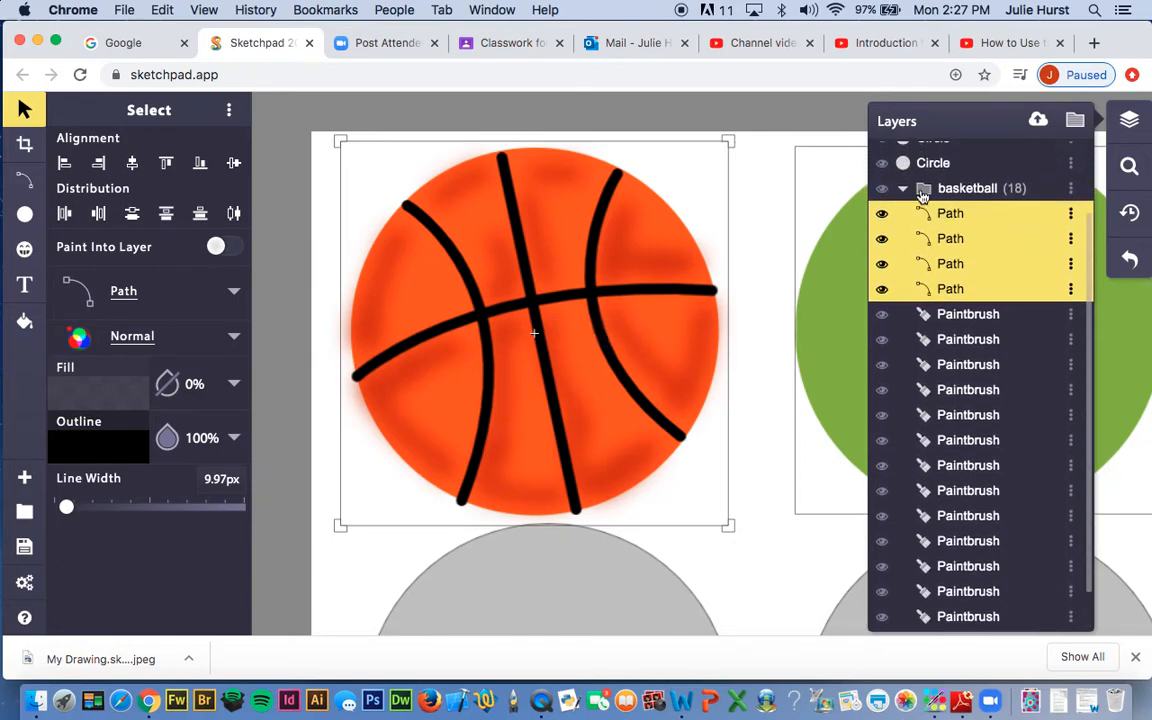
left_click(903, 189)
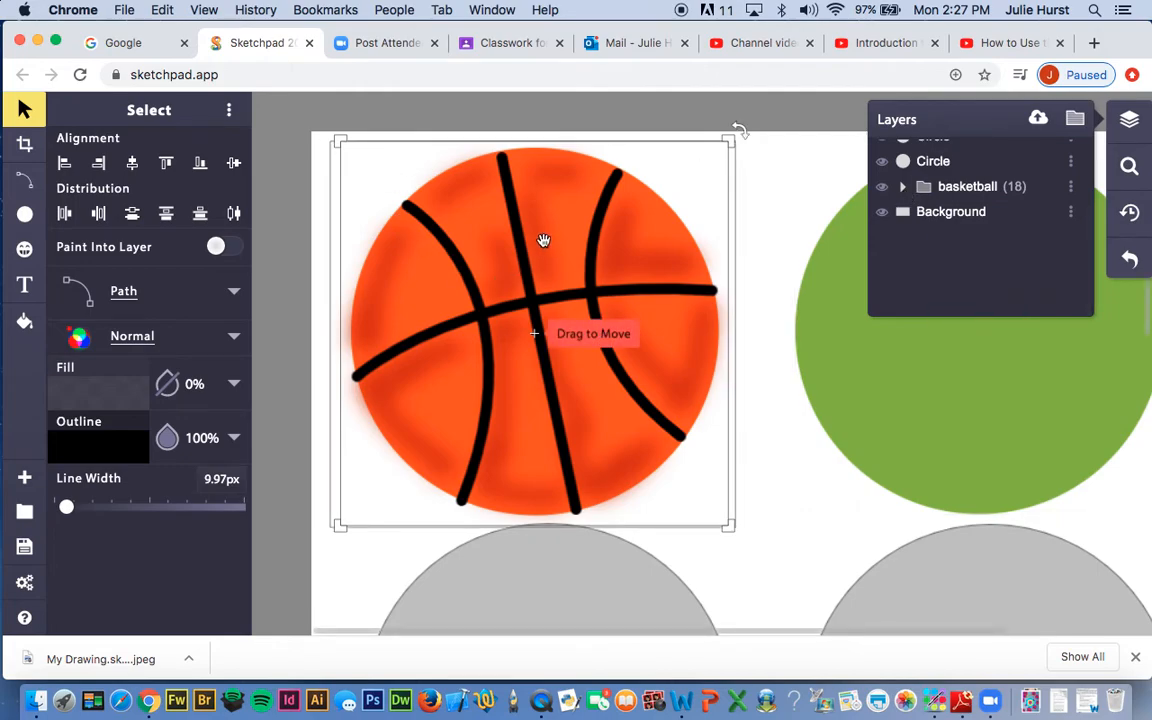
Choose the Paintbrush again and set its outline colour to light orange ff8a47
left_click(31, 193)
left_click(117, 168)
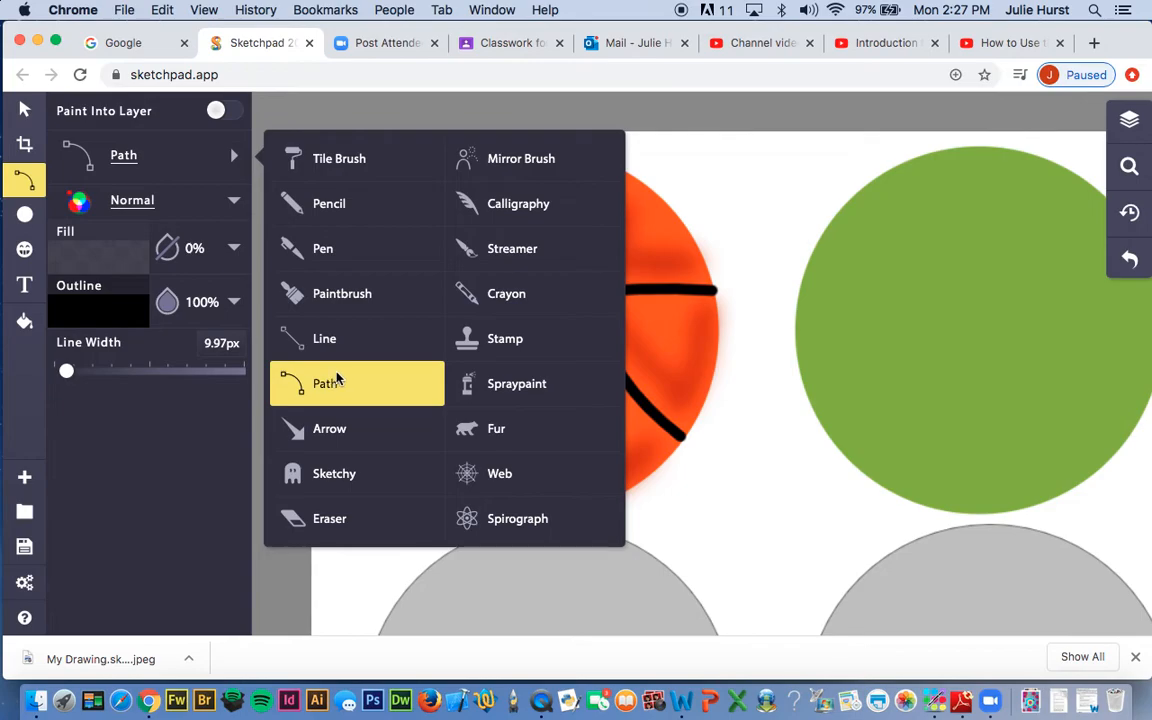
left_click(360, 295)
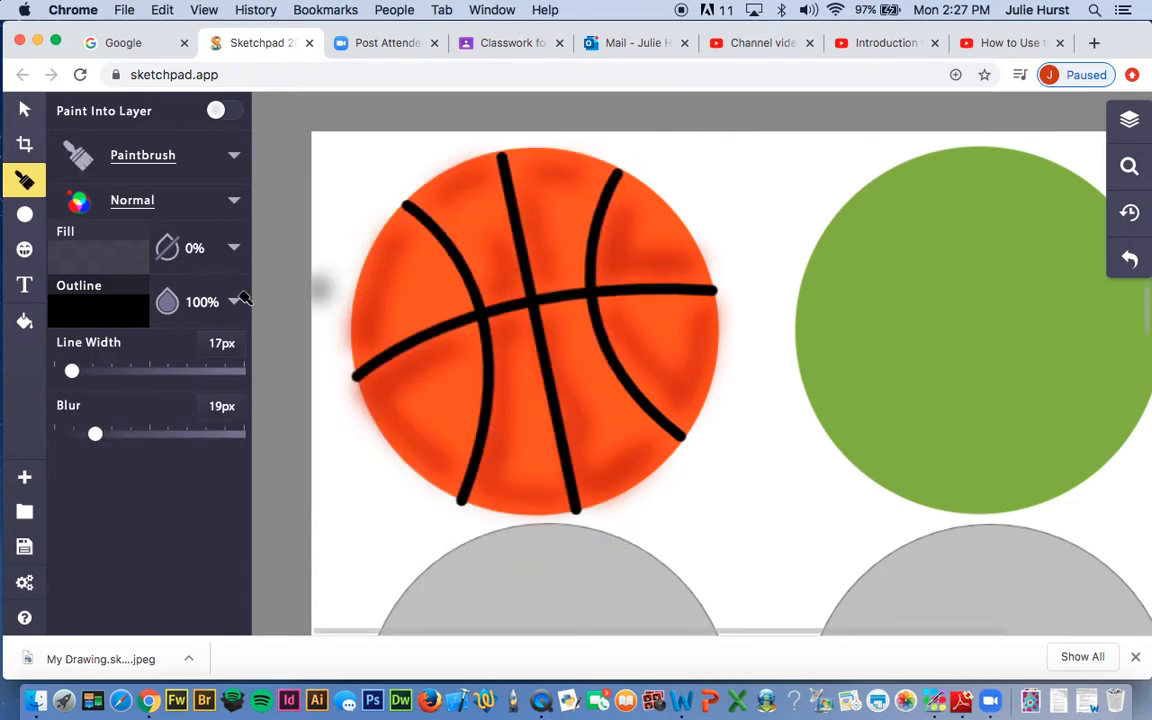
left_click(112, 315)
scroll(373, 363, "down", 1)
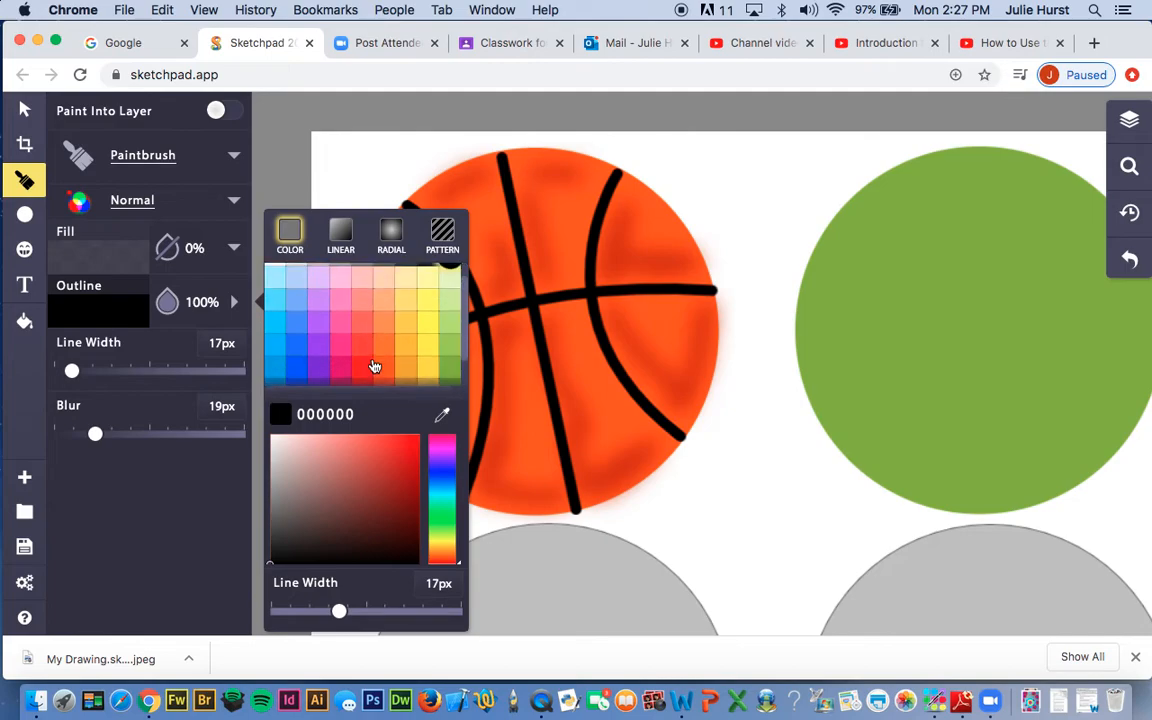
left_click(383, 324)
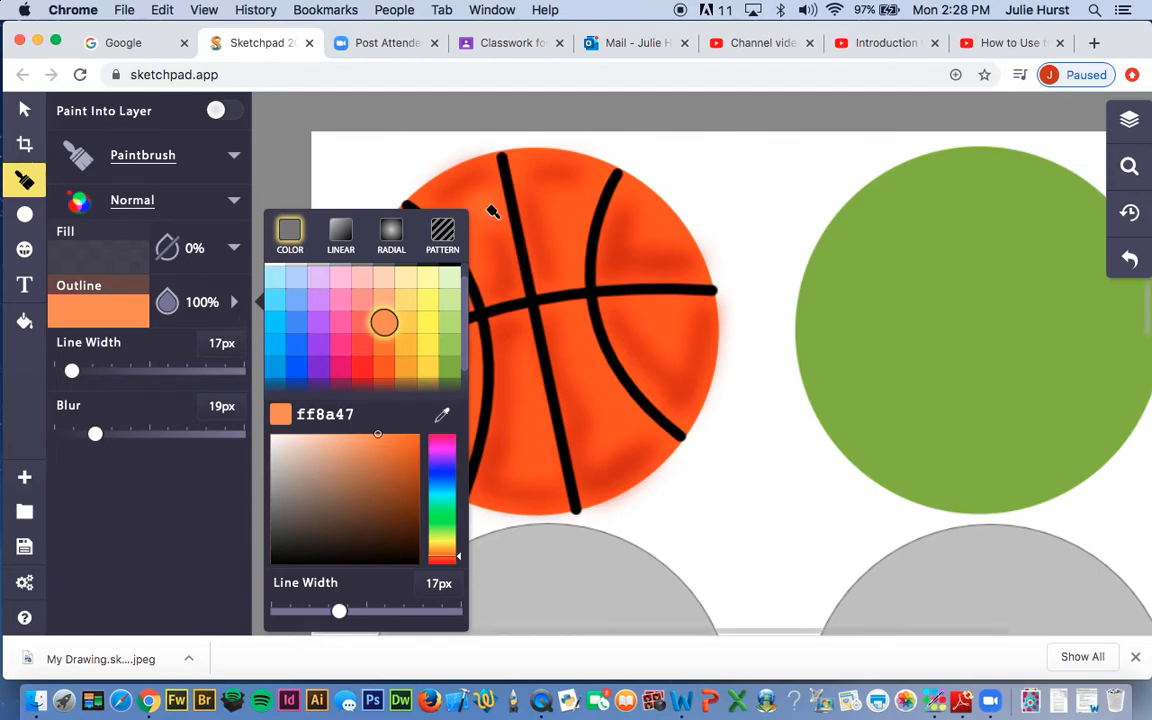
Paint soft light orange highlights in the middle of each section of the basketball
left_click(641, 211)
mouse_move(641, 211)
left_mouse_down()
mouse_move(635, 247)
mouse_move(645, 212)
mouse_move(628, 274)
mouse_move(662, 267)
mouse_move(635, 264)
mouse_move(638, 227)
mouse_move(673, 259)
mouse_move(642, 237)
mouse_move(638, 251)
mouse_move(579, 195)
mouse_move(534, 178)
mouse_move(584, 193)
mouse_move(543, 178)
mouse_move(579, 196)
mouse_move(542, 184)
mouse_move(570, 272)
left_mouse_up()
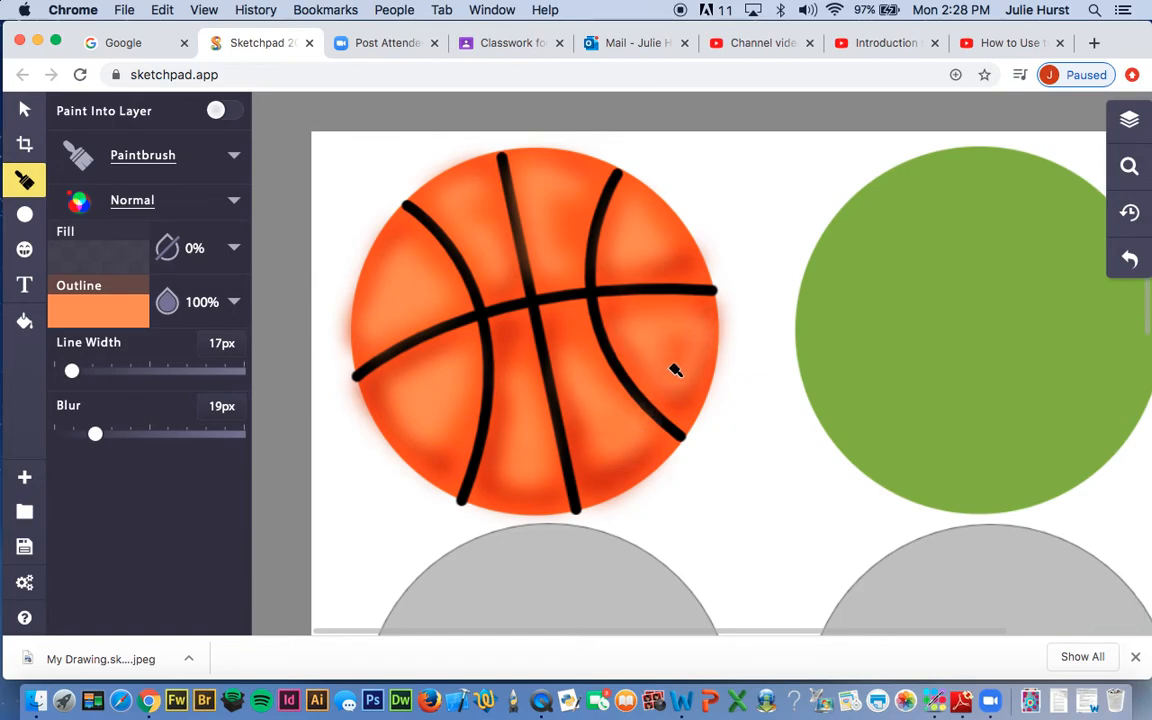
left_click(941, 245)
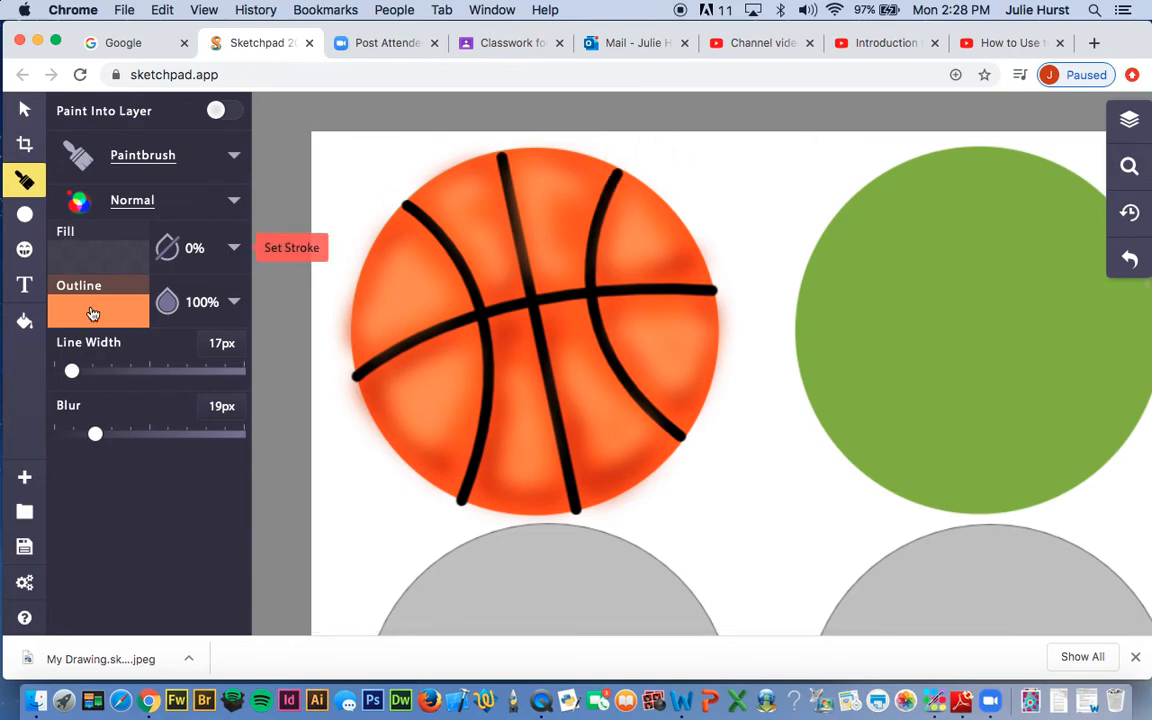
Move the eight light orange Paintbrush highlight layers into the basketball group
left_click(1127, 122)
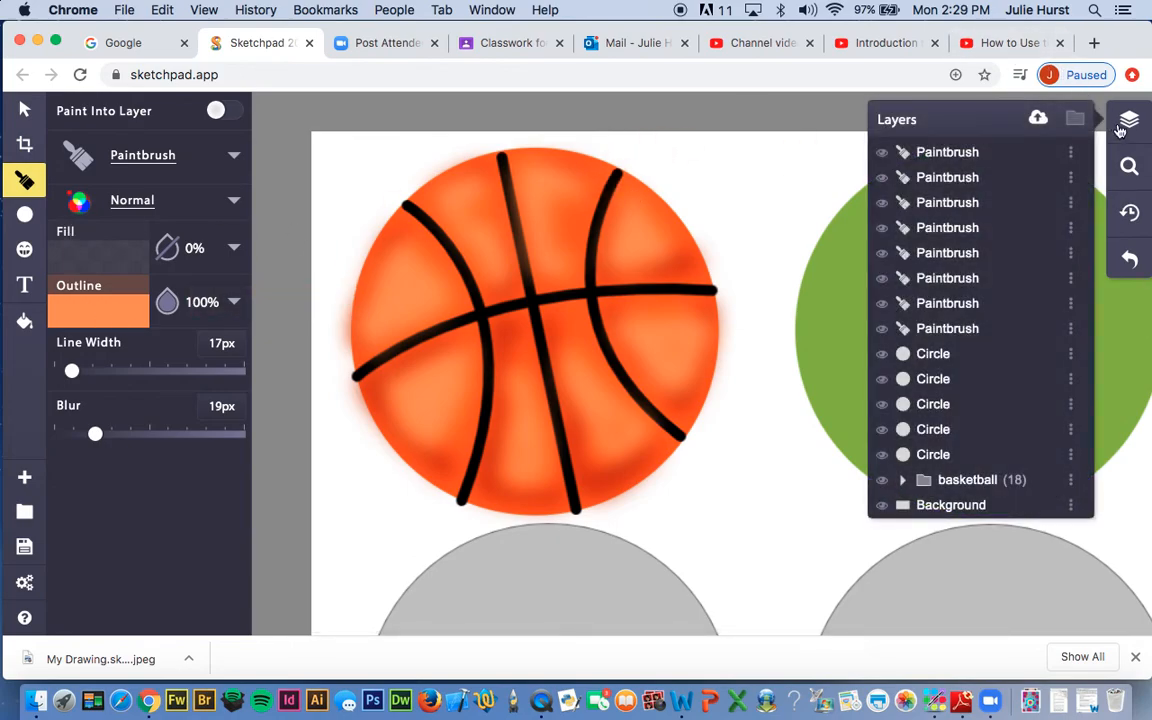
left_click(1013, 176)
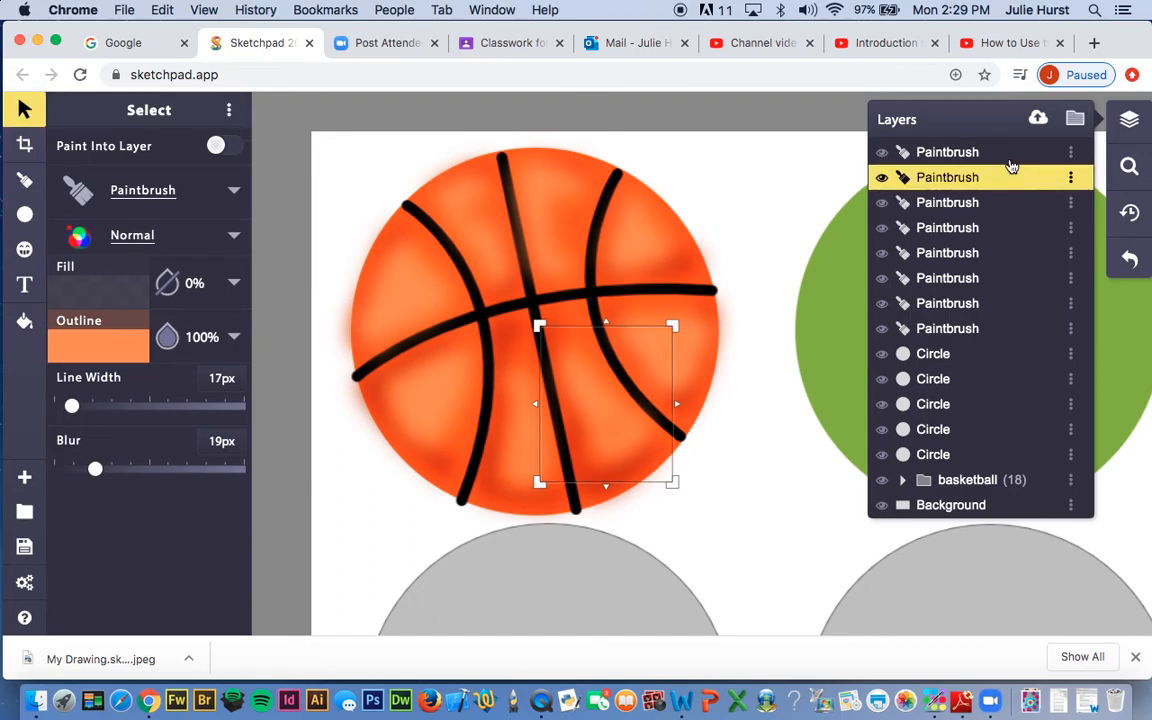
left_click(1011, 155)
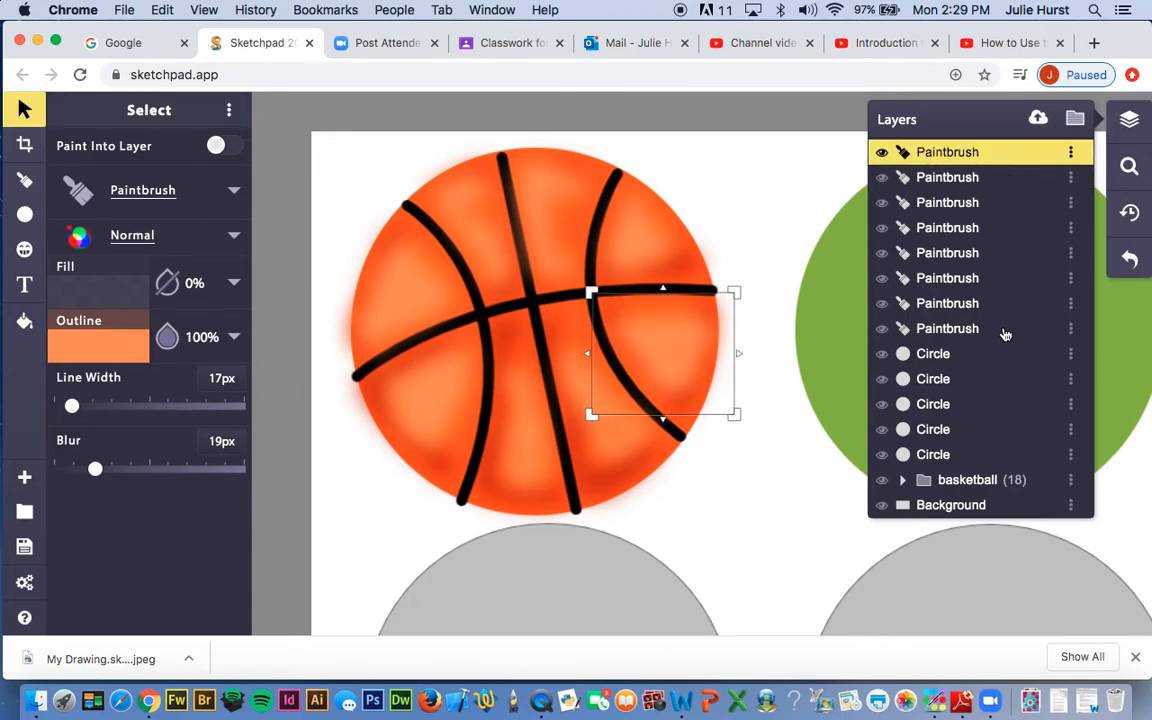
left_click(968, 331, "shift")
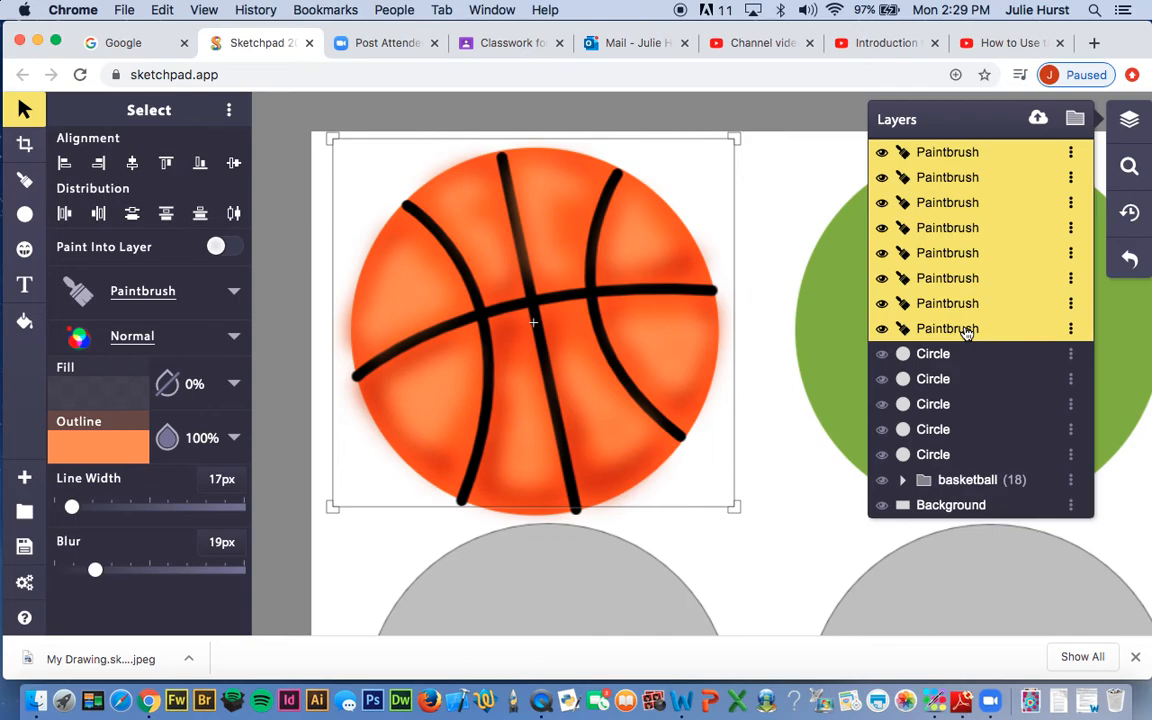
mouse_move(968, 331)
left_mouse_down()
mouse_move(930, 378)
mouse_move(970, 481)
left_mouse_up()
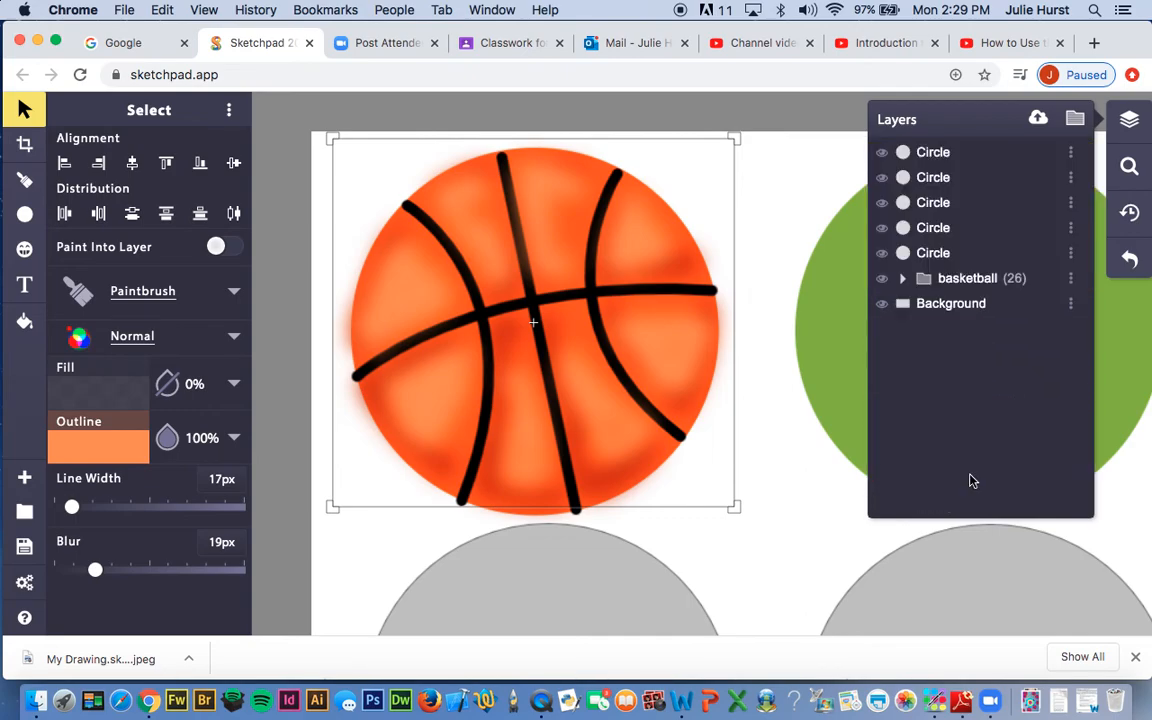
Reorder the basketball group so its four Path layers sit above the highlight layers, collapse the group and deselect everything
left_click(919, 284)
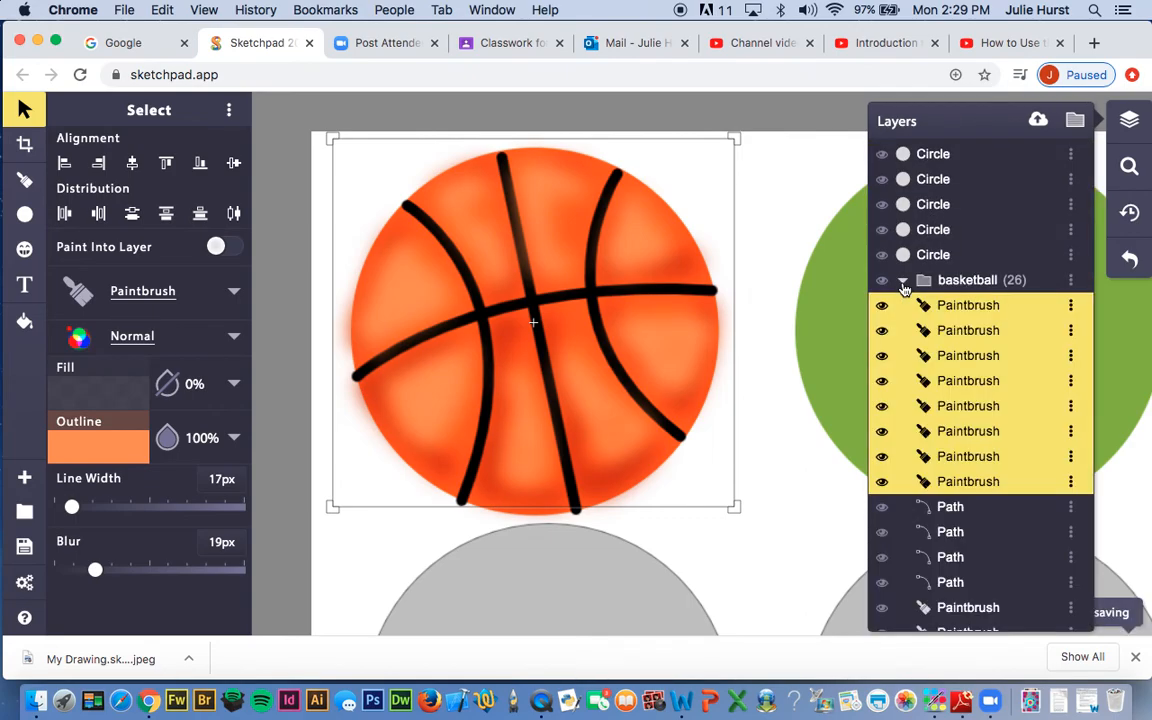
scroll(977, 527, "down", 1)
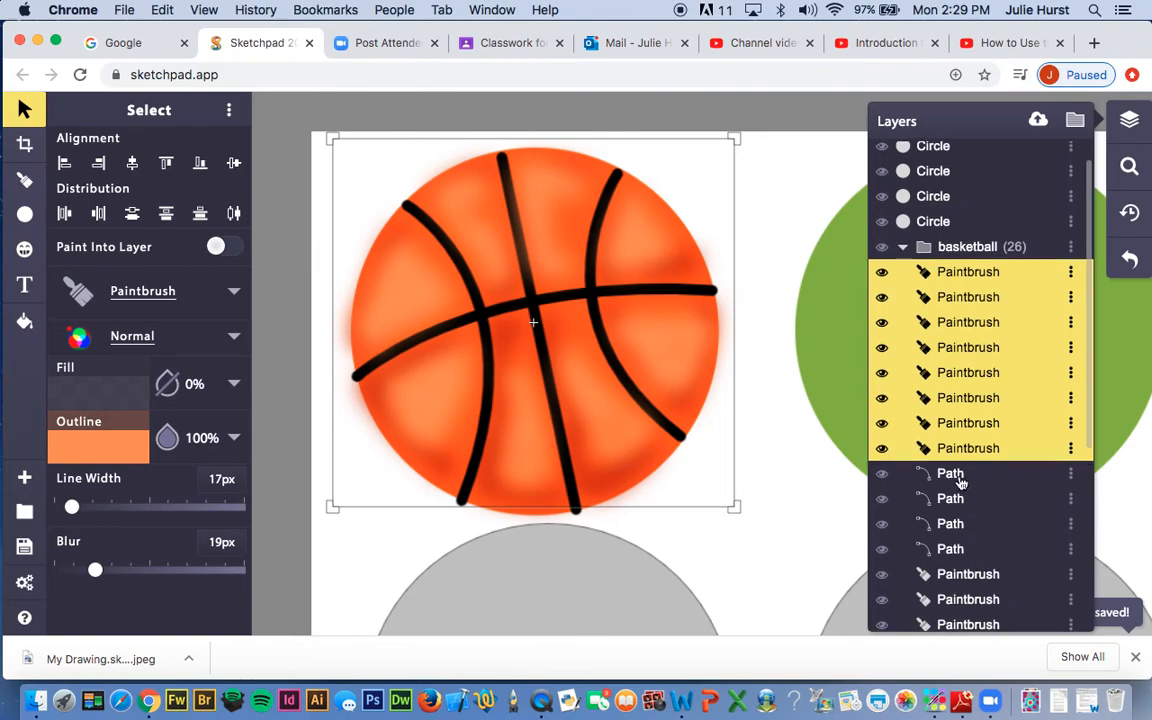
left_click(958, 478)
left_click(952, 549, "shift")
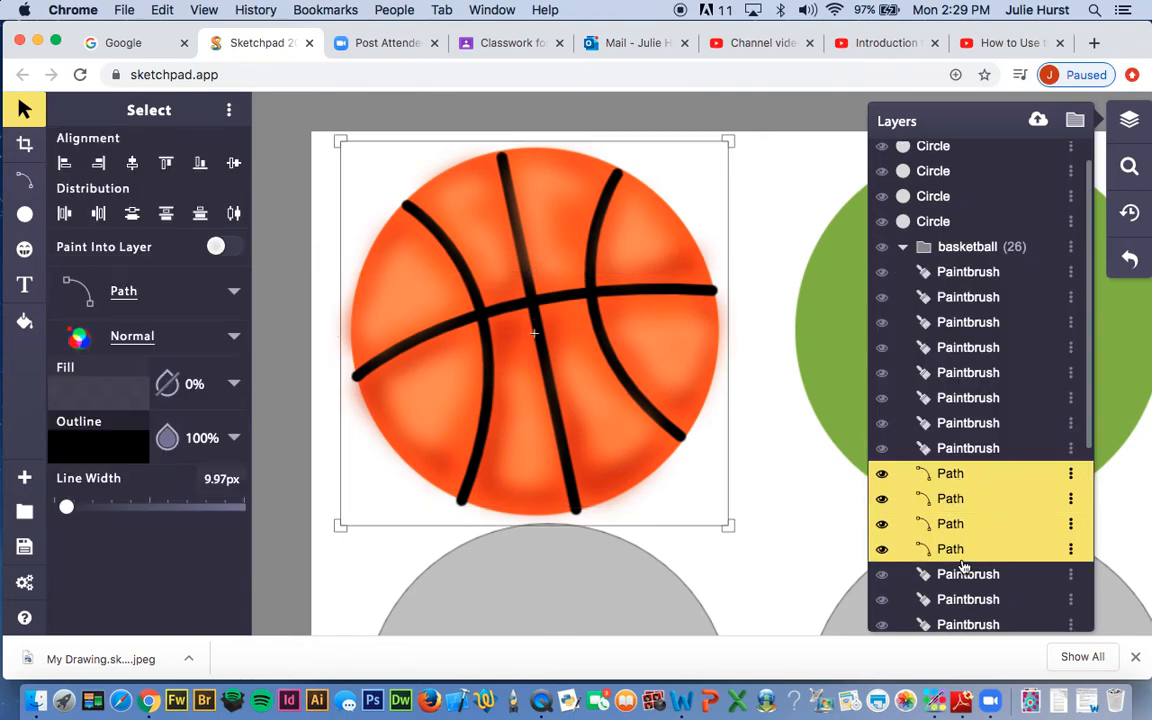
mouse_move(962, 484)
left_mouse_down()
mouse_move(977, 298)
mouse_move(957, 270)
mouse_move(968, 270)
left_mouse_up()
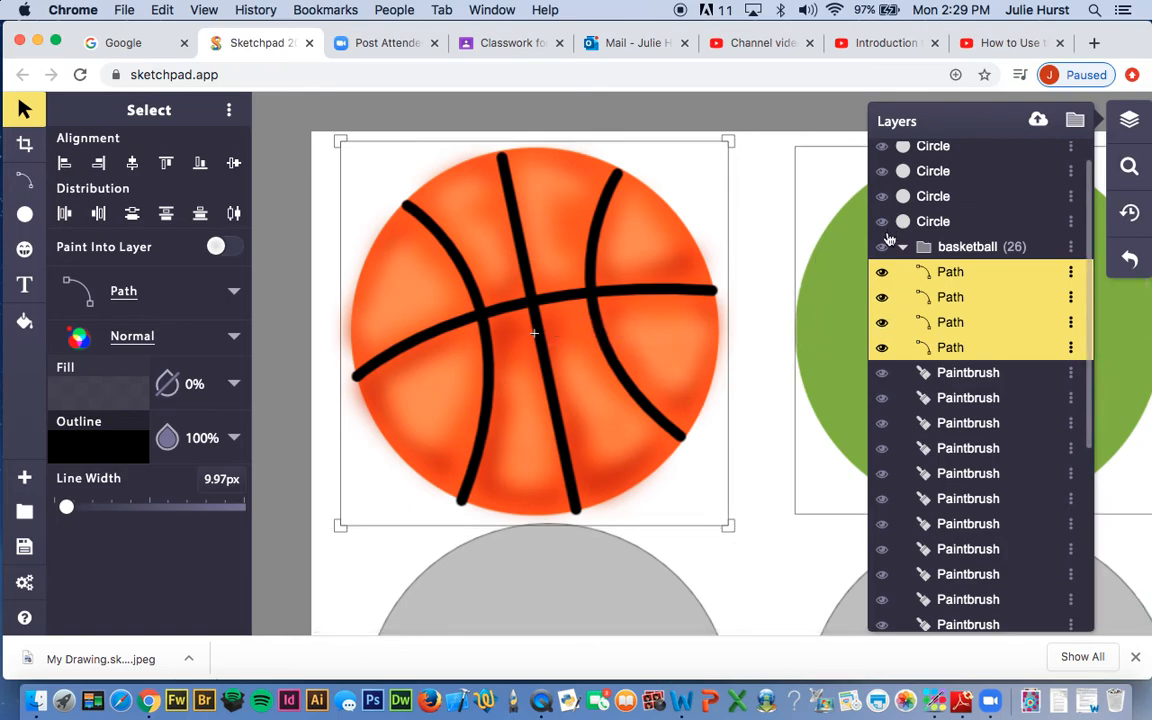
left_click(905, 247)
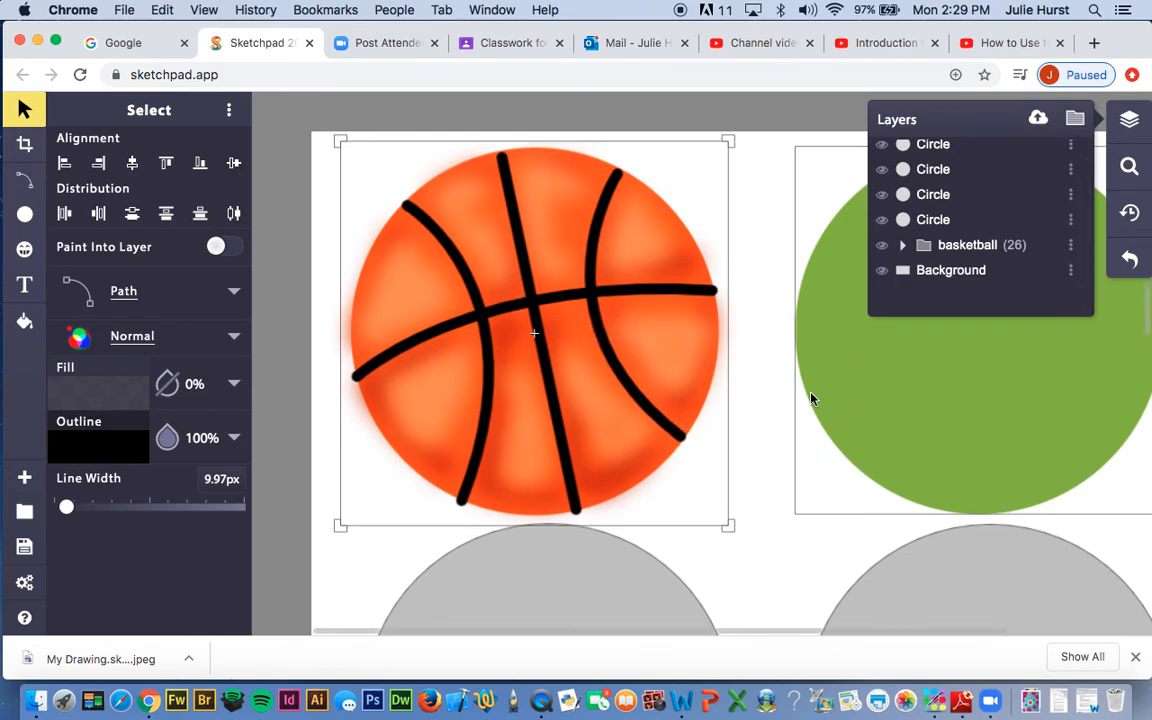
left_click(794, 576)
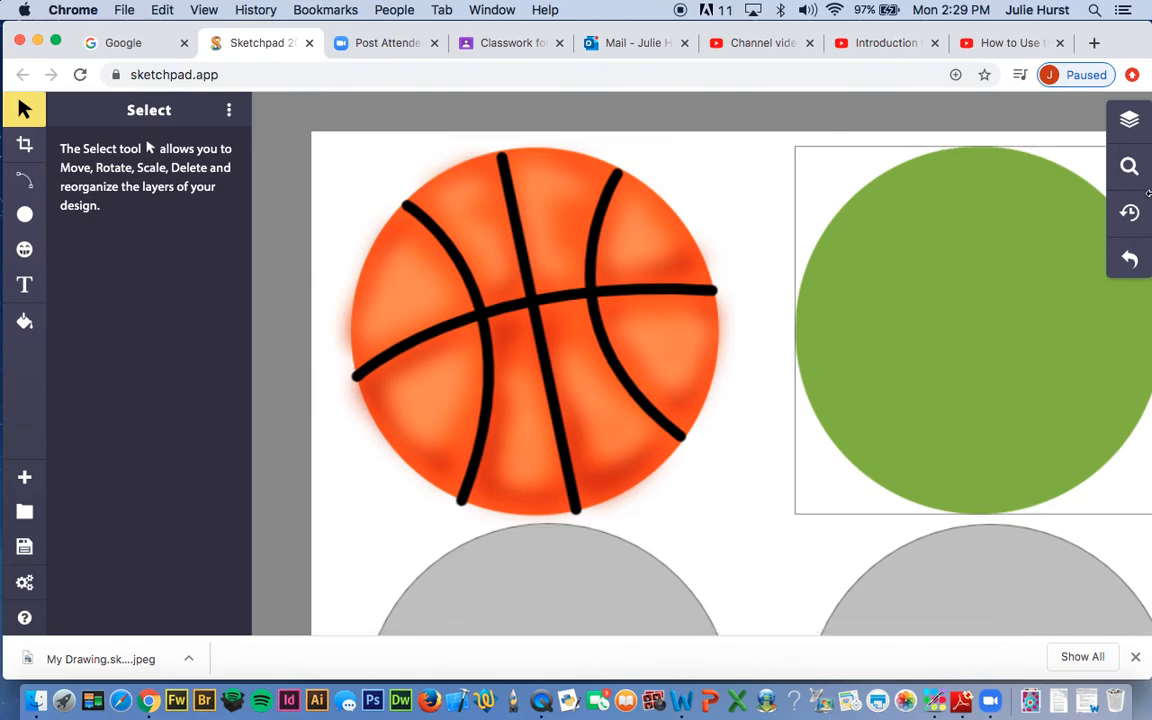
Examine the shaded basketball together with the remaining circles on the page at a smaller scale
left_click(1129, 166)
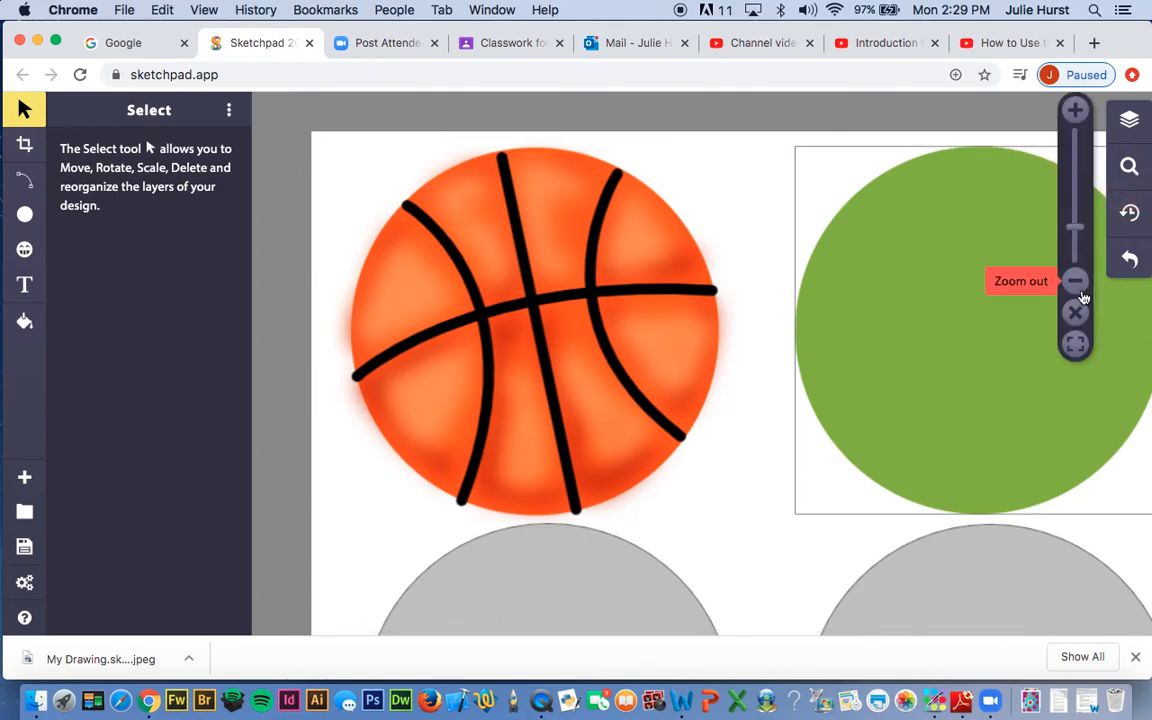
left_click(1075, 280)
left_click(1075, 280)
left_click(1076, 282)
left_click(1079, 291)
scroll(905, 374, "down", 5)
scroll(905, 374, "up", 3)
scroll(913, 377, "up", 2)
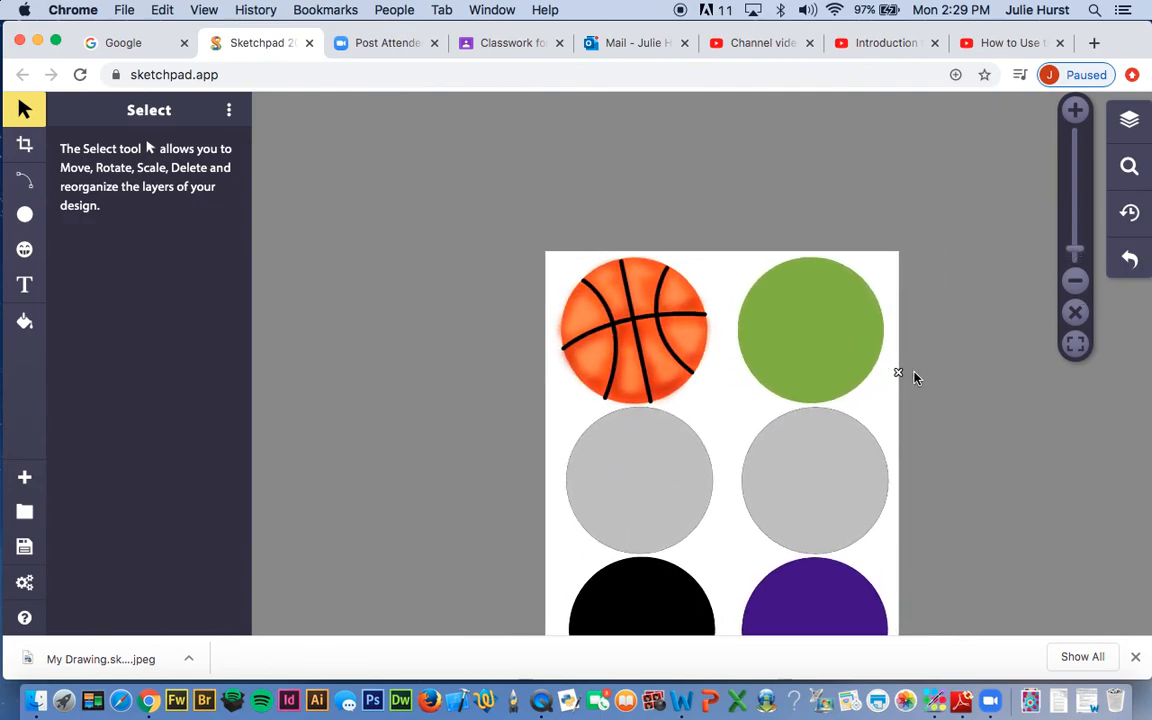
scroll(898, 460, "up", 4)
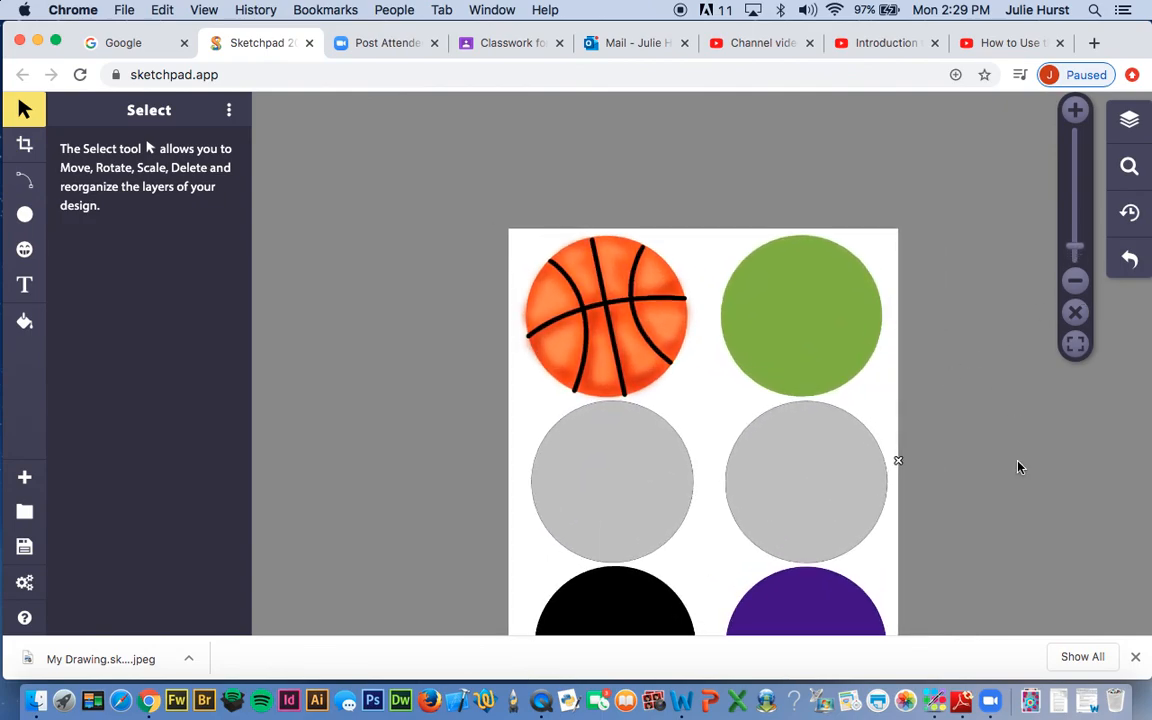
scroll(898, 460, "up", 3)
scroll(898, 460, "down", 2)
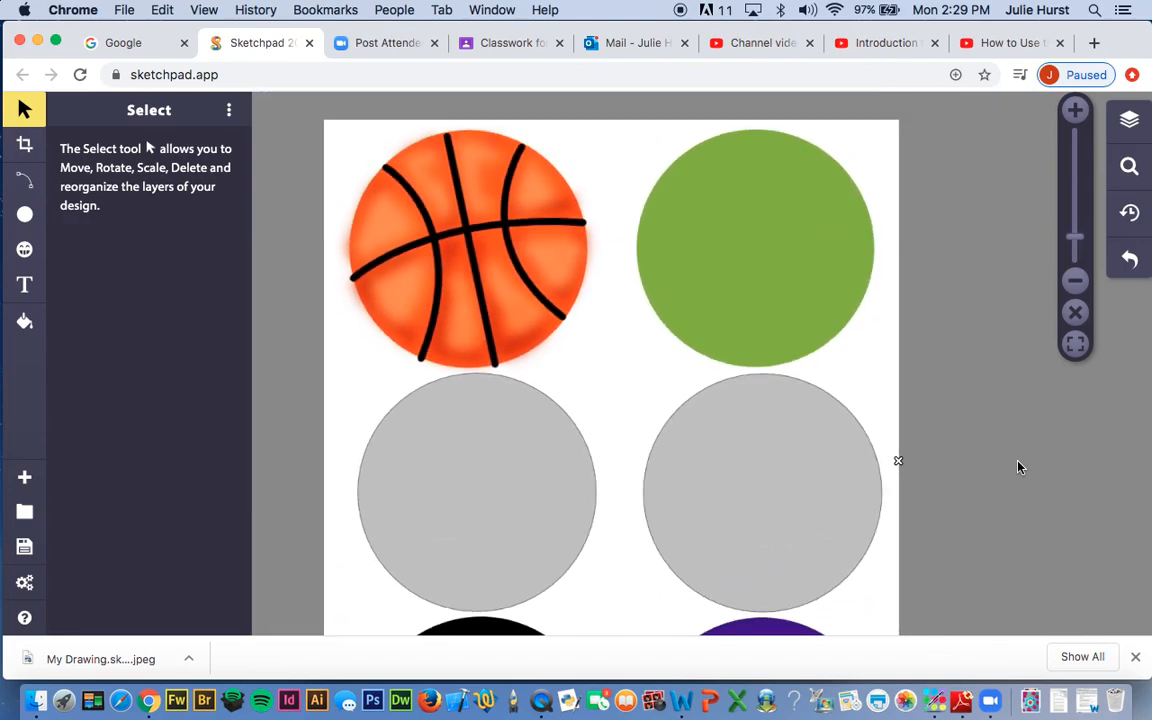